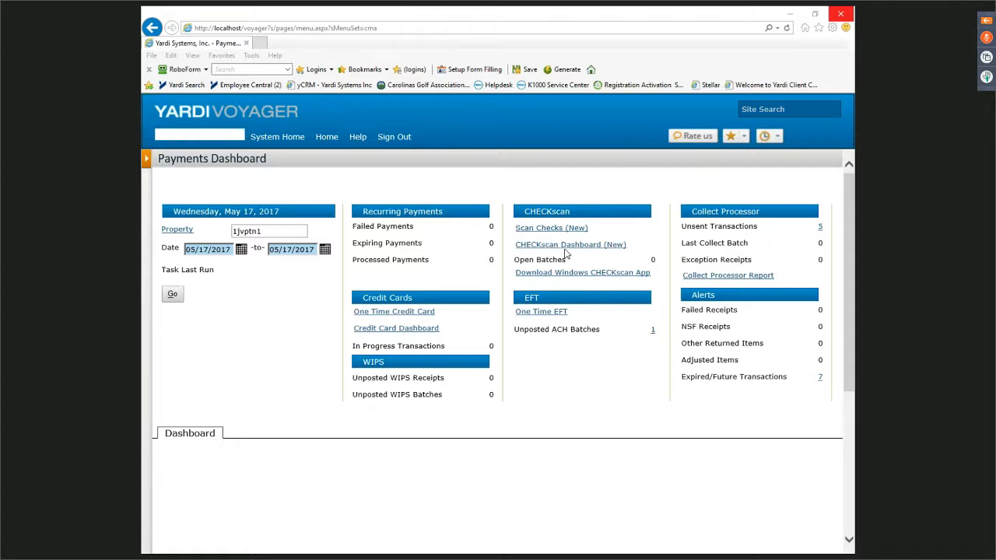
Open the new CHECKscan Dashboard in a maximized window, clear its filters and list all batches
{"action": "left_click", "coordinate": [566, 246]}
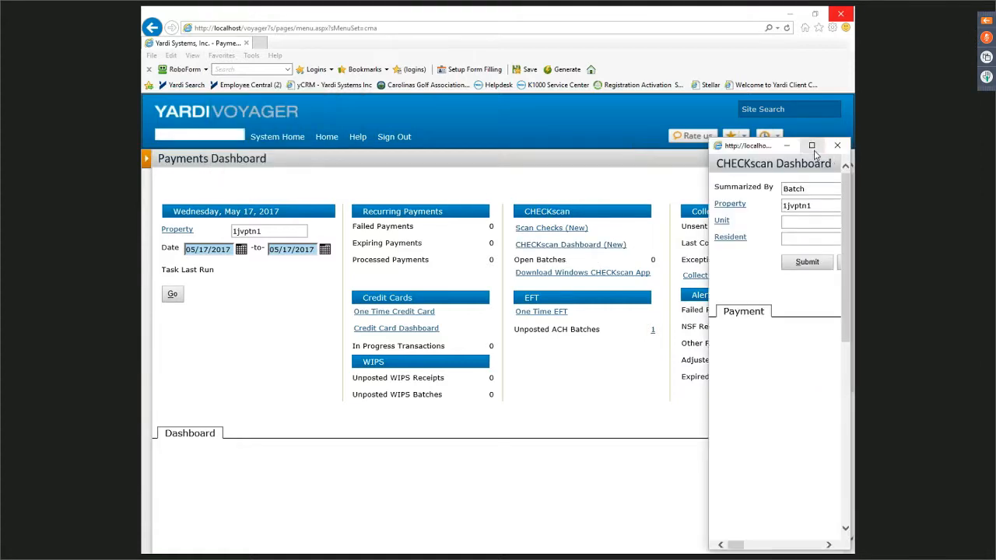
{"action": "left_click", "coordinate": [813, 147]}
{"action": "left_click", "coordinate": [293, 130]}
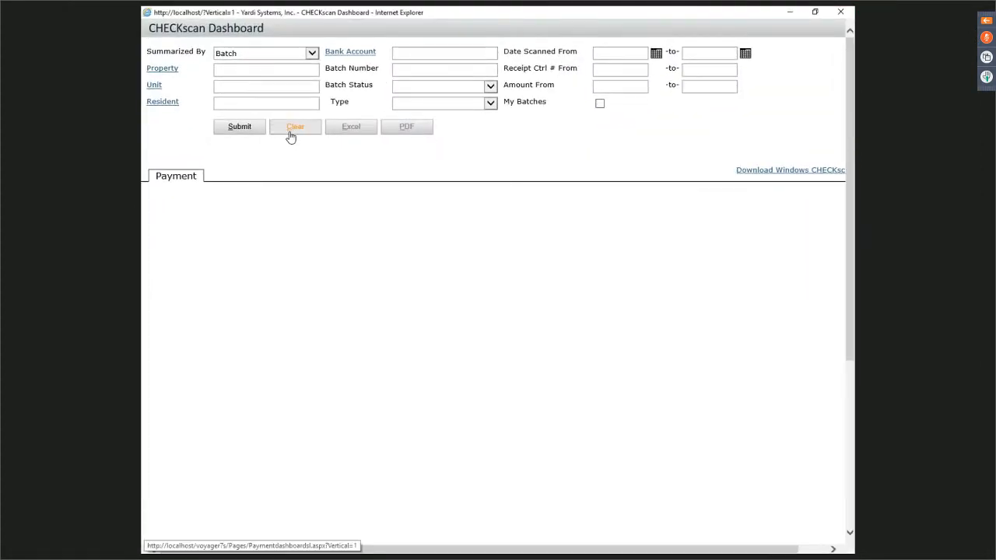
{"action": "left_click", "coordinate": [251, 136]}
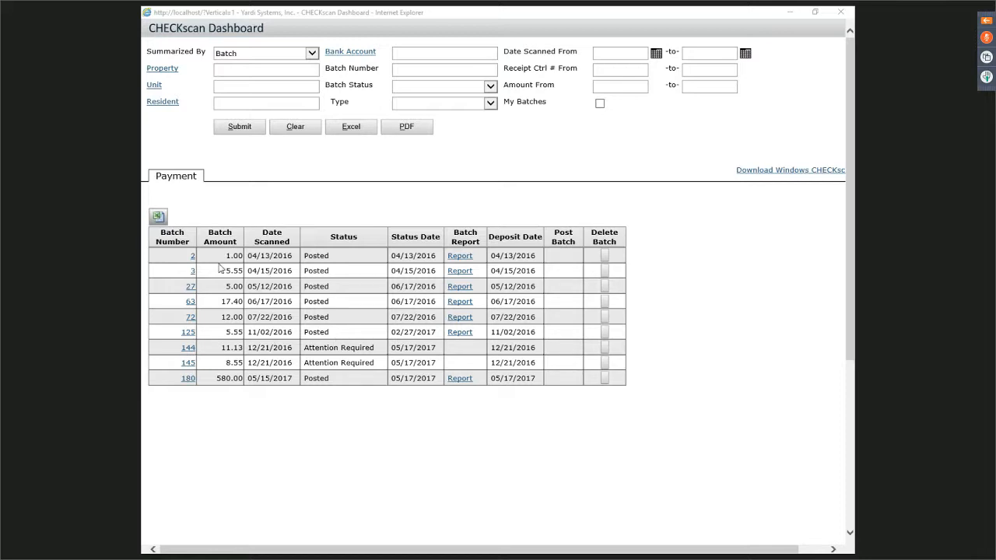
Summarize the CHECKscan results by Property and check the total amount
{"action": "left_click", "coordinate": [311, 54]}
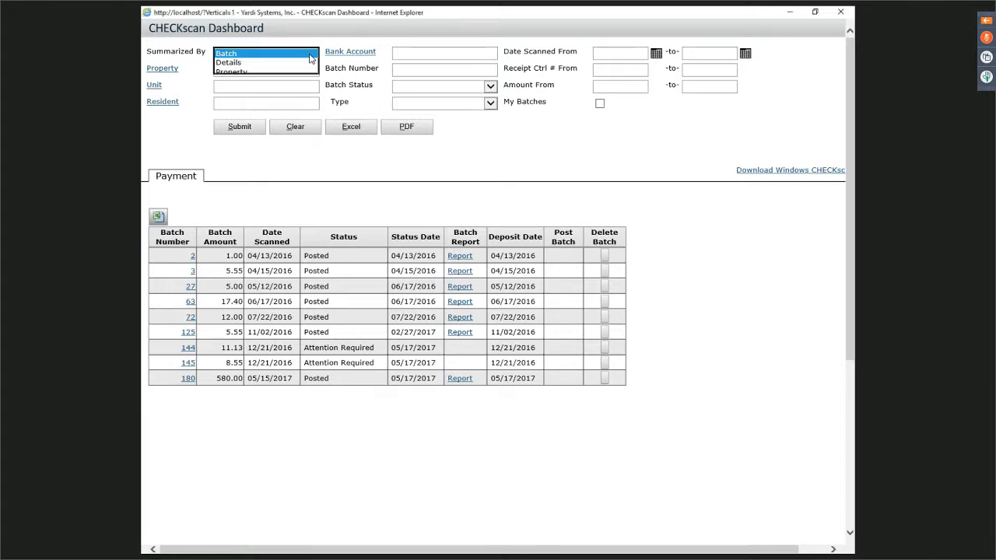
{"action": "left_click", "coordinate": [231, 72]}
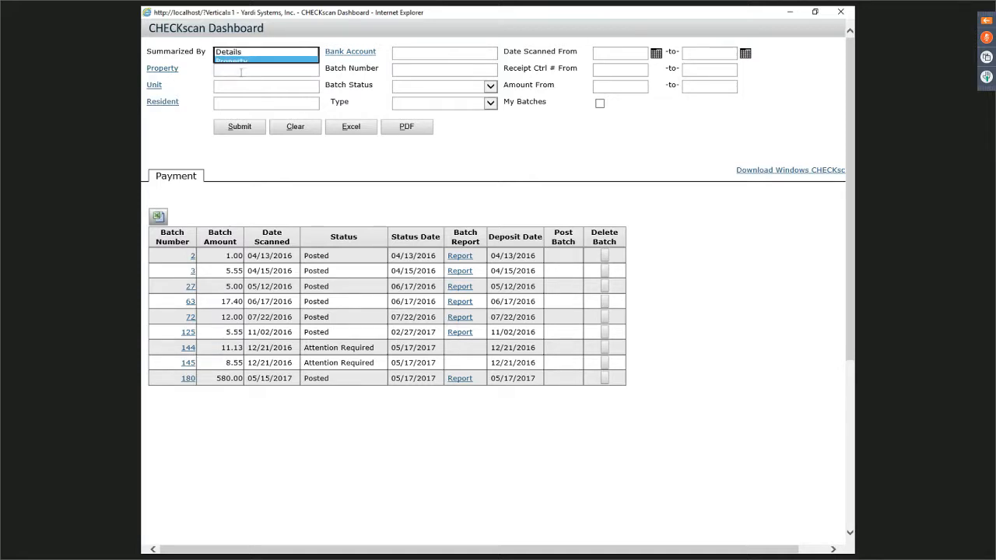
{"action": "left_click", "coordinate": [235, 134]}
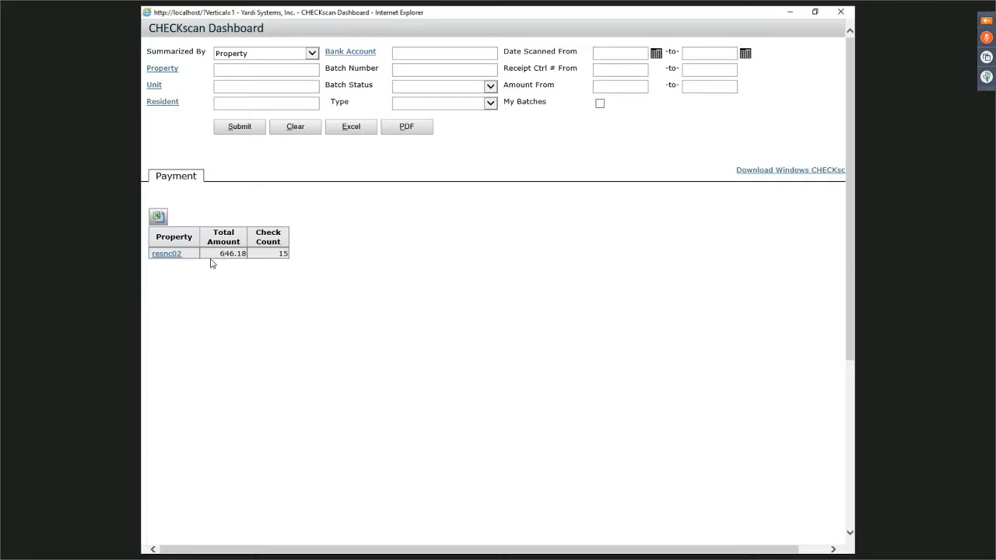
{"action": "left_click_drag", "start_coordinate": [211, 262], "coordinate": [268, 270]}
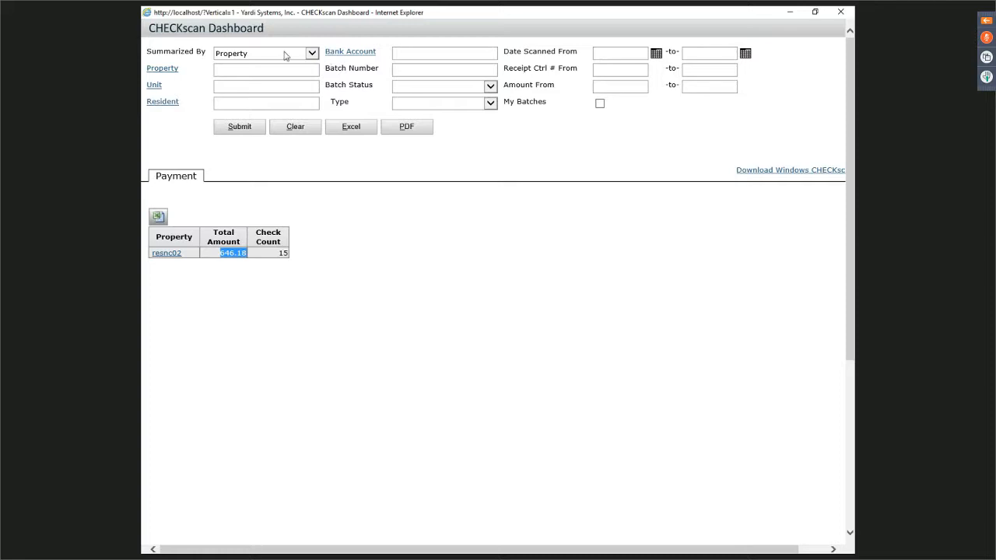
Run the dashboard summarized by Not Associated, with the batch status Attention Required
{"action": "left_click", "coordinate": [312, 54]}
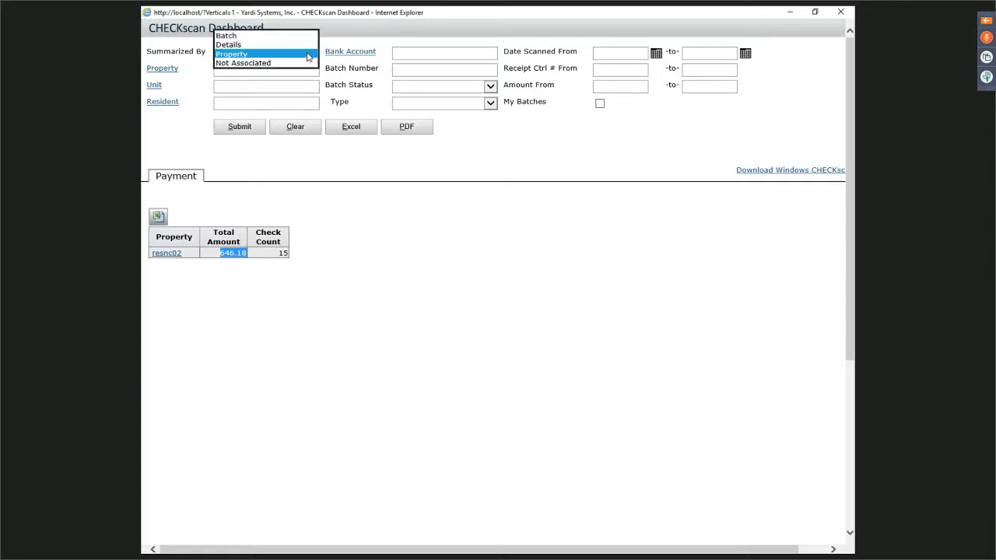
{"action": "left_click", "coordinate": [260, 64]}
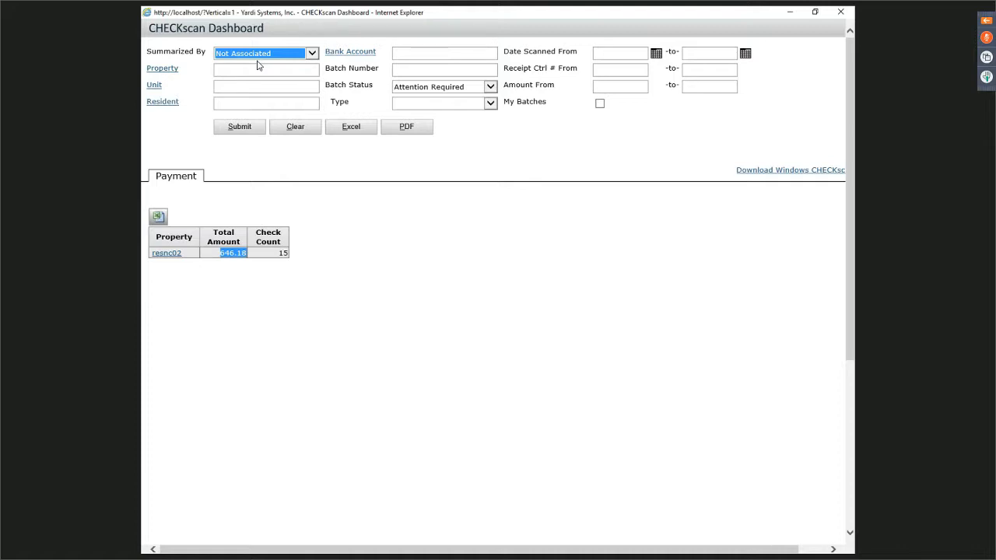
{"action": "triple_click", "coordinate": [358, 87]}
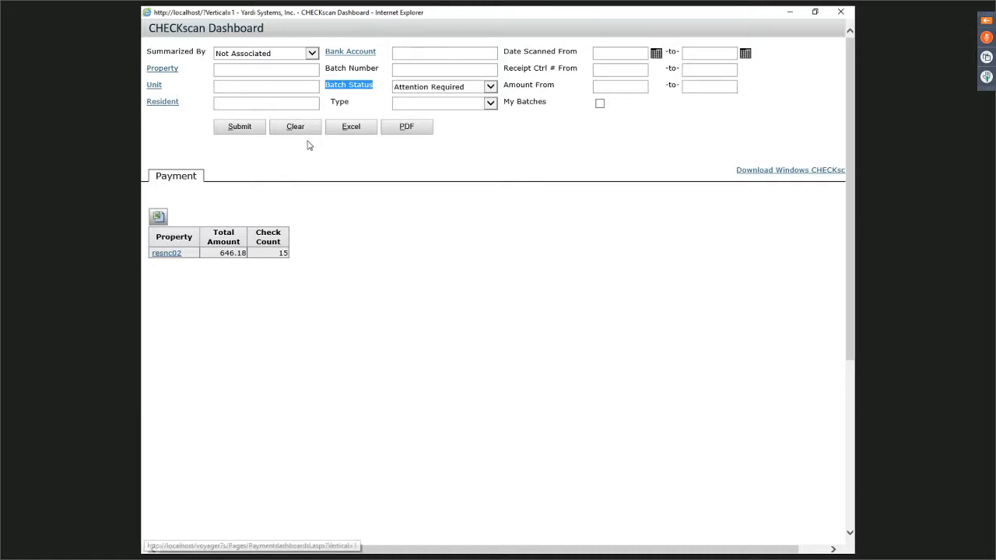
{"action": "left_click", "coordinate": [260, 131]}
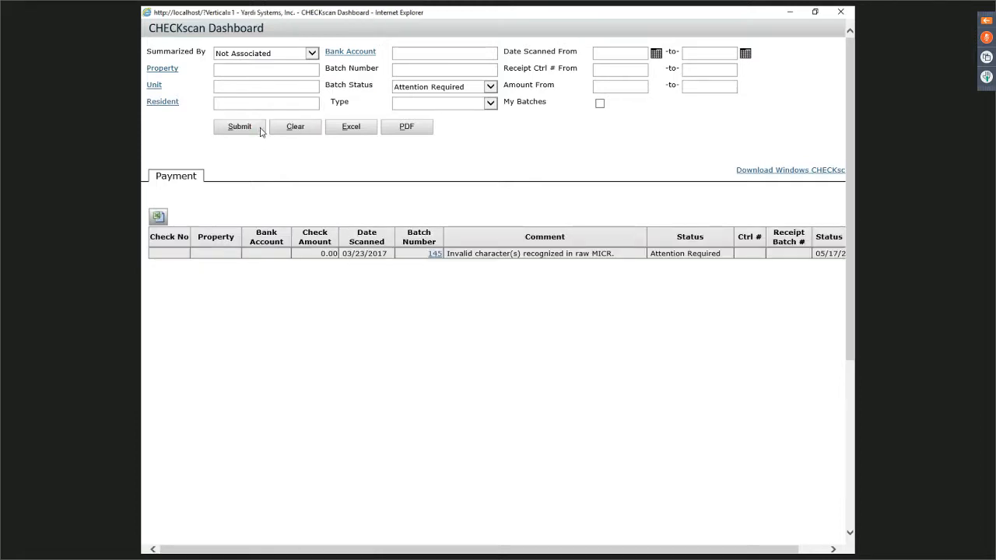
Open batch 145 in a maximized window, review its first two scanned checks and close the batch
{"action": "left_click", "coordinate": [435, 255]}
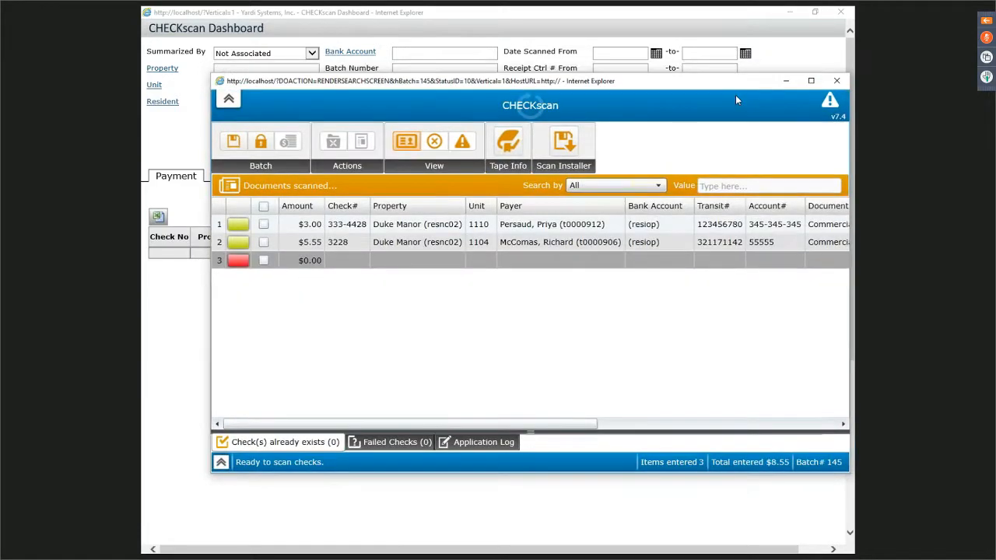
{"action": "left_click_drag", "start_coordinate": [740, 77], "coordinate": [724, 292]}
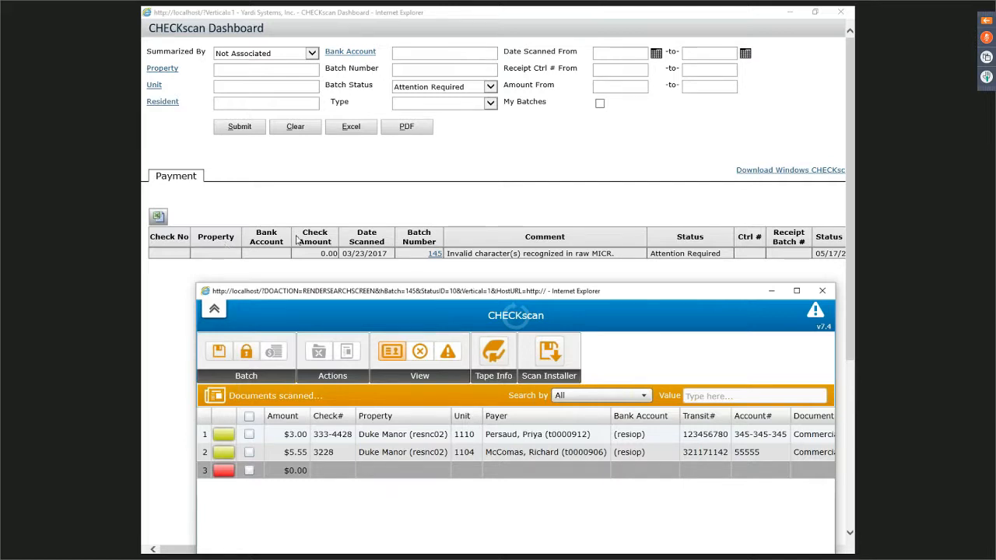
{"action": "left_click", "coordinate": [796, 293]}
{"action": "left_click", "coordinate": [329, 154]}
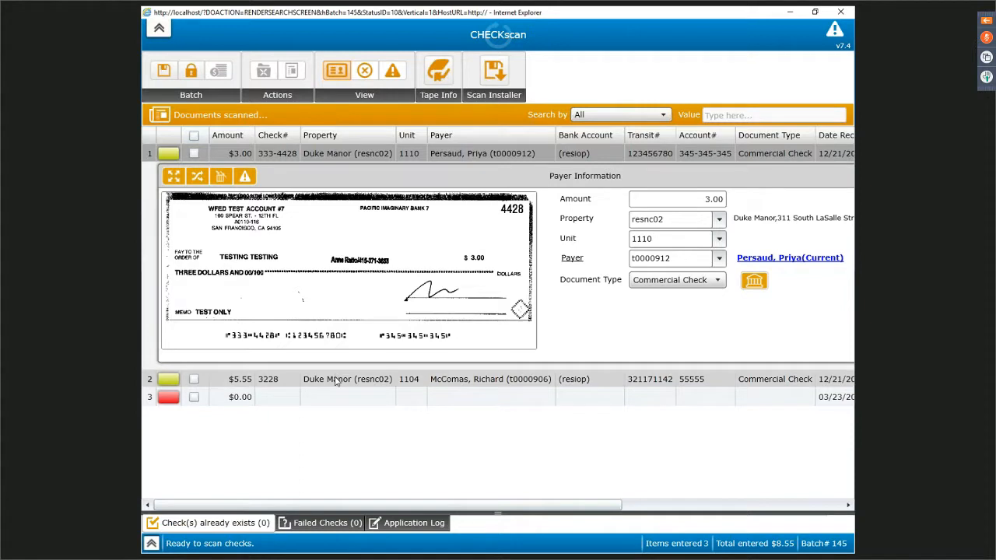
{"action": "left_click", "coordinate": [331, 380]}
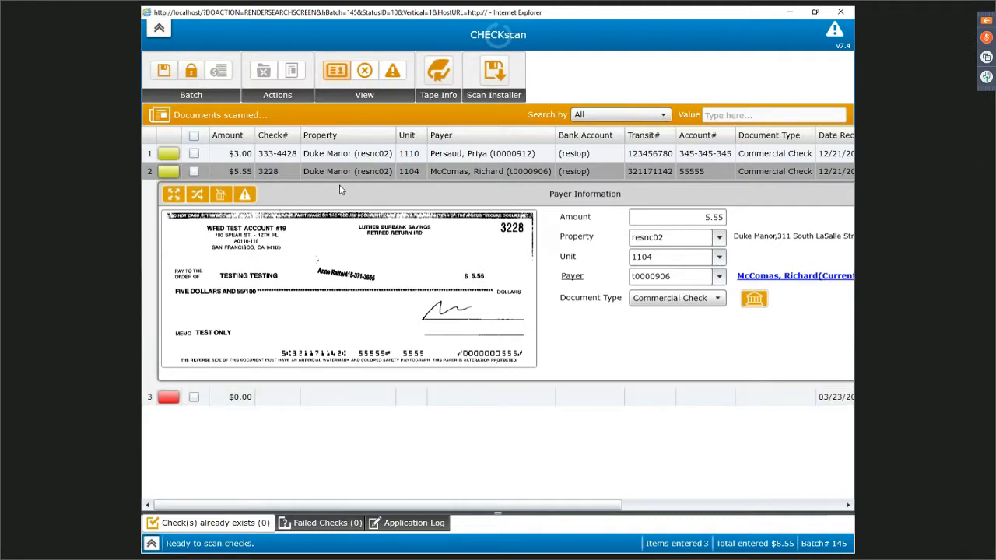
{"action": "left_click", "coordinate": [842, 17]}
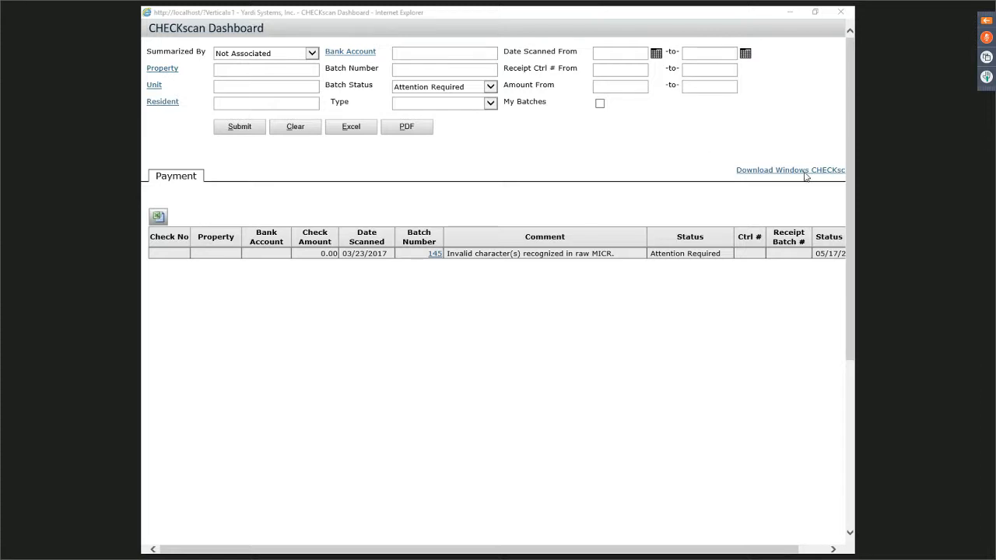
Filter the Not Associated results by property resnc02, leaving My Batches unchecked
{"action": "left_click", "coordinate": [600, 105]}
{"action": "left_click", "coordinate": [600, 105]}
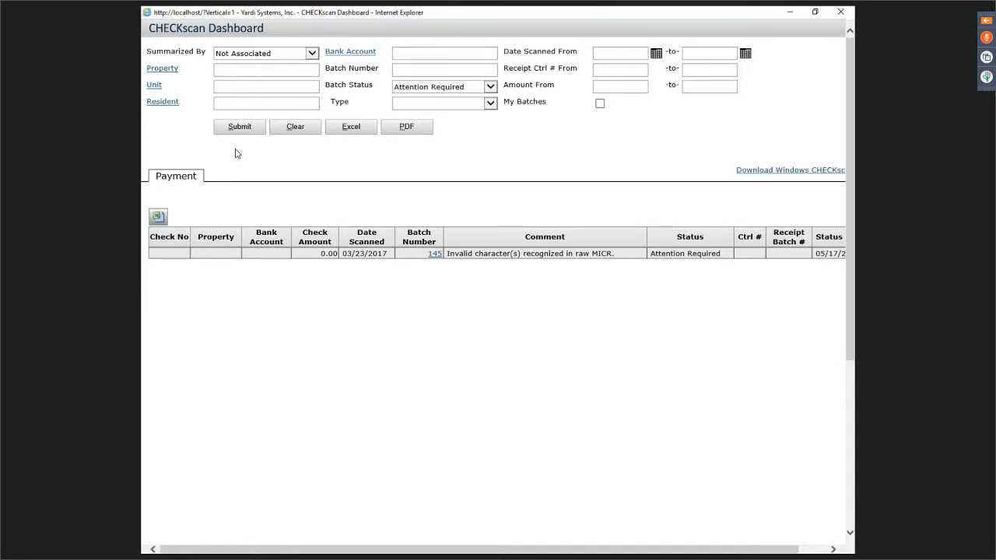
{"action": "left_click", "coordinate": [221, 68]}
{"action": "type", "text": "resnc"}
{"action": "left_click", "coordinate": [243, 85]}
{"action": "left_click", "coordinate": [241, 127]}
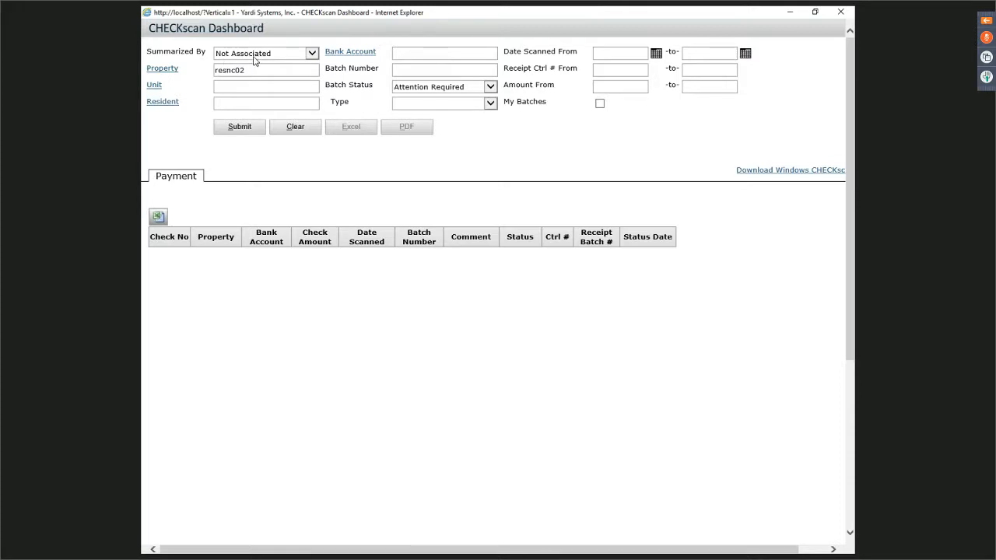
Remove the property filter and rerun the Not Associated search
{"action": "left_click_drag", "start_coordinate": [252, 72], "coordinate": [206, 72]}
{"action": "key", "text": "BackSpace"}
{"action": "left_click", "coordinate": [597, 52]}
{"action": "left_click", "coordinate": [233, 129]}
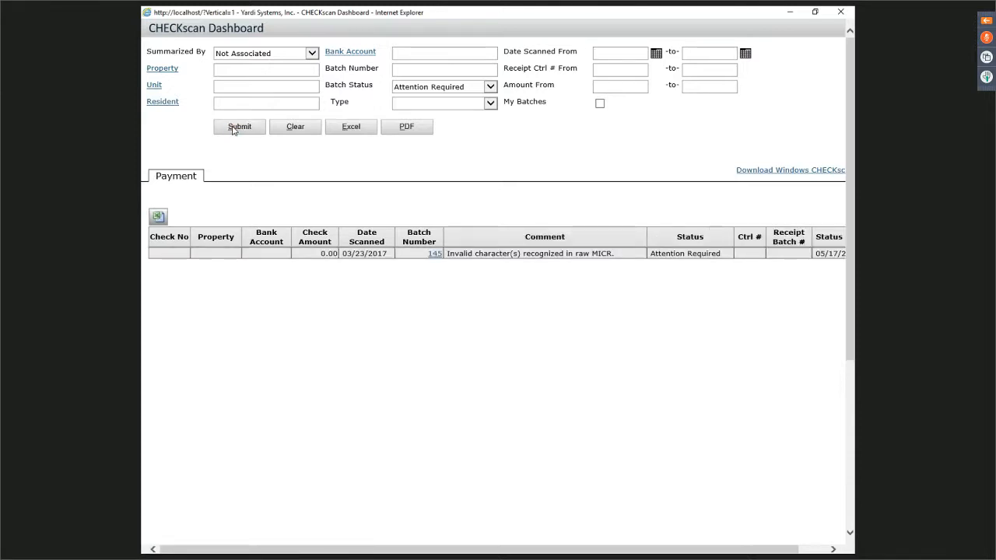
{"action": "left_click", "coordinate": [233, 130]}
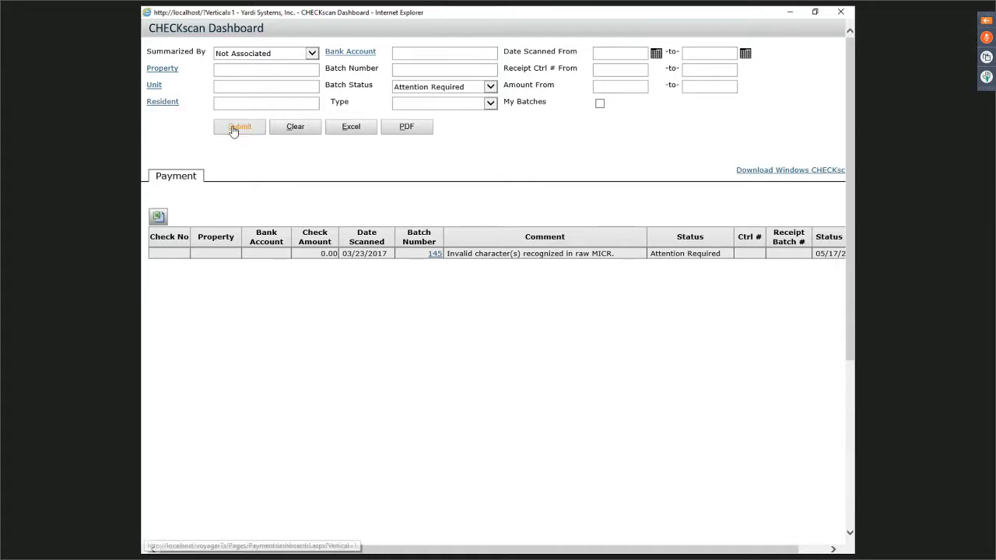
List individual checks by summarizing the dashboard by Details, with the receipt control number range left blank
{"action": "left_click", "coordinate": [240, 56]}
{"action": "left_click", "coordinate": [231, 42]}
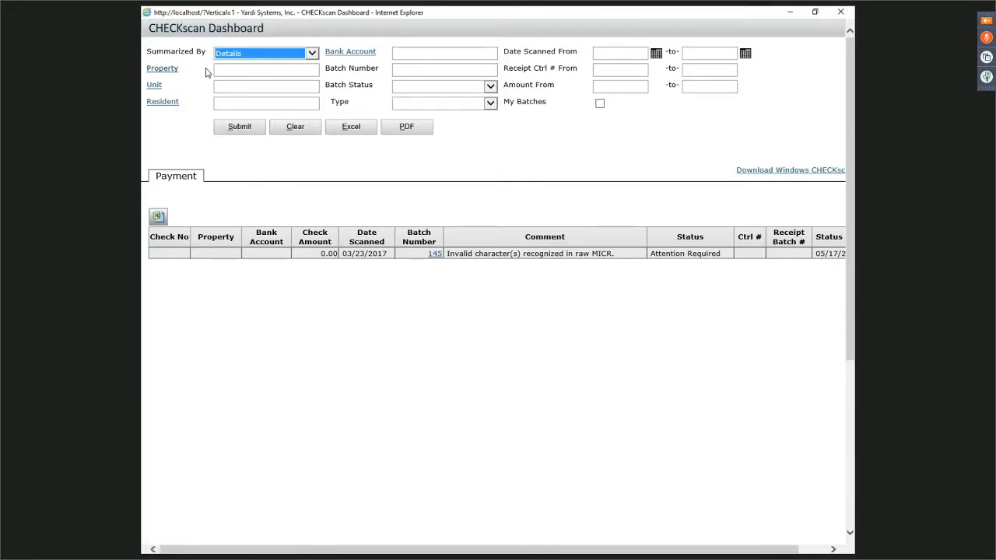
{"action": "left_click", "coordinate": [299, 53]}
{"action": "left_click", "coordinate": [301, 61]}
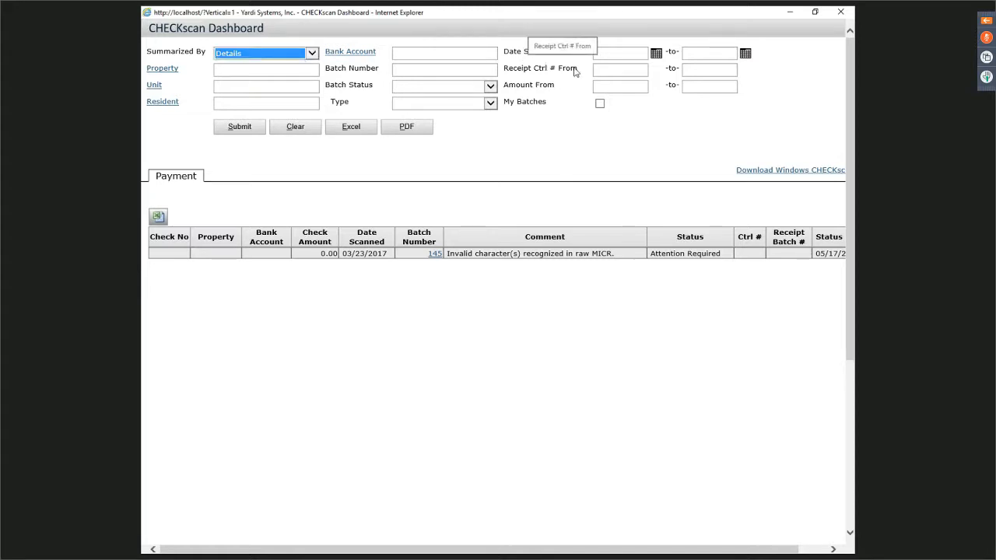
{"action": "triple_click", "coordinate": [520, 70]}
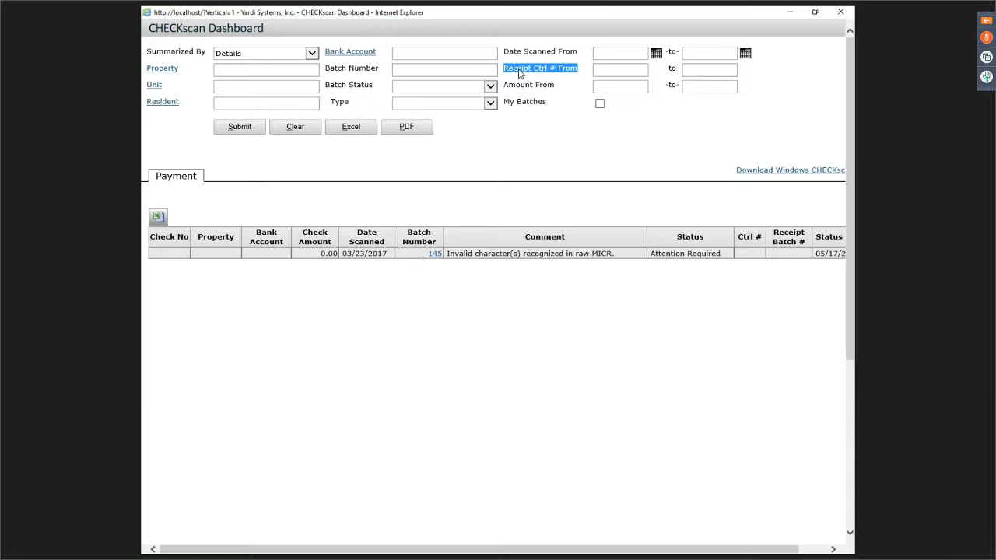
{"action": "left_click", "coordinate": [604, 70]}
{"action": "left_click", "coordinate": [693, 69]}
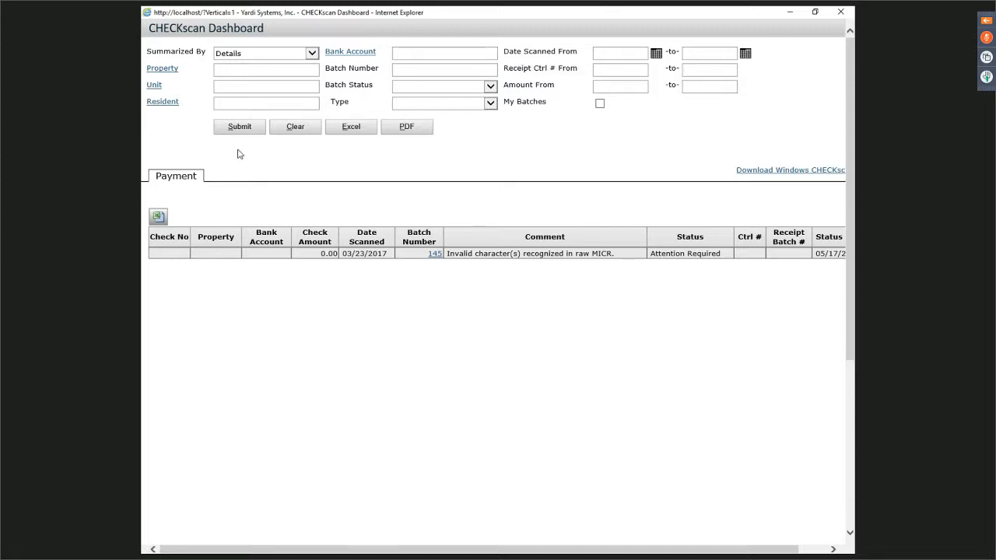
{"action": "left_click", "coordinate": [239, 132]}
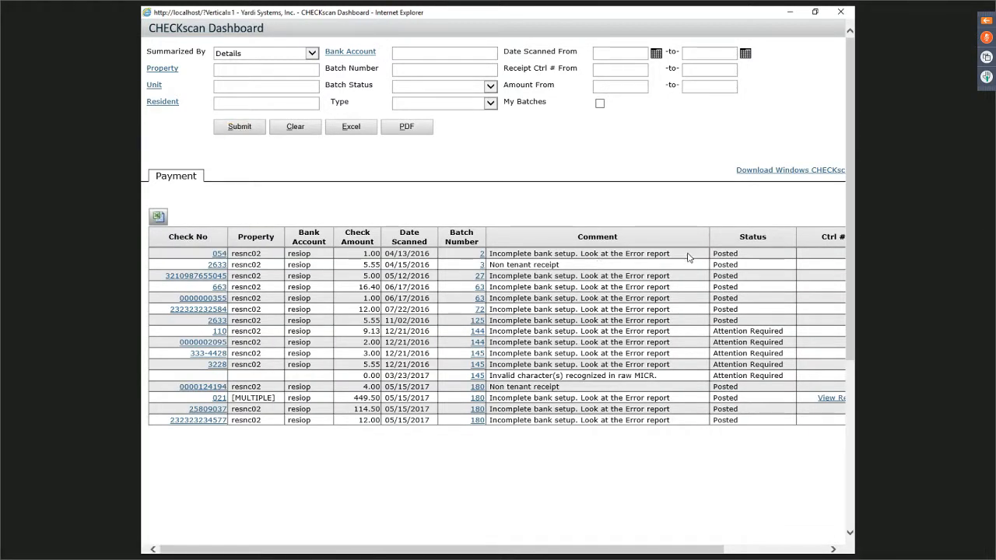
Review the comments on the listed checks, highlighting those for batches 2 and 27
{"action": "left_click_drag", "start_coordinate": [670, 254], "coordinate": [490, 256]}
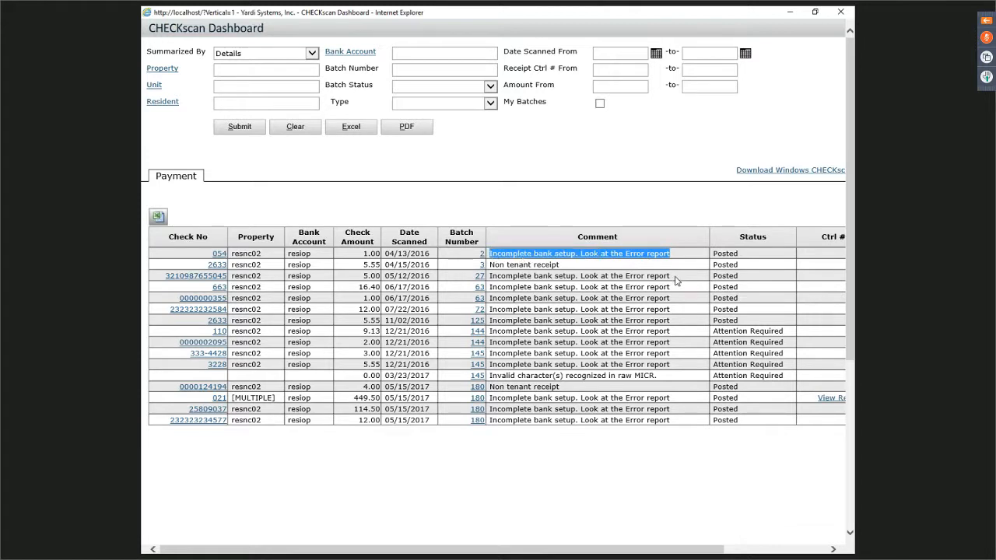
{"action": "left_click_drag", "start_coordinate": [674, 279], "coordinate": [480, 285]}
{"action": "double_click", "coordinate": [566, 287]}
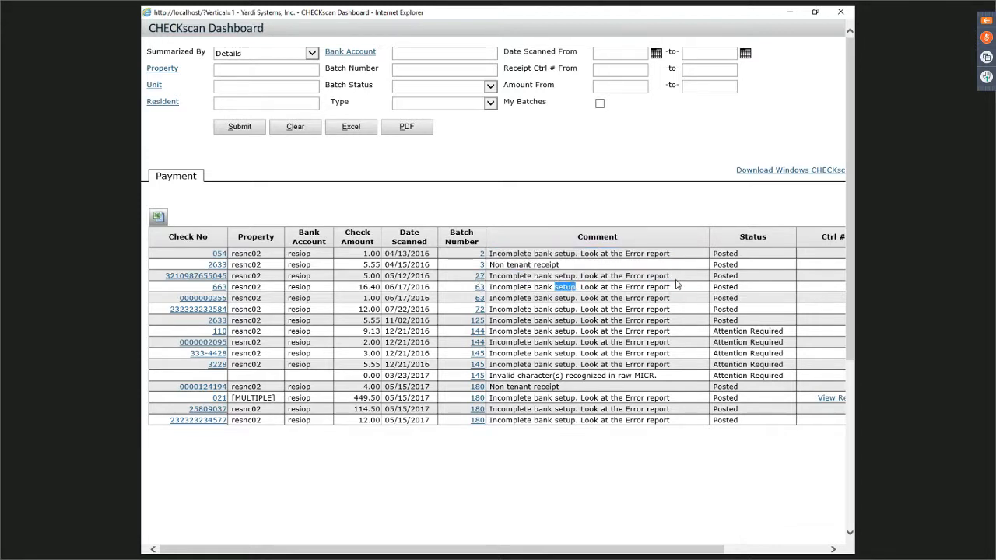
{"action": "left_click_drag", "start_coordinate": [674, 277], "coordinate": [489, 277]}
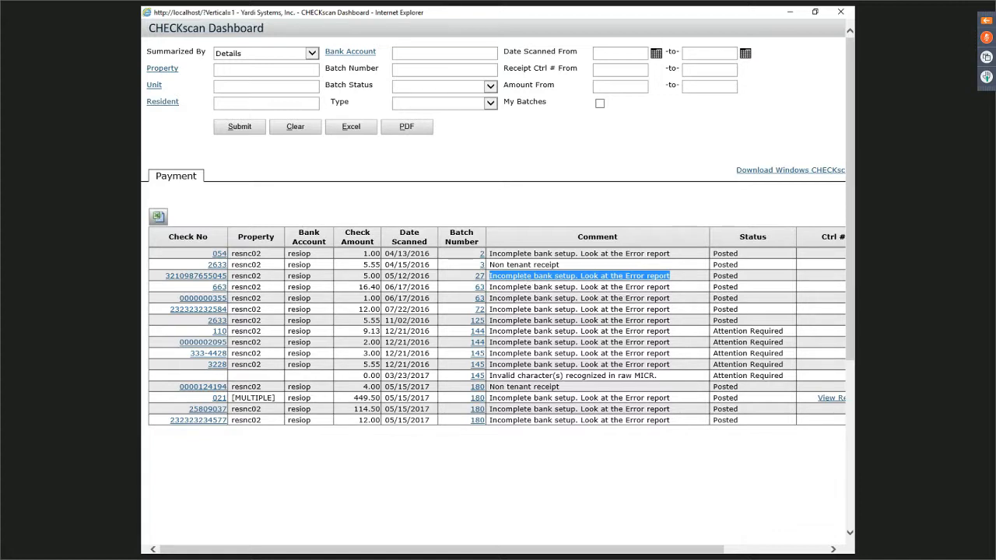
{"action": "key", "text": "alt+Tab"}
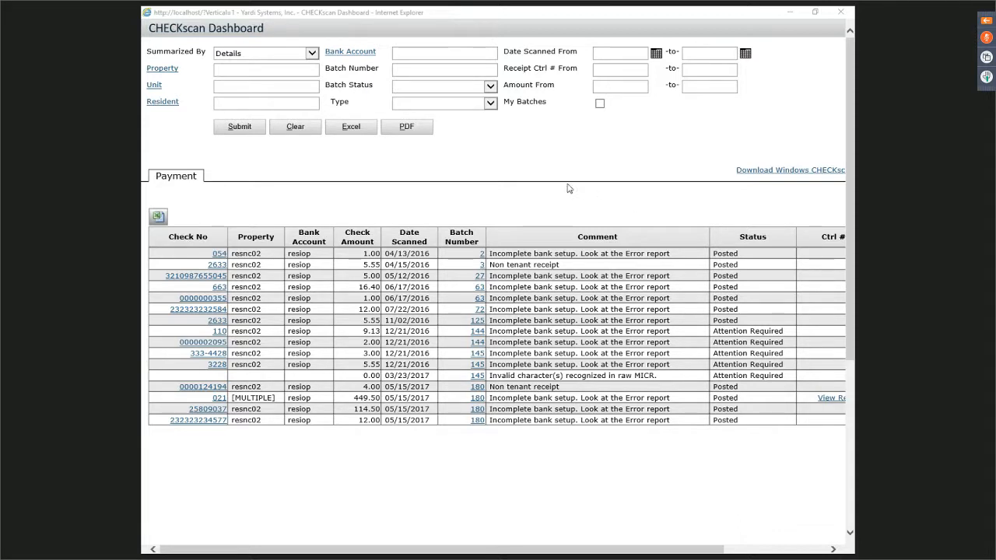
List results summarized by Batch with the batch status set to Attention Required
{"action": "left_click", "coordinate": [489, 88]}
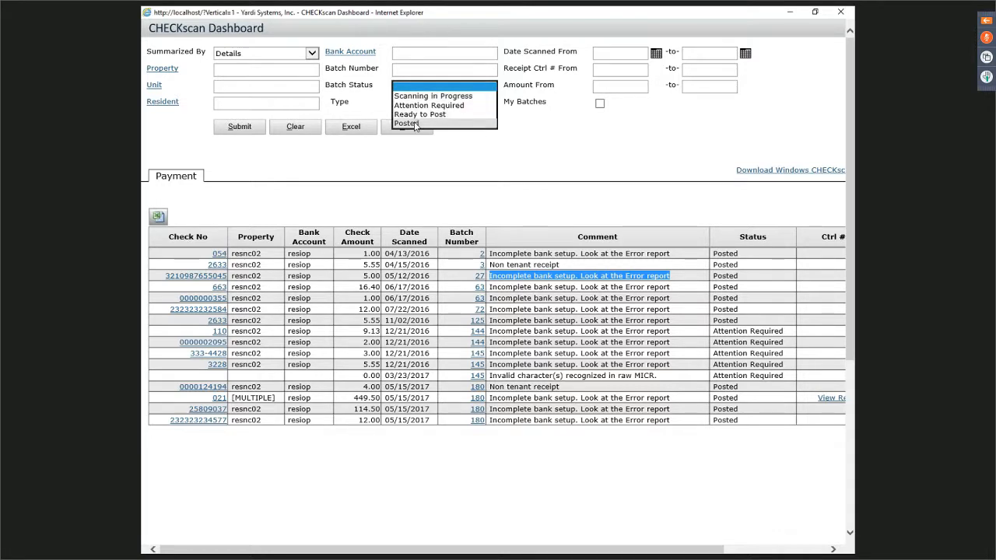
{"action": "left_click", "coordinate": [225, 54]}
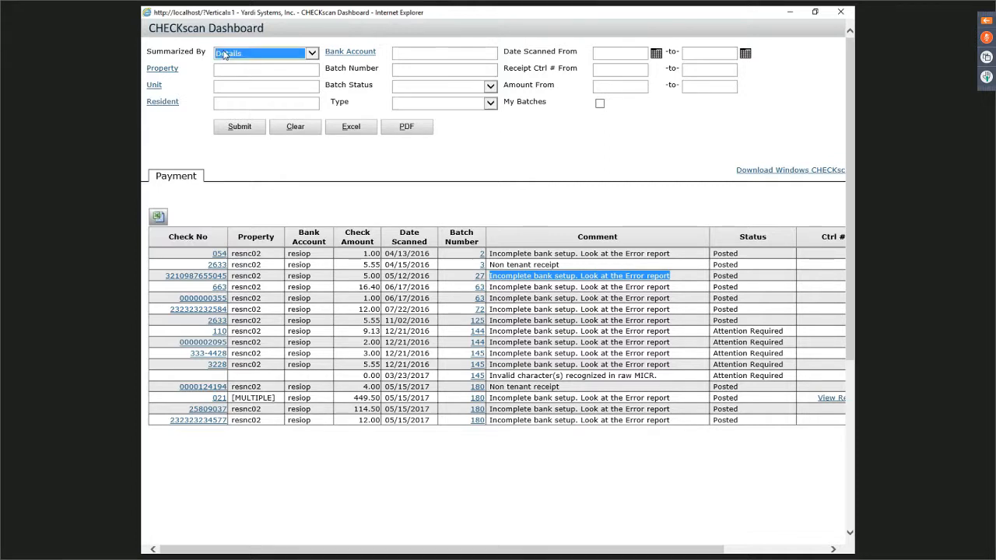
{"action": "left_click", "coordinate": [225, 53]}
{"action": "left_click", "coordinate": [225, 45]}
{"action": "left_click", "coordinate": [485, 89]}
{"action": "left_click", "coordinate": [456, 106]}
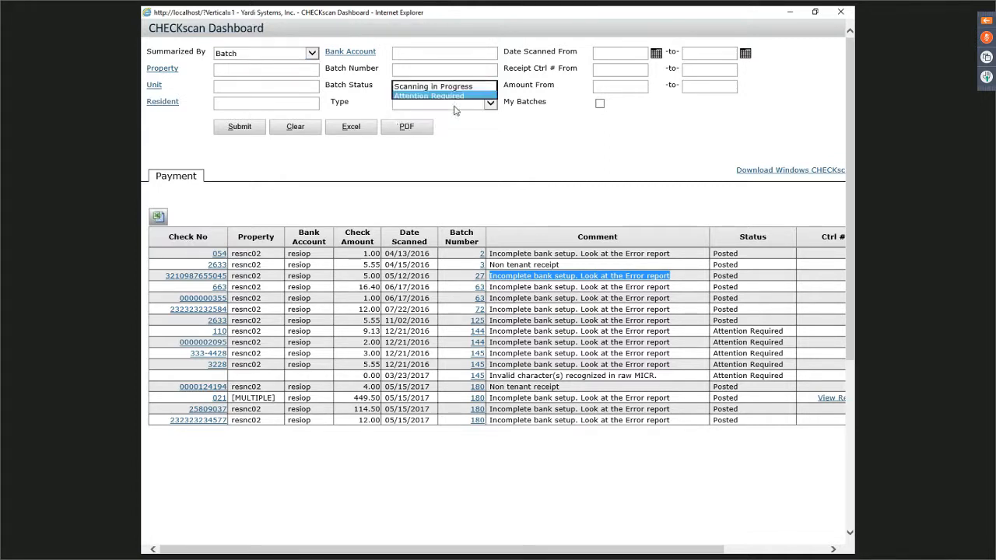
{"action": "left_click", "coordinate": [234, 127]}
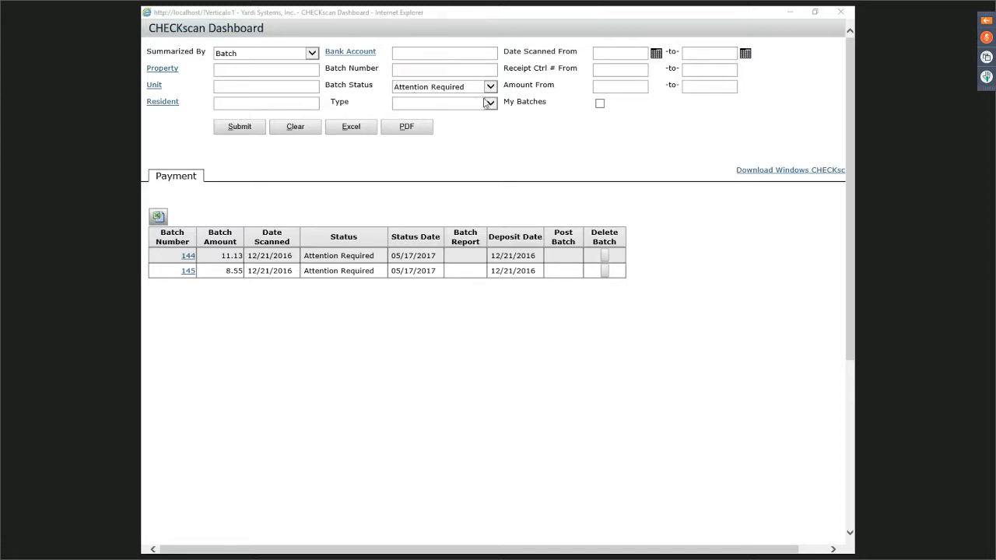
Open batch 144 to review its scanned checks, and close it
{"action": "left_click", "coordinate": [188, 257]}
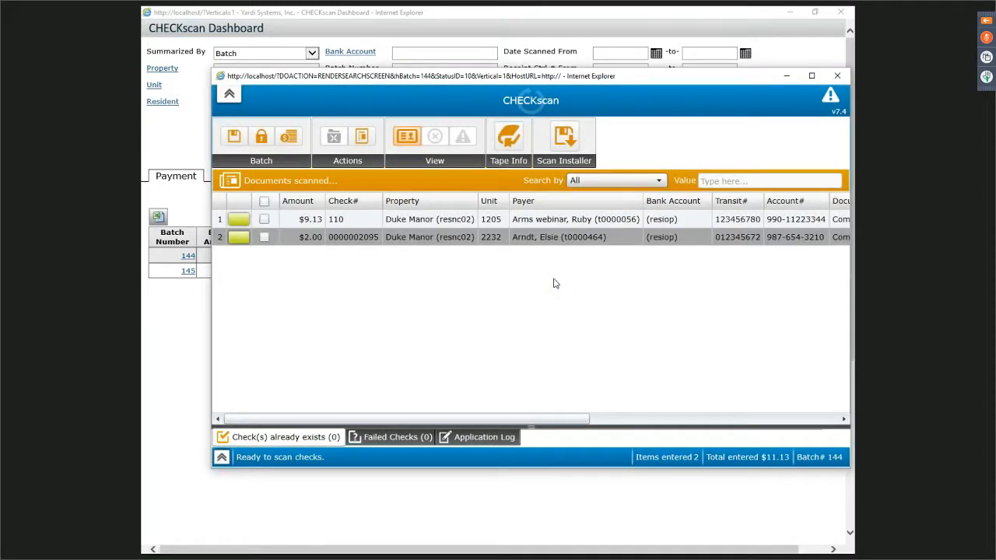
{"action": "left_click", "coordinate": [836, 76]}
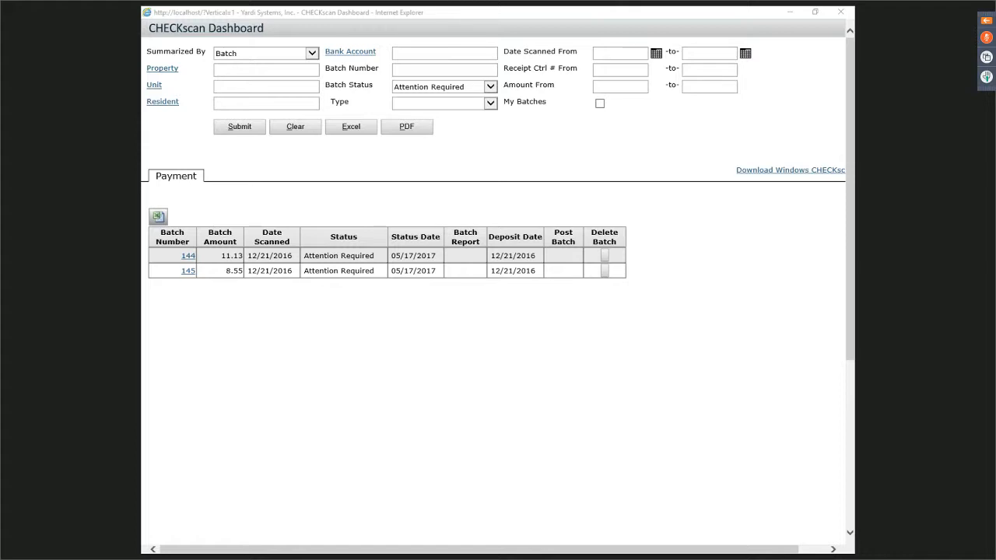
Clear the filters and list batches for the last resident suggested for "webin", leaving the scan date range blank
{"action": "left_click", "coordinate": [304, 132]}
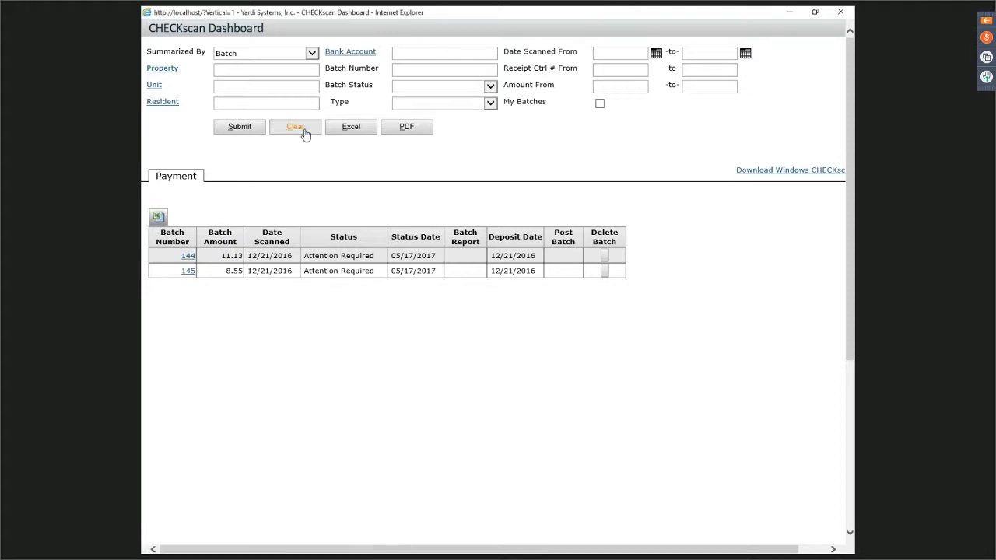
{"action": "left_click", "coordinate": [226, 100]}
{"action": "type", "text": "webin"}
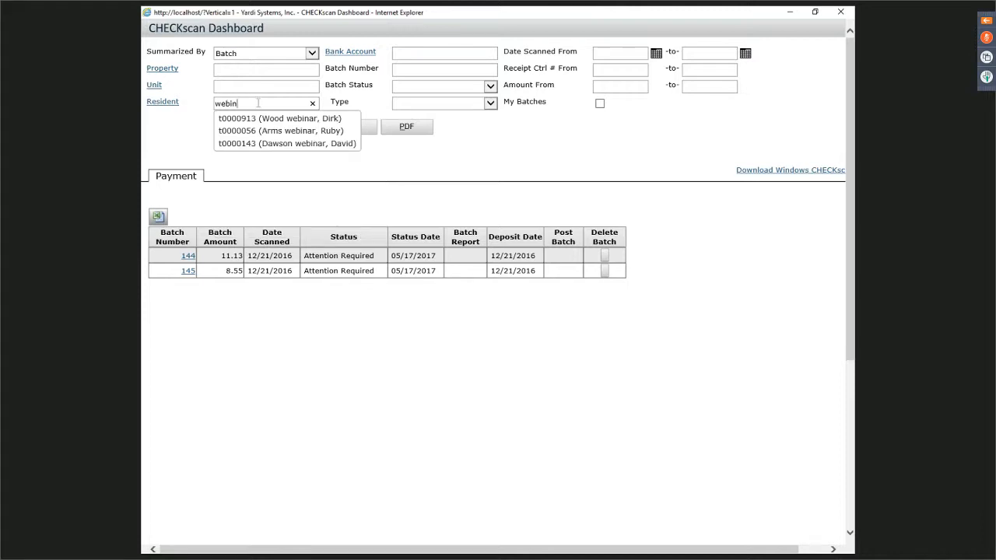
{"action": "left_click", "coordinate": [270, 145]}
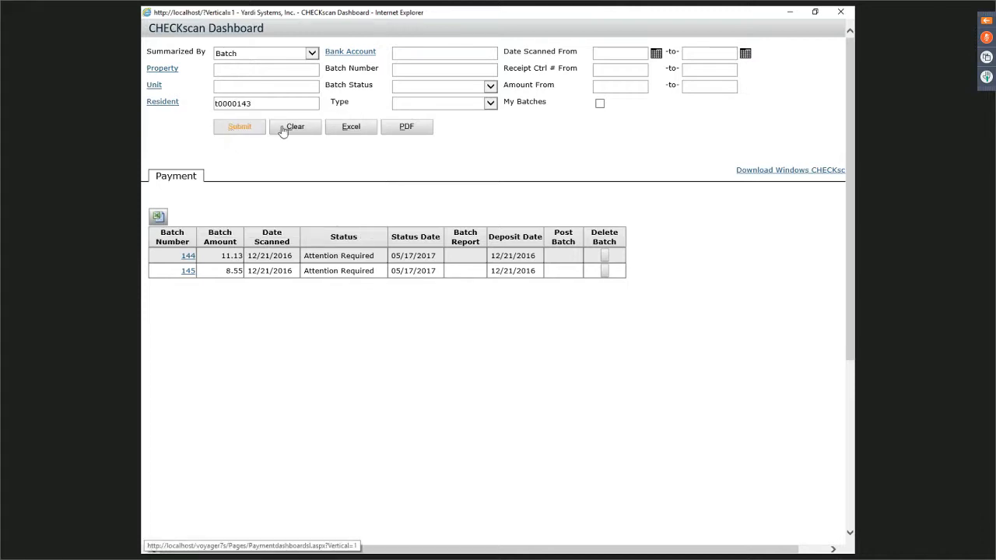
{"action": "left_click", "coordinate": [598, 54]}
{"action": "type", "text": "4/"}
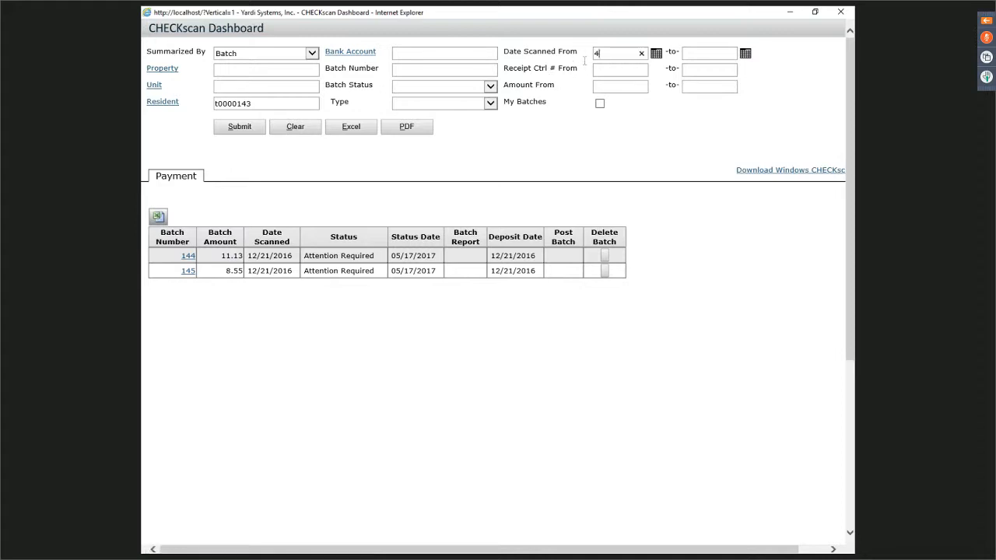
{"action": "key", "text": "BackSpace"}
{"action": "key", "text": "BackSpace"}
{"action": "left_click", "coordinate": [240, 128]}
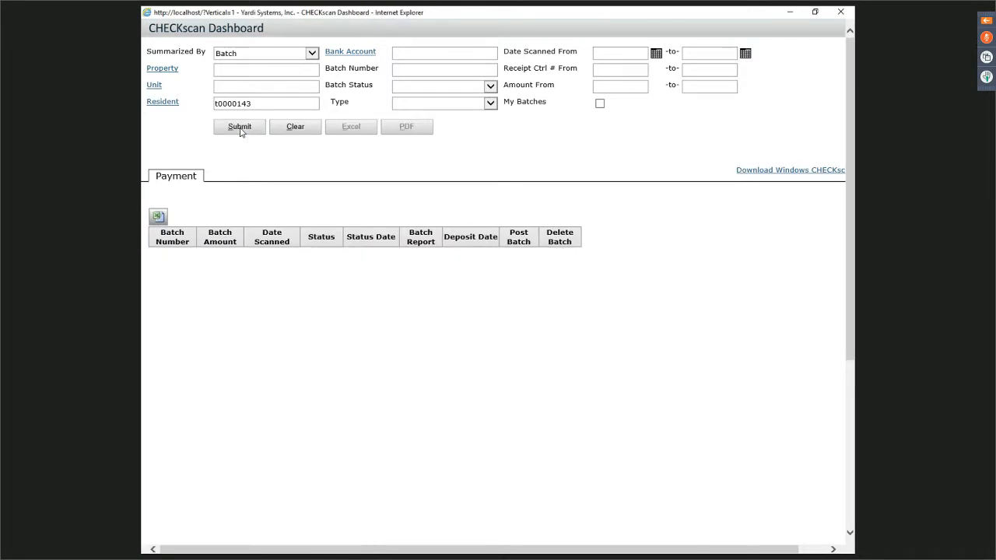
Replace the resident filter with the first resident suggested for "webi" and list the matching batches
{"action": "left_click", "coordinate": [173, 104]}
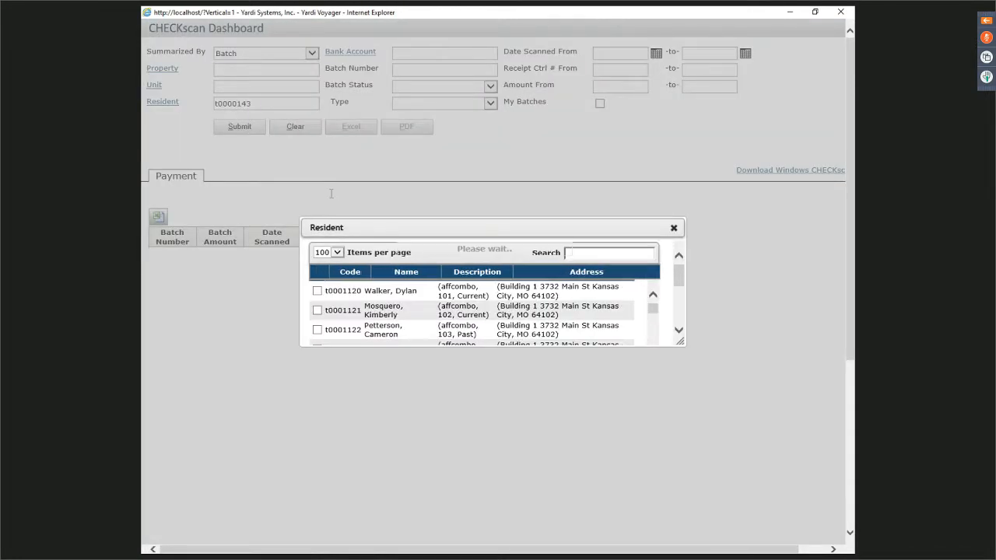
{"action": "left_click", "coordinate": [678, 30]}
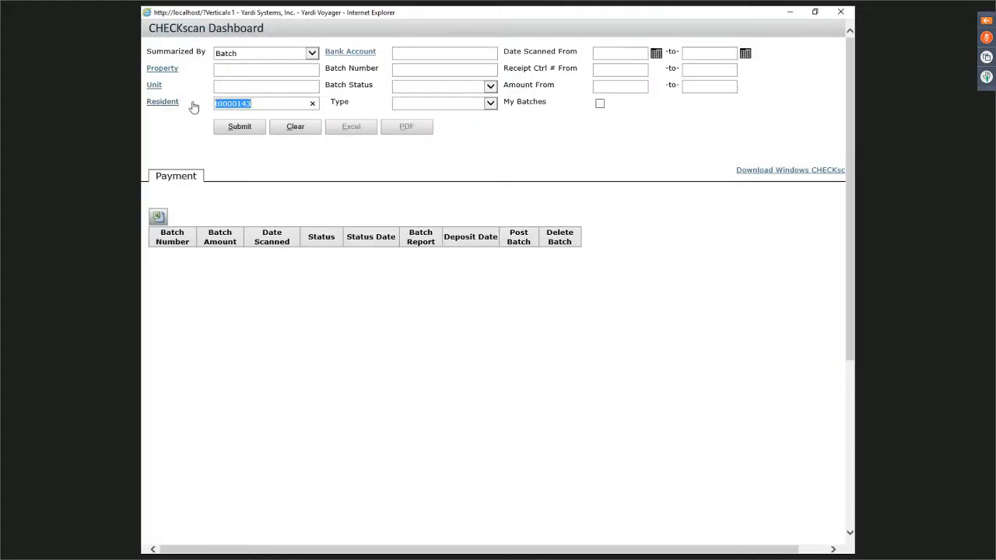
{"action": "type", "text": "webi"}
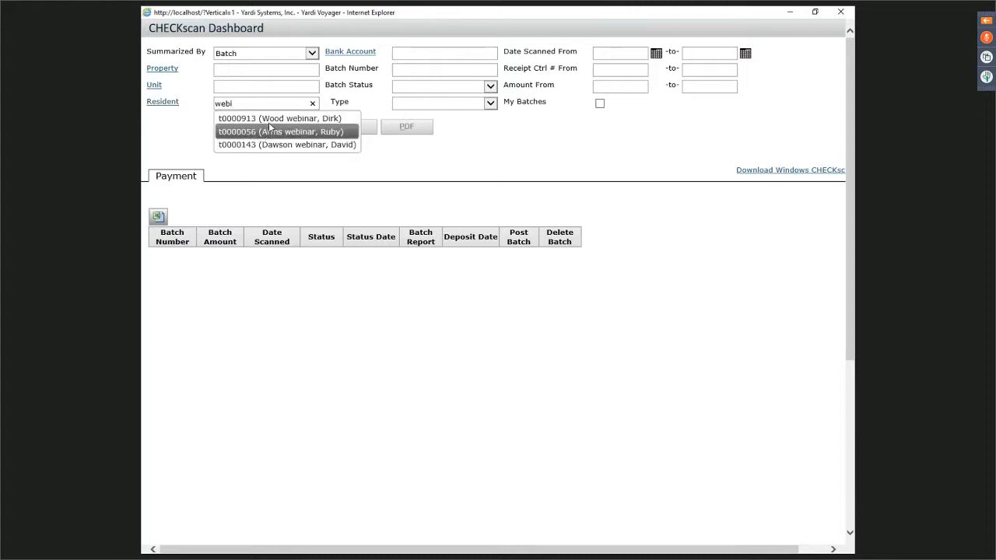
{"action": "left_click", "coordinate": [270, 121]}
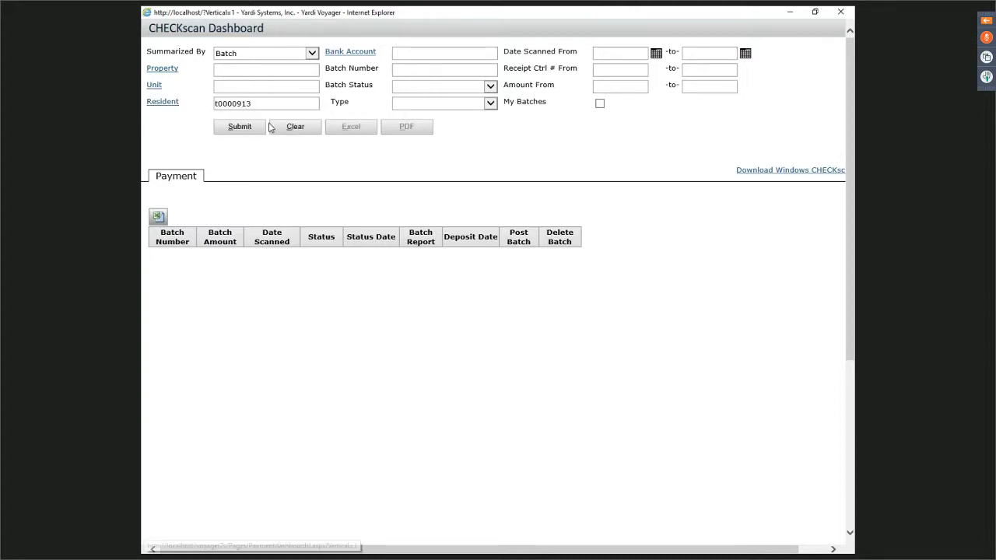
{"action": "left_click", "coordinate": [241, 129]}
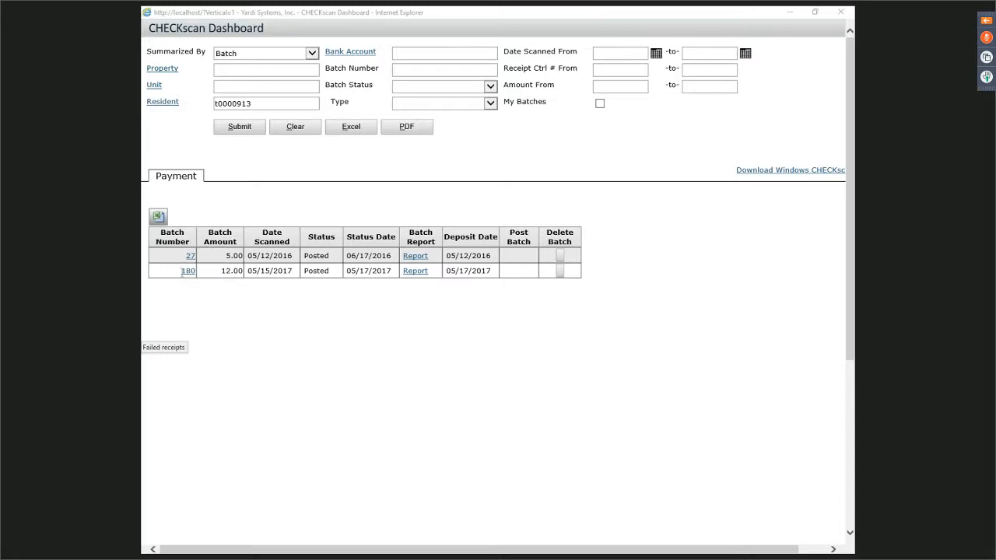
Clear the resident filter and list the batches whose status is Attention Required
{"action": "left_click", "coordinate": [279, 129]}
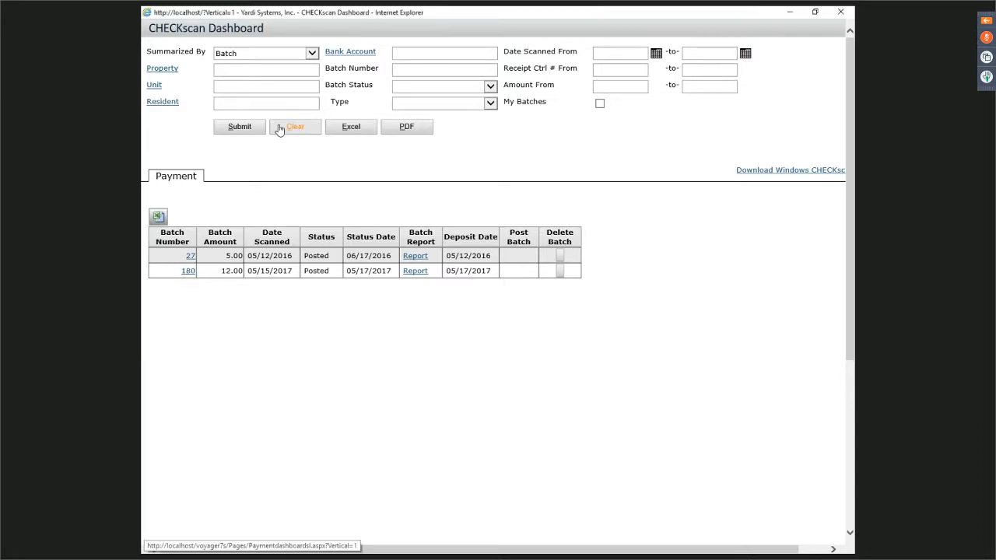
{"action": "left_click", "coordinate": [444, 87]}
{"action": "left_click", "coordinate": [436, 105]}
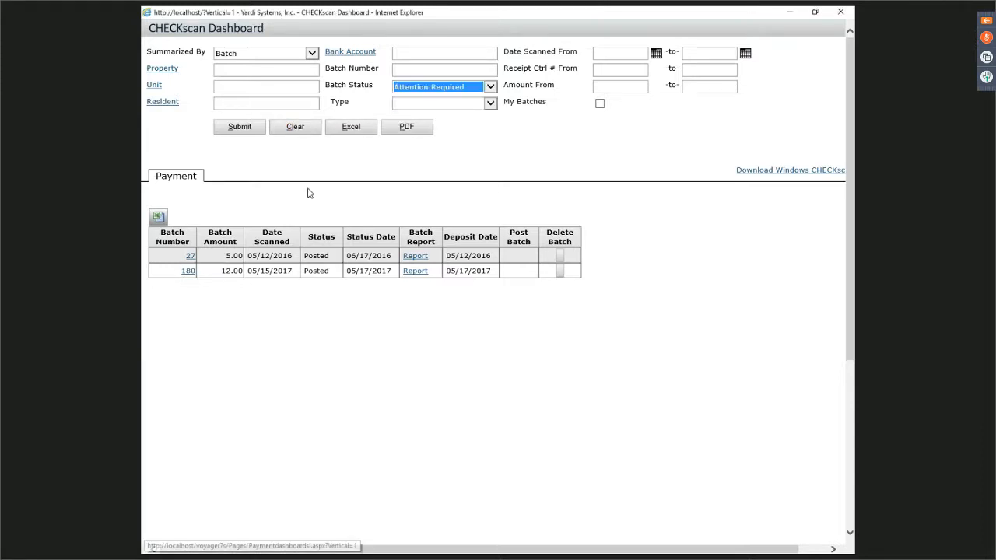
{"action": "left_click", "coordinate": [237, 127]}
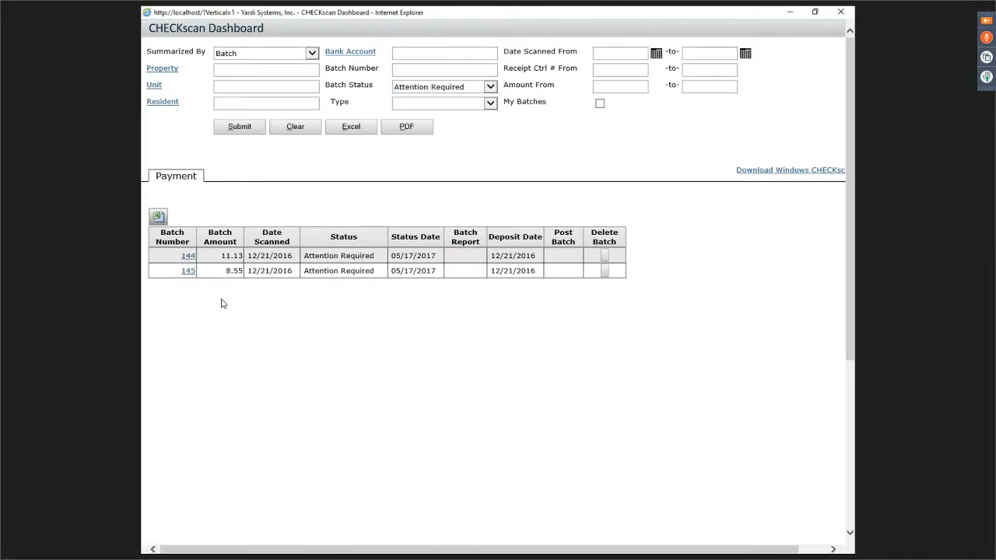
Open batch 145 in a maximized window and expand the $5.55 check to view its image and payer information
{"action": "left_click", "coordinate": [189, 272]}
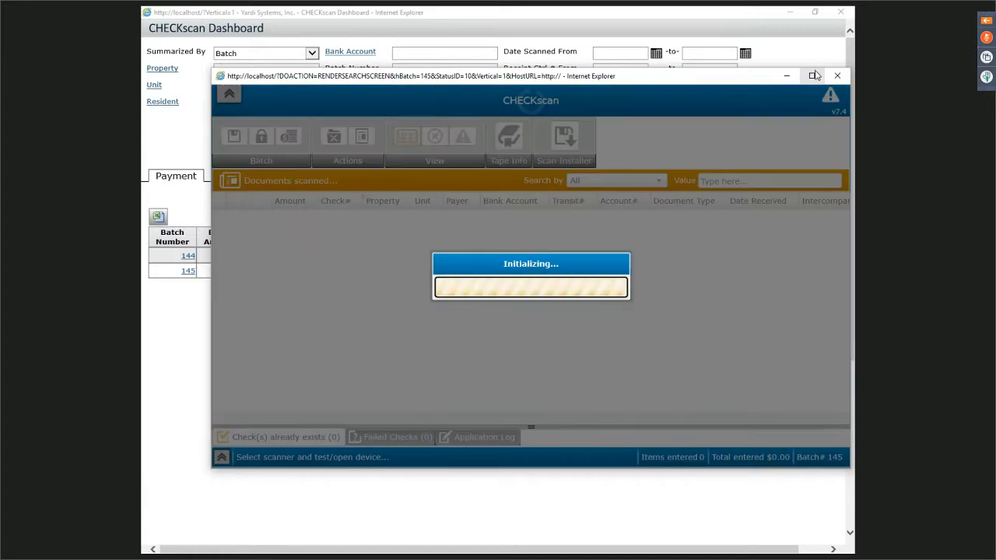
{"action": "left_click", "coordinate": [814, 76]}
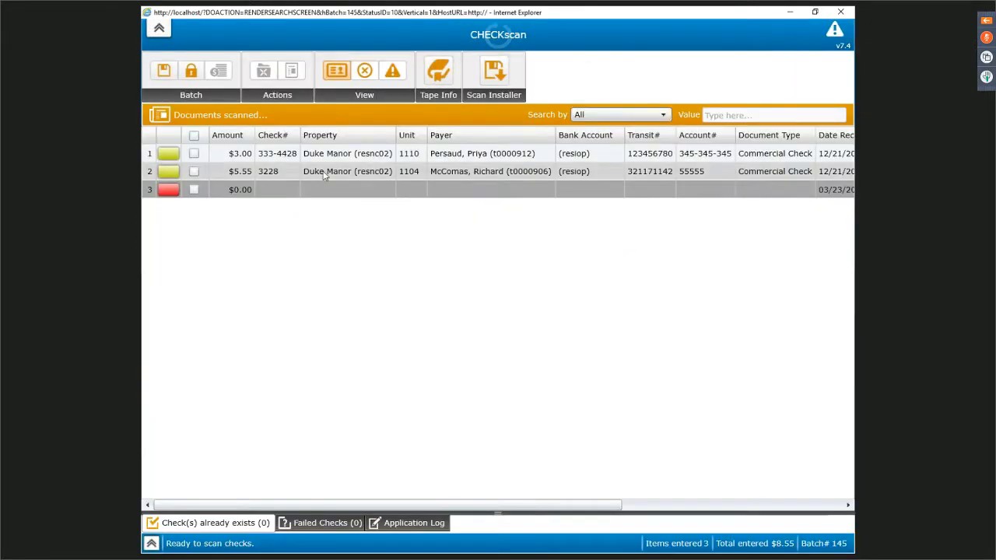
{"action": "left_click", "coordinate": [326, 172]}
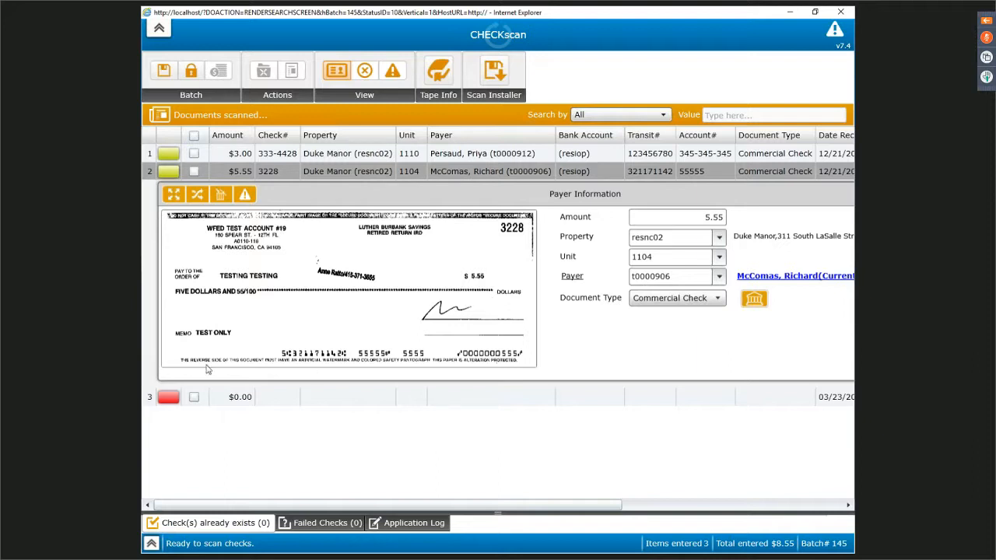
Review the $5.55 check's payment details, including the charge codes and notes, and close the payment window
{"action": "left_click", "coordinate": [168, 172]}
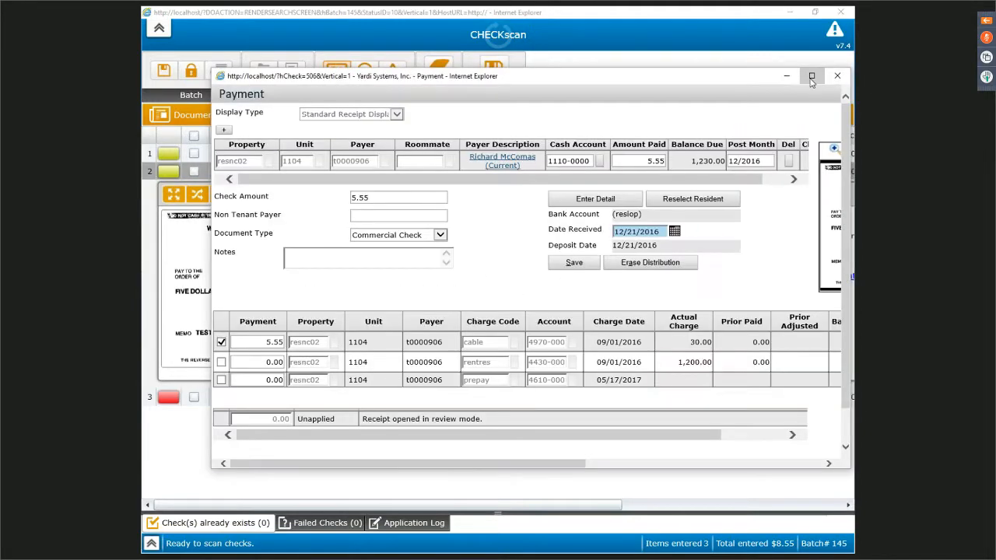
{"action": "left_click", "coordinate": [811, 77]}
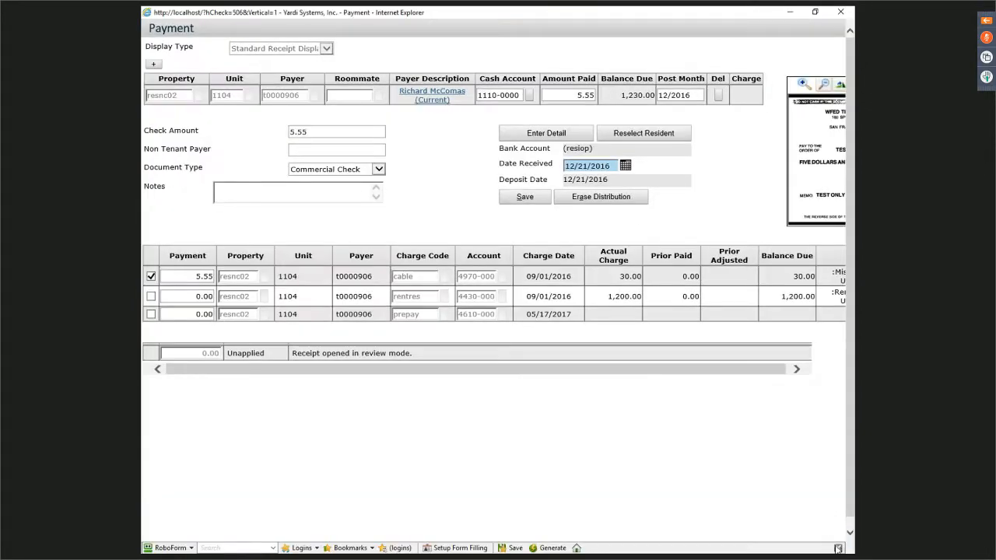
{"action": "left_click_drag", "start_coordinate": [571, 551], "coordinate": [787, 549]}
{"action": "left_click_drag", "start_coordinate": [685, 552], "coordinate": [459, 549]}
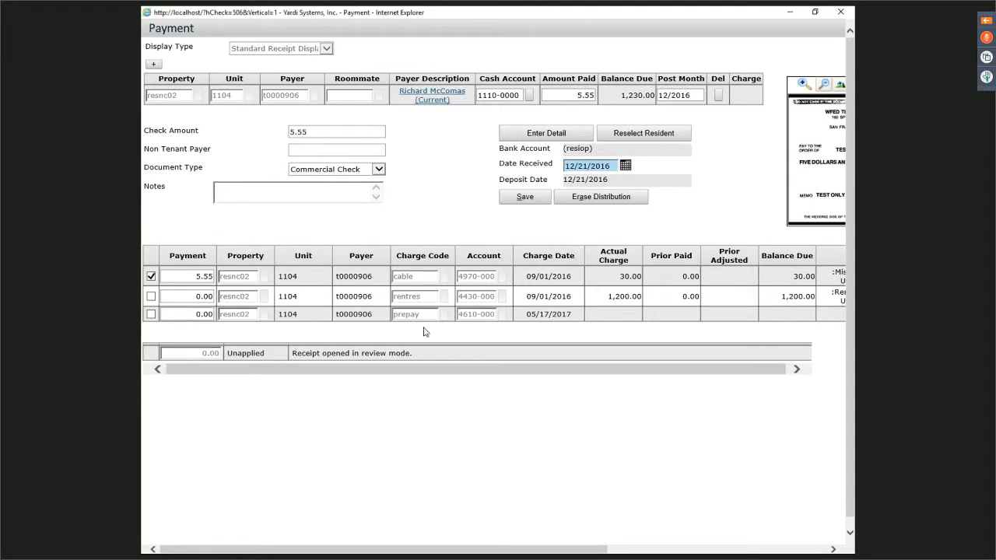
{"action": "left_click_drag", "start_coordinate": [414, 277], "coordinate": [378, 298]}
{"action": "left_click", "coordinate": [252, 199]}
{"action": "left_click", "coordinate": [836, 17]}
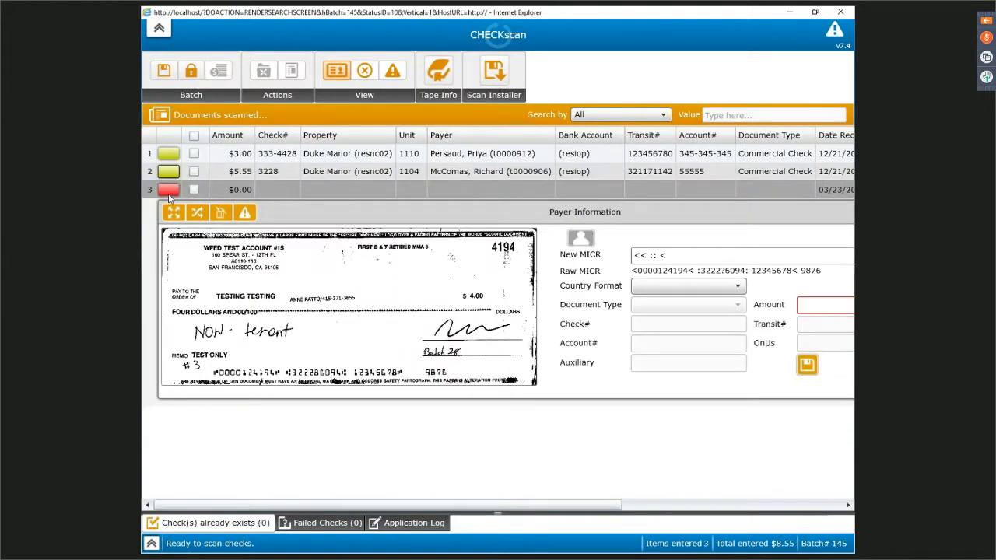
Expand the $3.00 check, review its payment details and charge distribution, and close the payment window
{"action": "left_click", "coordinate": [277, 155]}
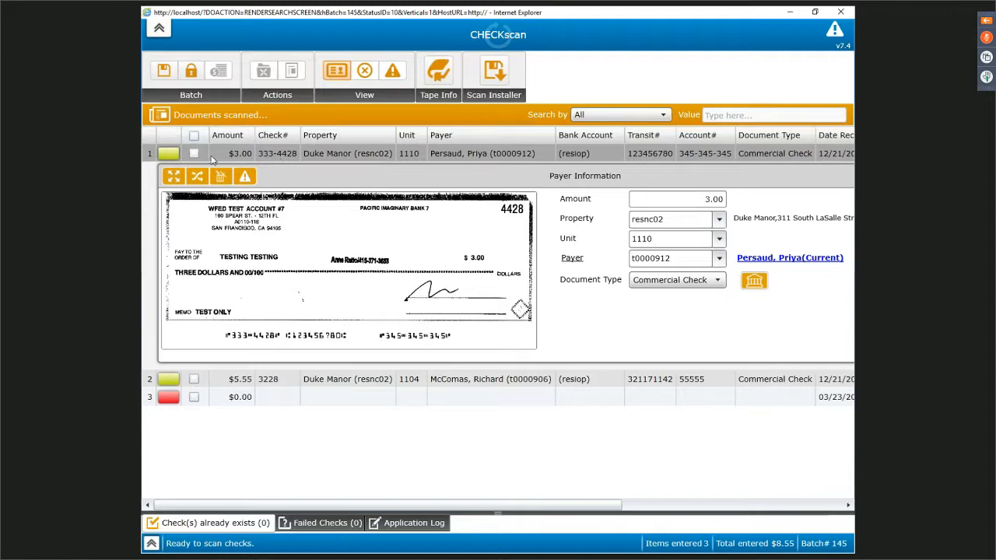
{"action": "left_click", "coordinate": [169, 155]}
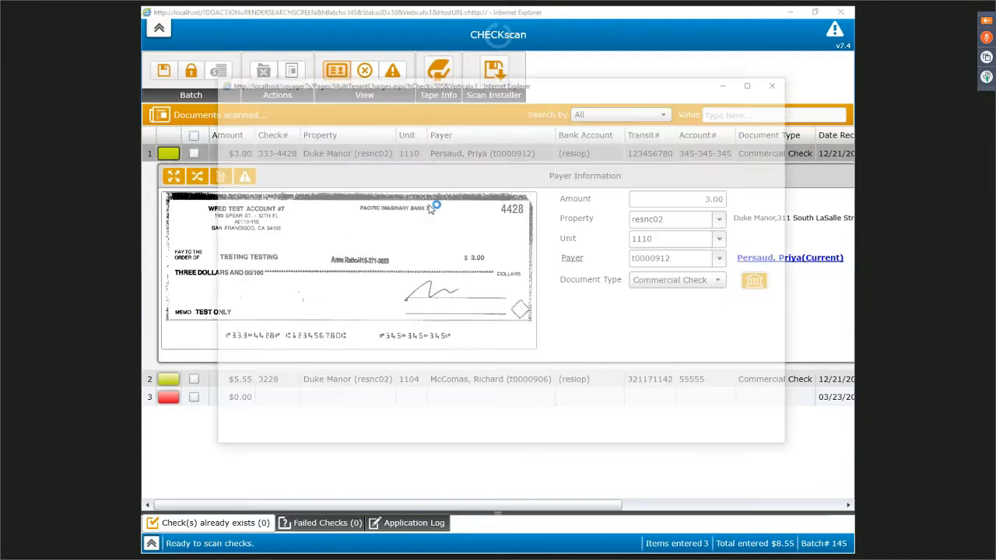
{"action": "left_click", "coordinate": [756, 84]}
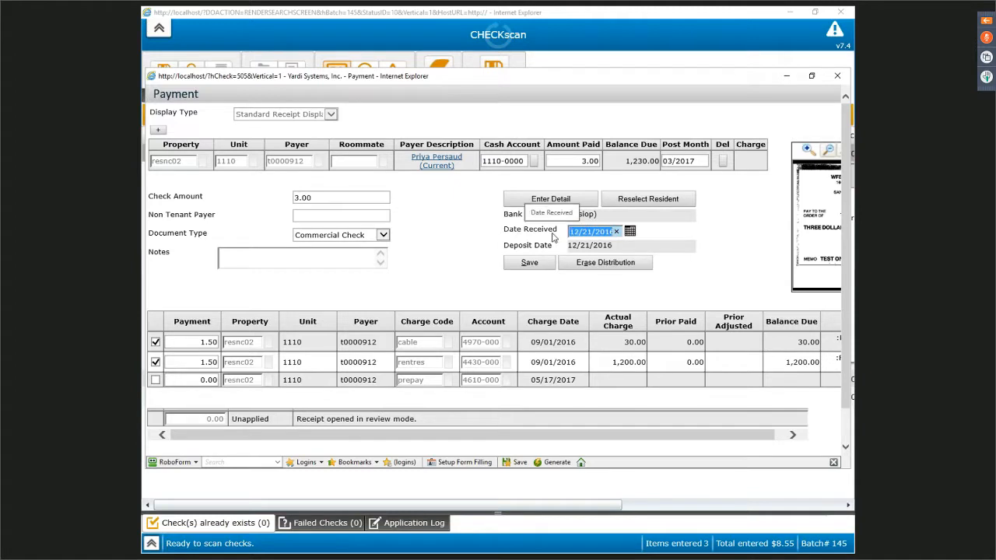
{"action": "left_click", "coordinate": [741, 252]}
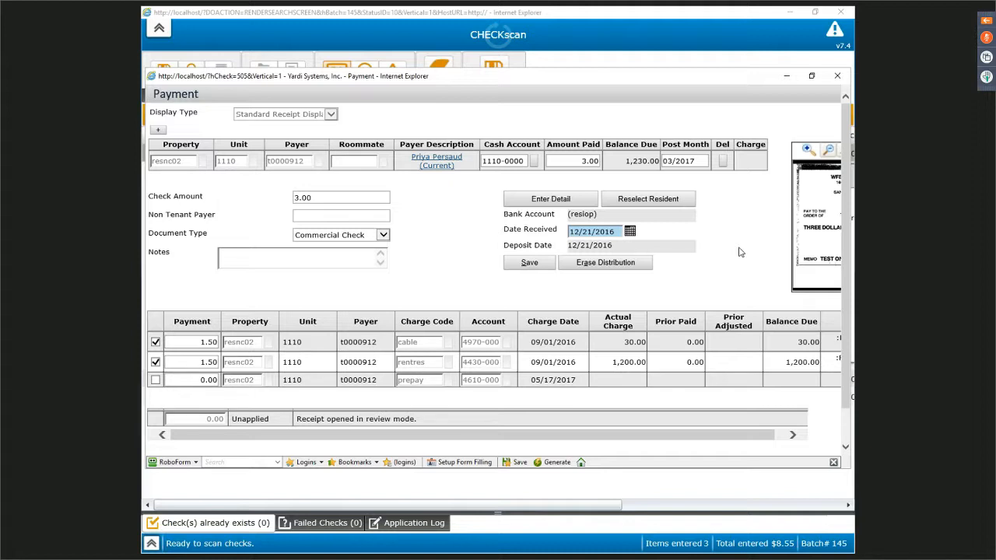
{"action": "left_click", "coordinate": [835, 77]}
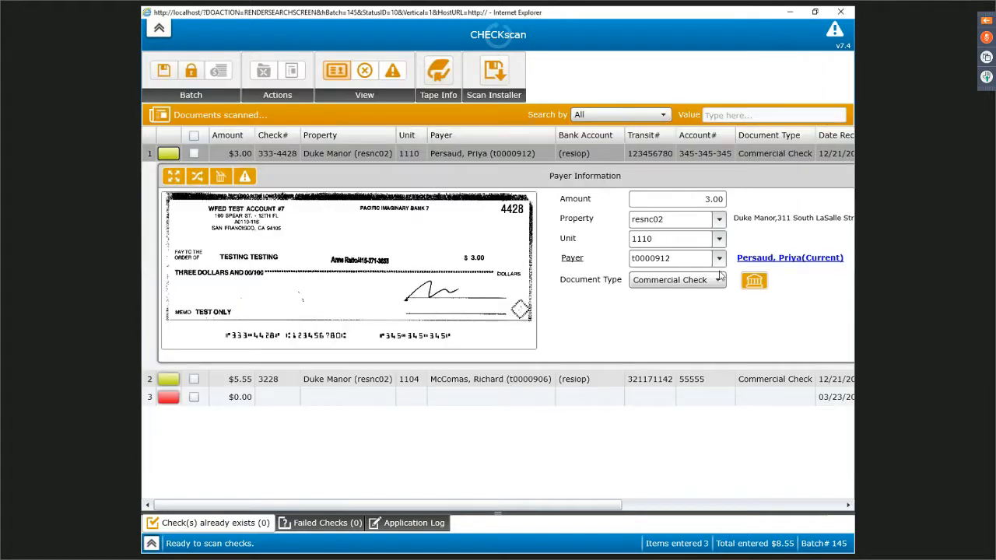
Review the batch's warnings and validation errors, and return to the list of scanned documents
{"action": "left_click", "coordinate": [394, 70]}
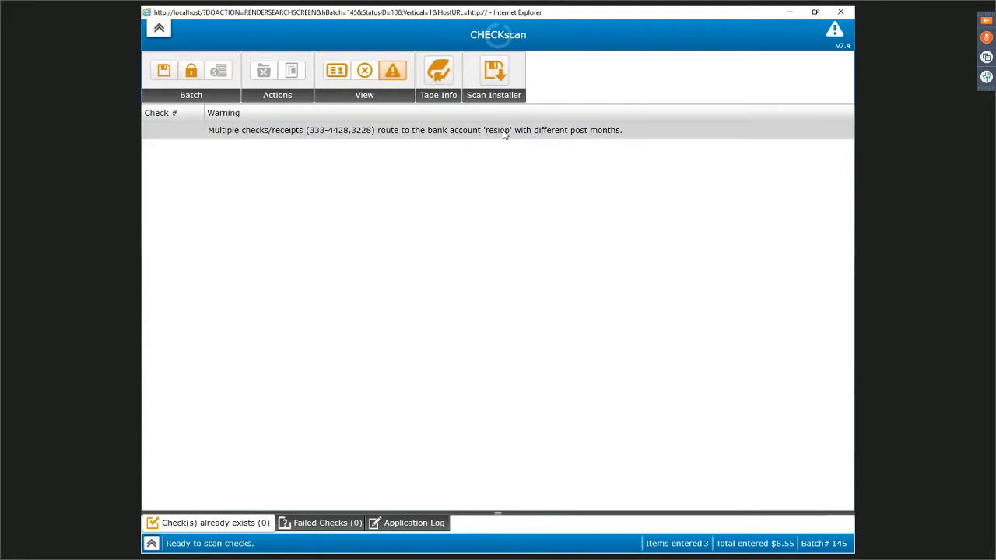
{"action": "left_click", "coordinate": [366, 74]}
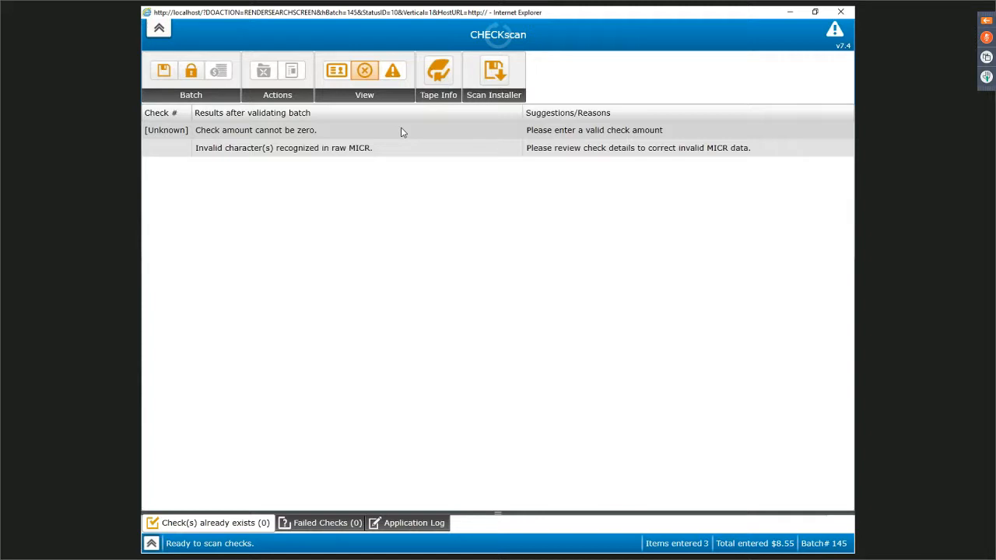
{"action": "left_click", "coordinate": [337, 75]}
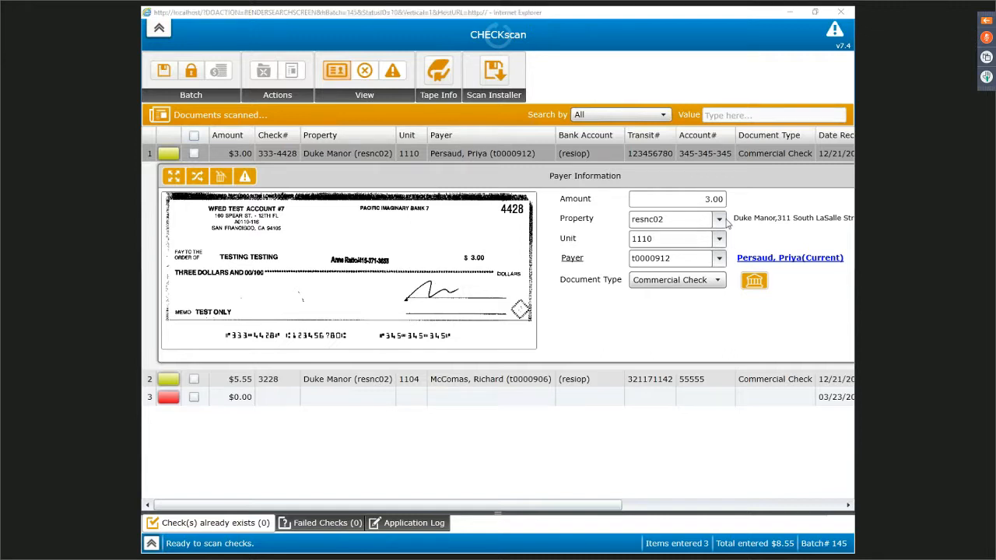
Close batch 145 and the CHECKscan Dashboard, and highlight Exception Receipts and the Collect Processor heading on the Payments Dashboard
{"action": "left_click", "coordinate": [841, 16]}
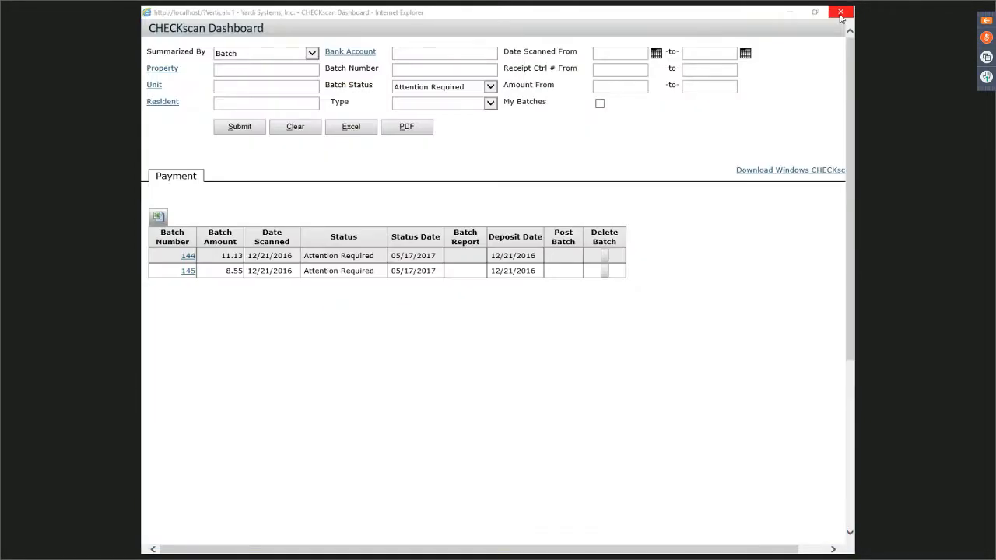
{"action": "left_click", "coordinate": [841, 16]}
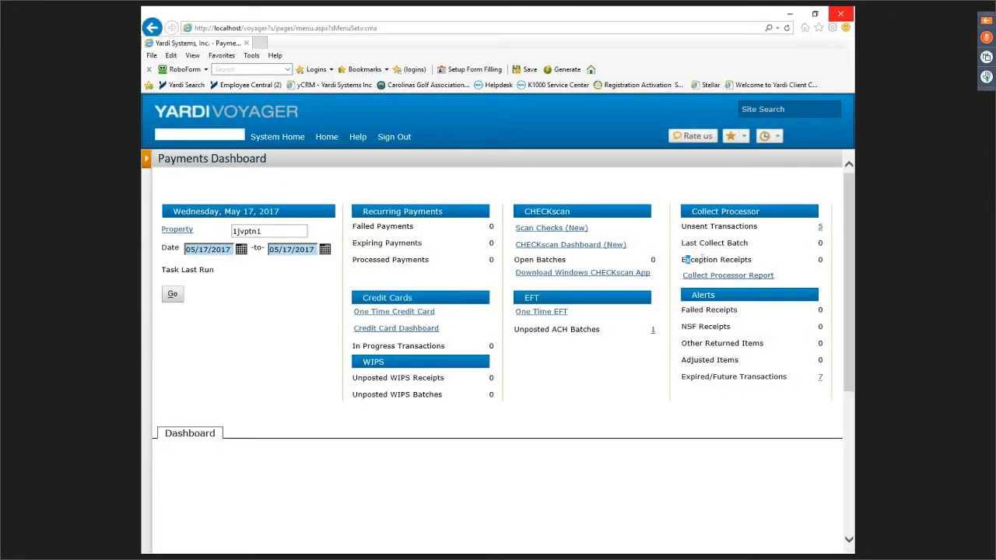
{"action": "left_click_drag", "start_coordinate": [683, 260], "coordinate": [753, 263]}
{"action": "left_click_drag", "start_coordinate": [761, 211], "coordinate": [691, 212]}
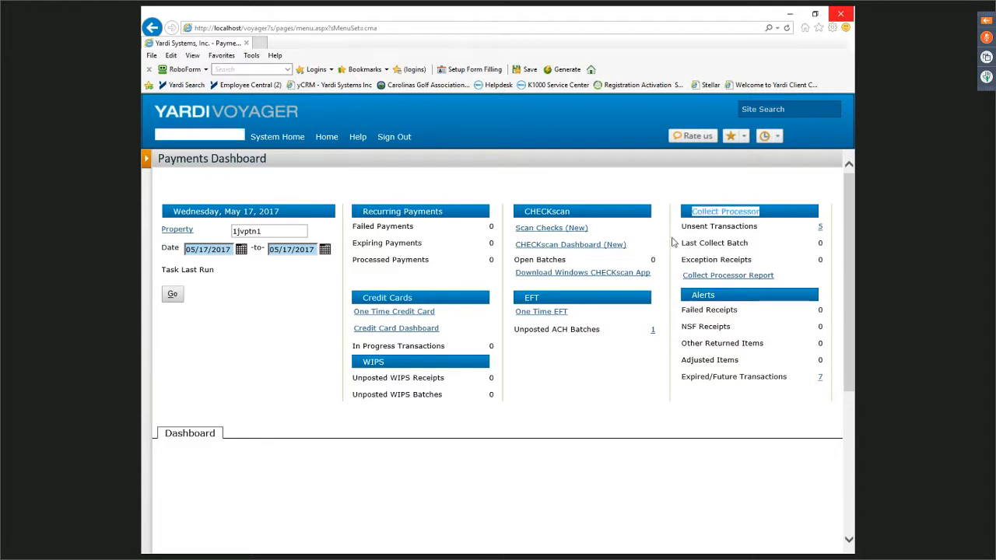
Try to refresh the Payments Dashboard with no property filter and the start date set to May 2, 2016
{"action": "double_click", "coordinate": [253, 233]}
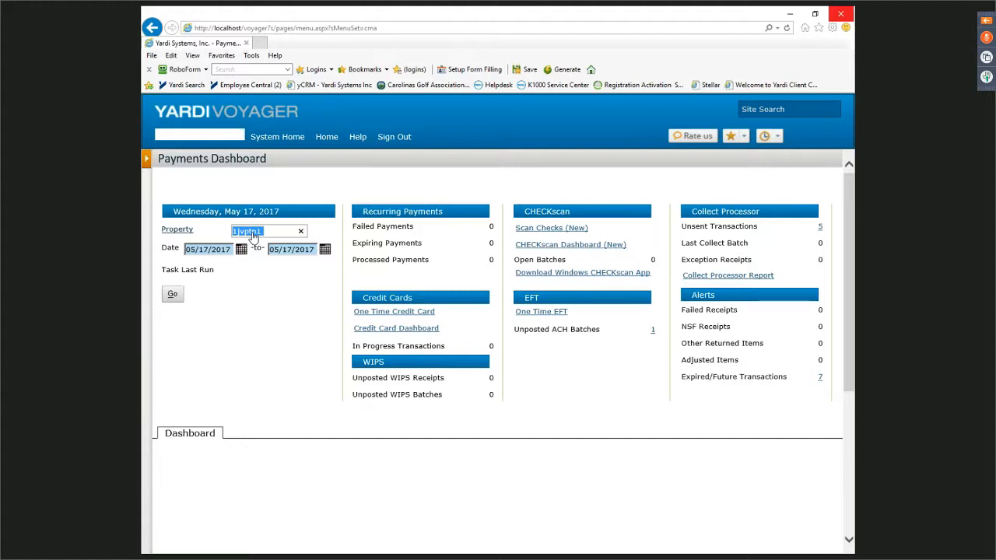
{"action": "key", "text": "BackSpace"}
{"action": "left_click", "coordinate": [242, 249]}
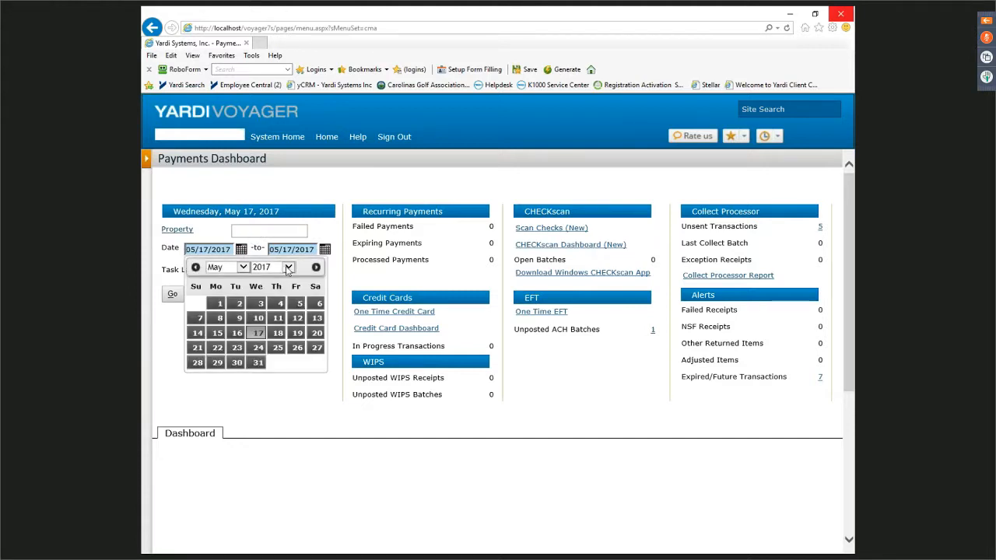
{"action": "left_click", "coordinate": [288, 267]}
{"action": "left_click", "coordinate": [269, 252]}
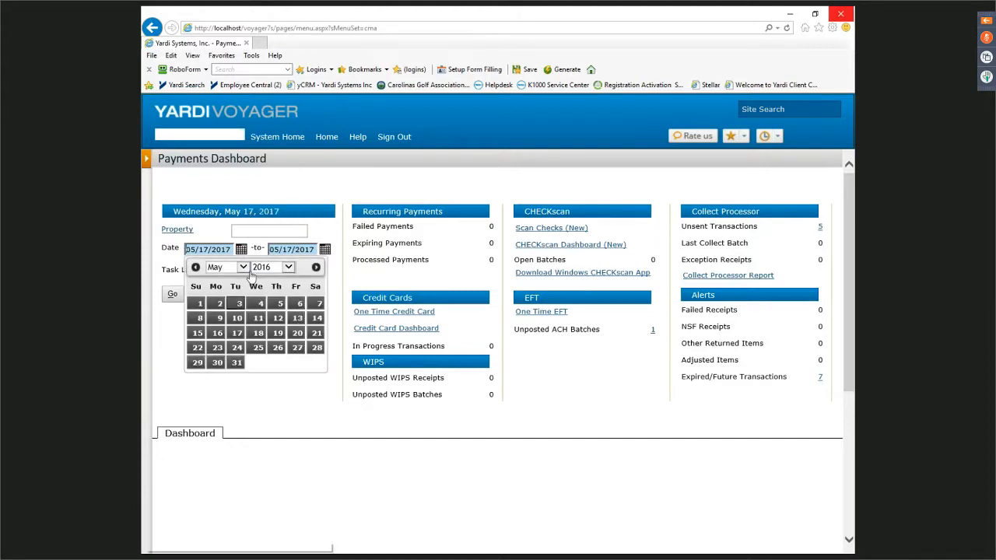
{"action": "left_click", "coordinate": [220, 304]}
{"action": "left_click", "coordinate": [176, 294]}
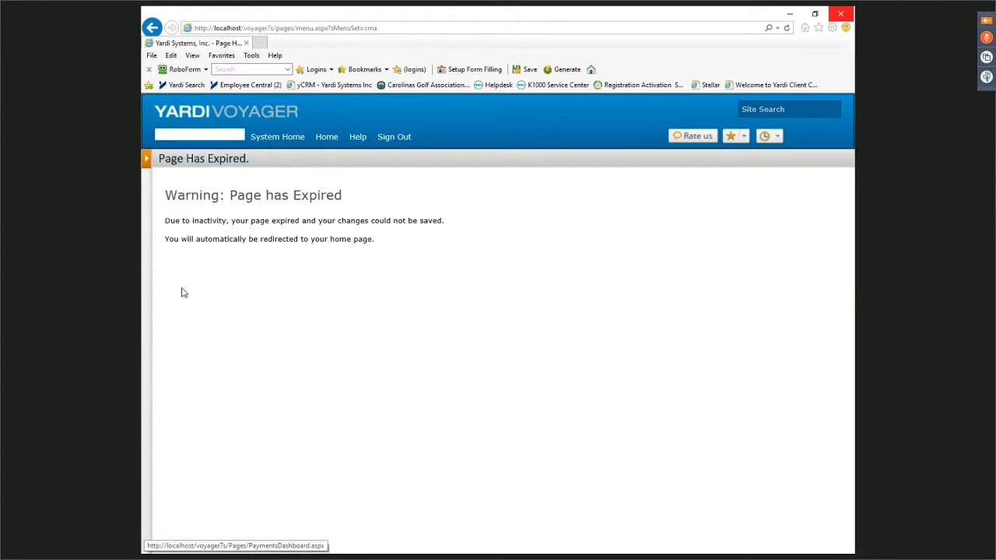
Return to the Payments Dashboard, clear the property filter, set the start date to May 1, 2016, and refresh the figures
{"action": "left_click", "coordinate": [325, 138]}
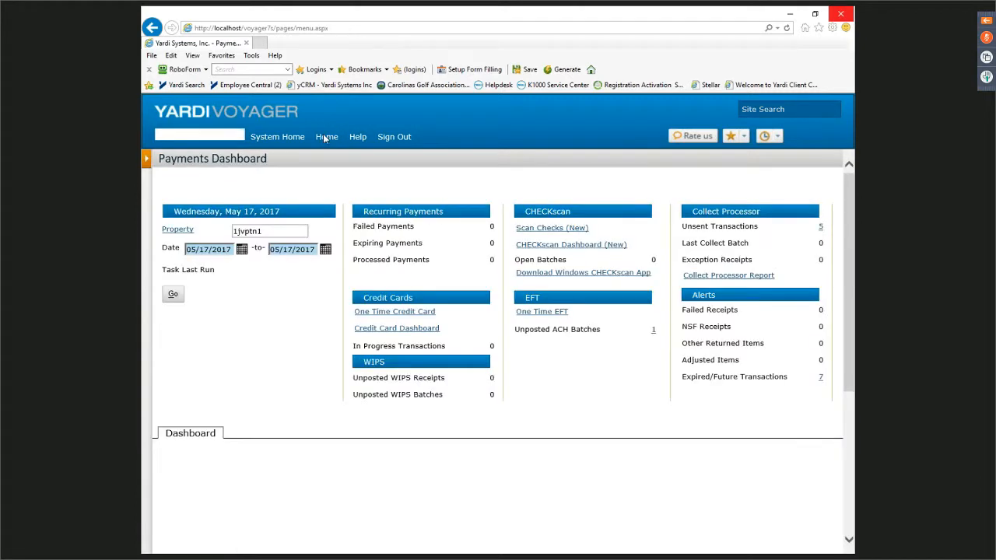
{"action": "left_click_drag", "start_coordinate": [266, 231], "coordinate": [222, 232]}
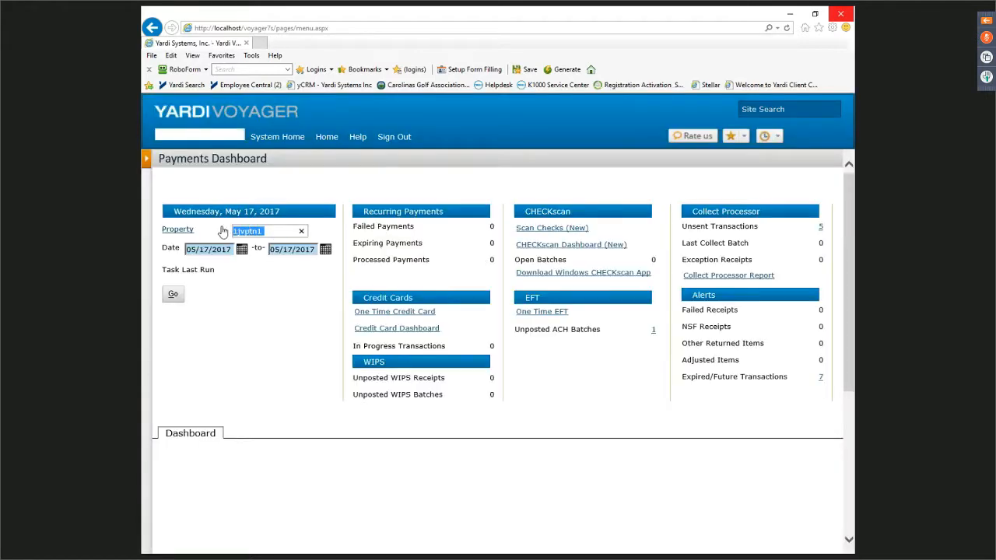
{"action": "key", "text": "BackSpace"}
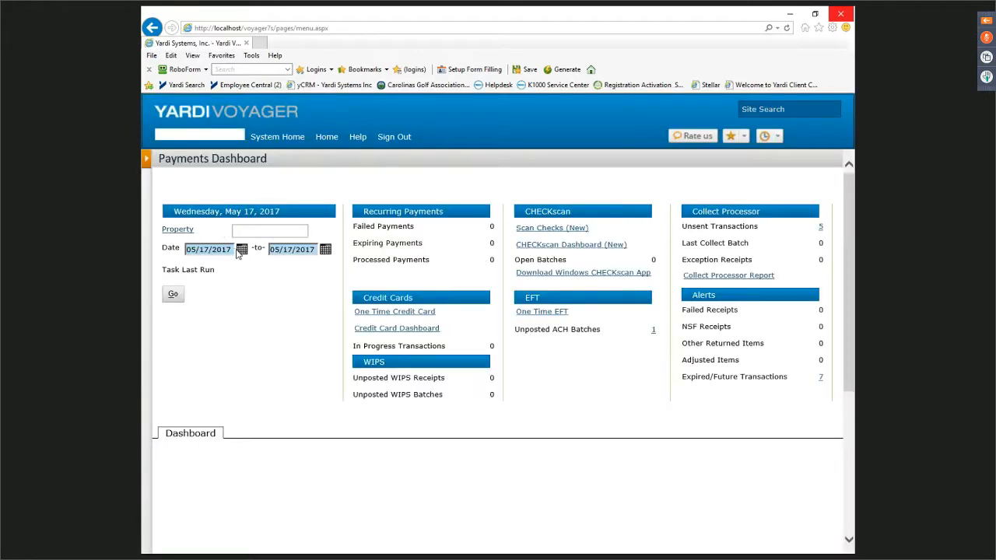
{"action": "left_click", "coordinate": [237, 252]}
{"action": "left_click", "coordinate": [269, 267]}
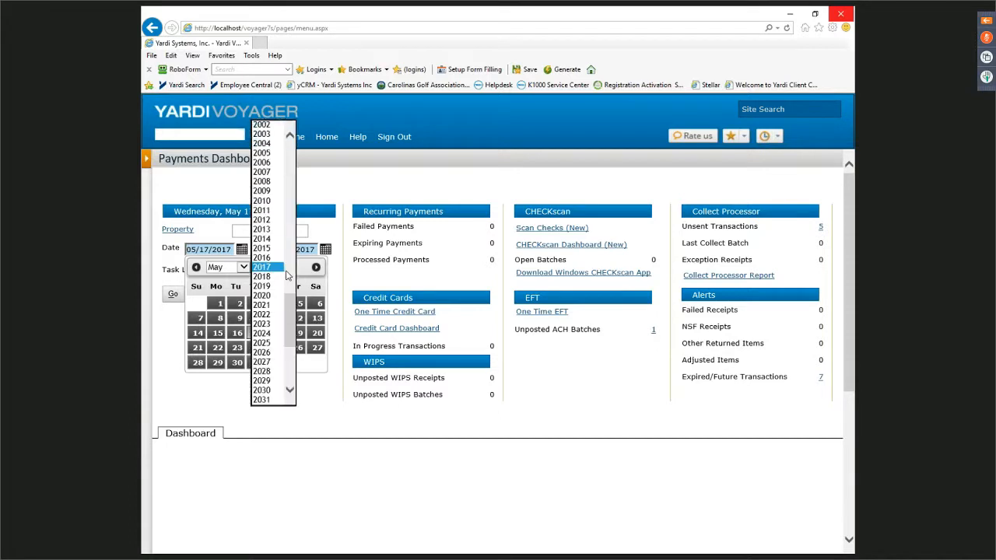
{"action": "left_click", "coordinate": [268, 253]}
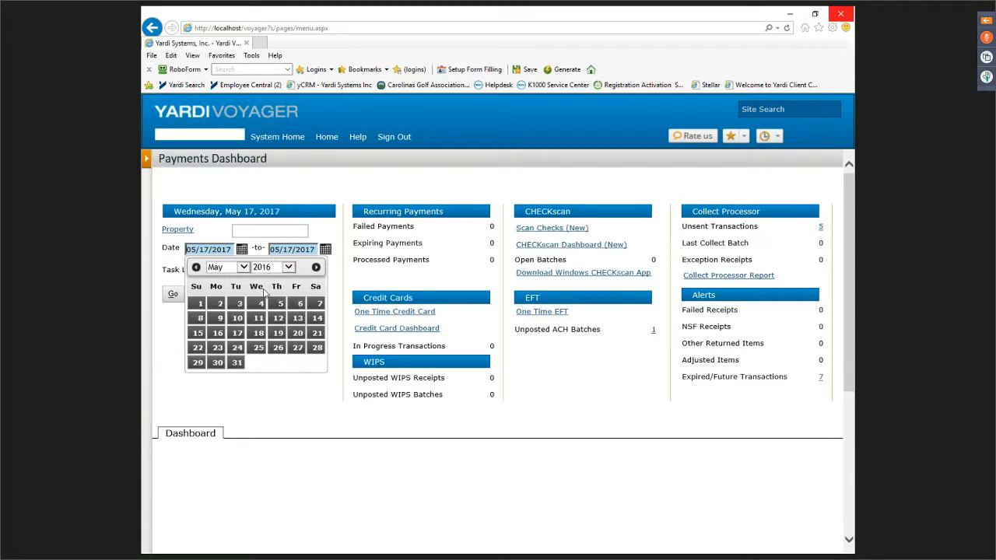
{"action": "left_click", "coordinate": [200, 304]}
{"action": "left_click", "coordinate": [173, 295]}
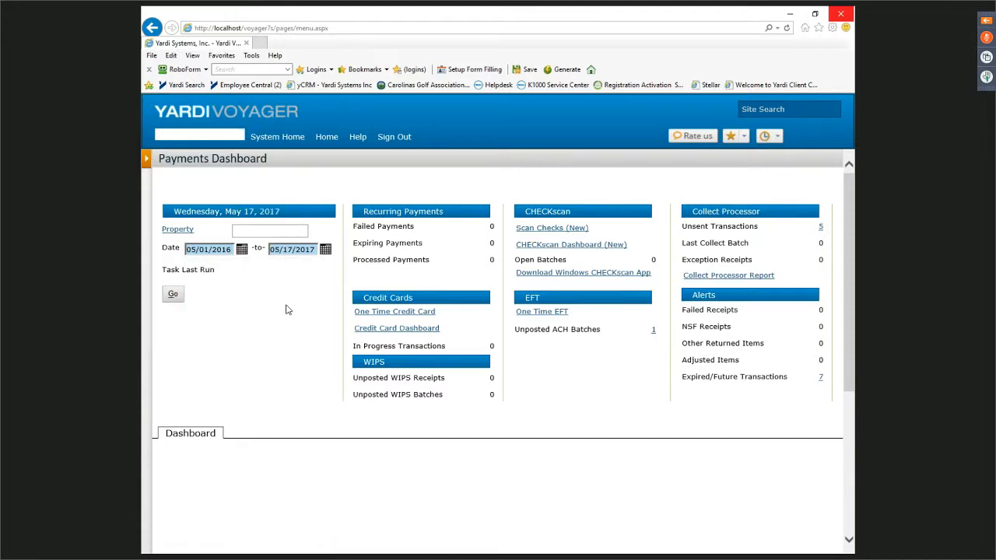
Move the Payments Dashboard's start date back to February 1, 2016 and refresh the figures
{"action": "left_click", "coordinate": [242, 249]}
{"action": "left_click", "coordinate": [197, 266]}
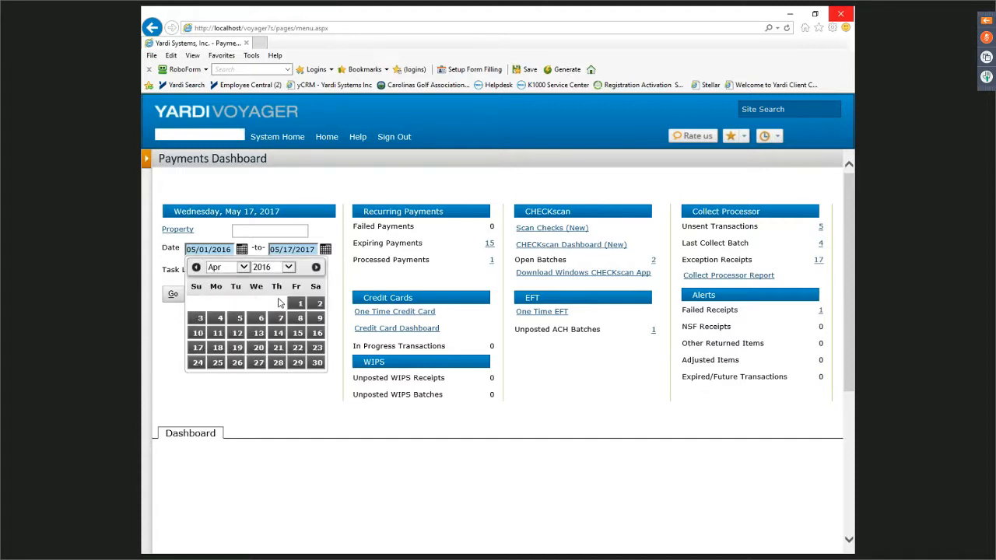
{"action": "left_click", "coordinate": [295, 304]}
{"action": "left_click", "coordinate": [242, 249]}
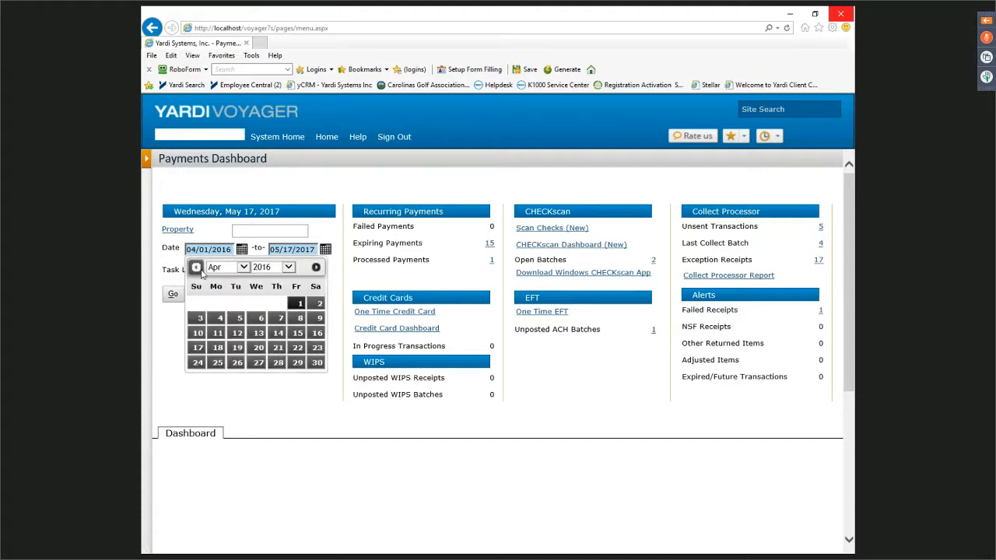
{"action": "left_click", "coordinate": [196, 267]}
{"action": "left_click", "coordinate": [196, 267]}
{"action": "left_click", "coordinate": [216, 302]}
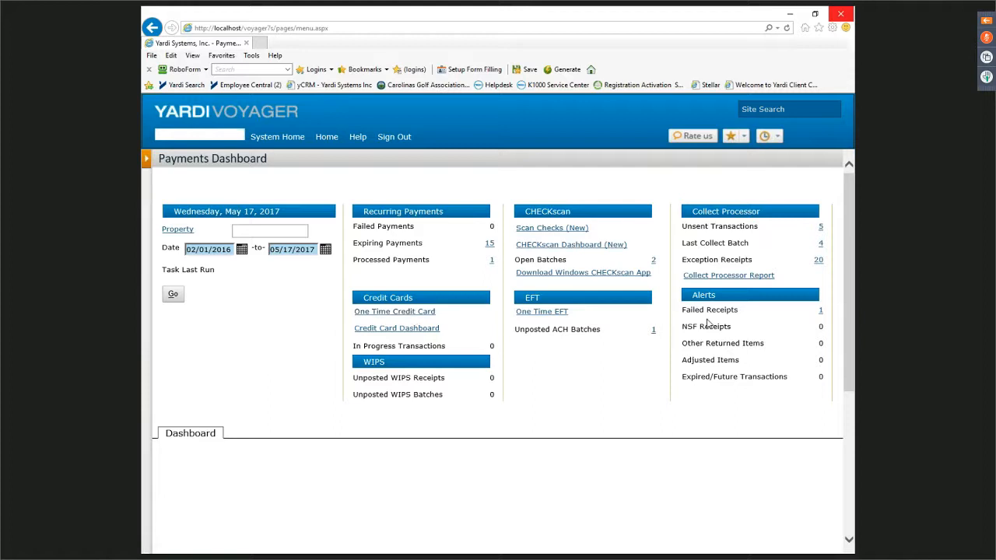
Review the unsent transactions and the last collect batch under Collect Processor, and highlight Exception Receipts
{"action": "left_click_drag", "start_coordinate": [767, 220], "coordinate": [701, 217]}
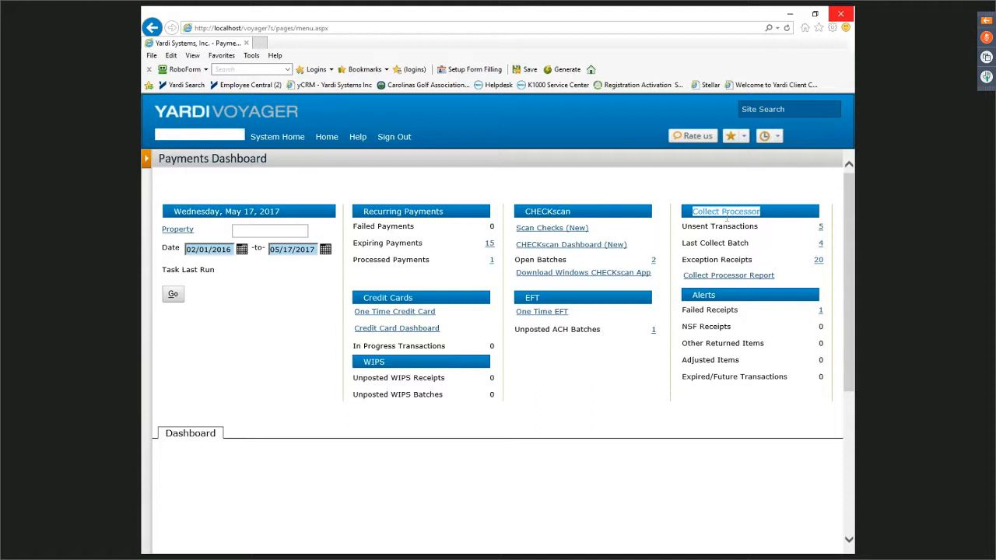
{"action": "left_click", "coordinate": [822, 227]}
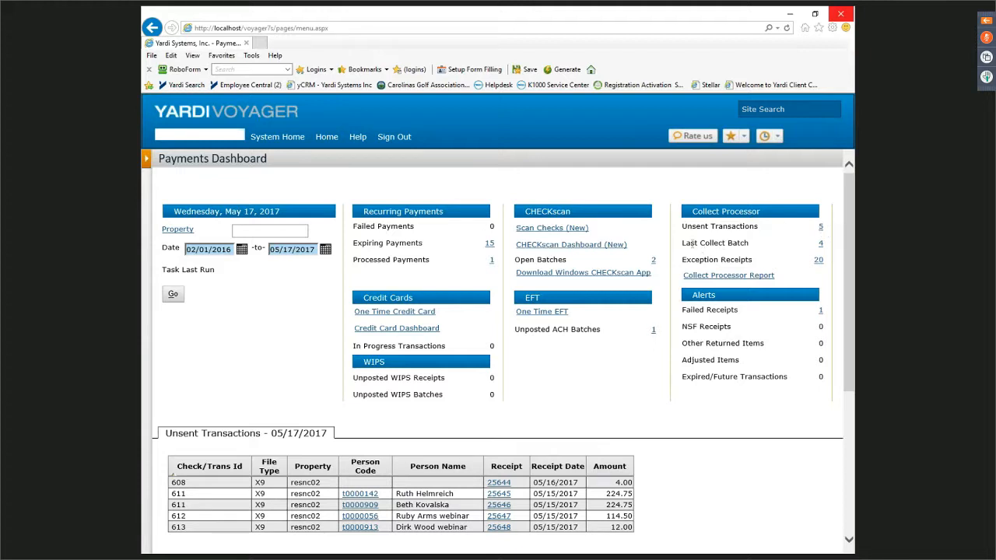
{"action": "left_click_drag", "start_coordinate": [683, 243], "coordinate": [728, 244]}
{"action": "left_click", "coordinate": [821, 243]}
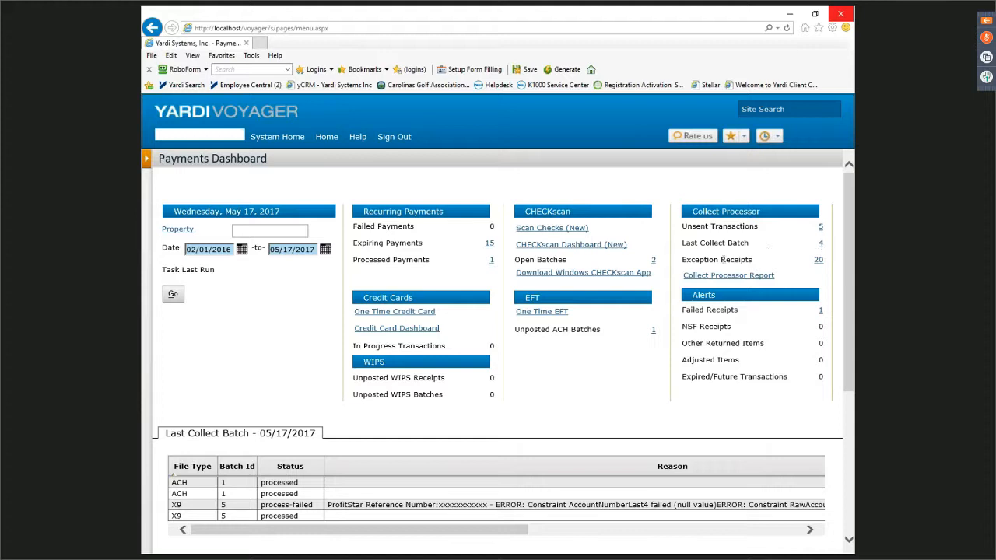
{"action": "left_click_drag", "start_coordinate": [752, 260], "coordinate": [700, 264]}
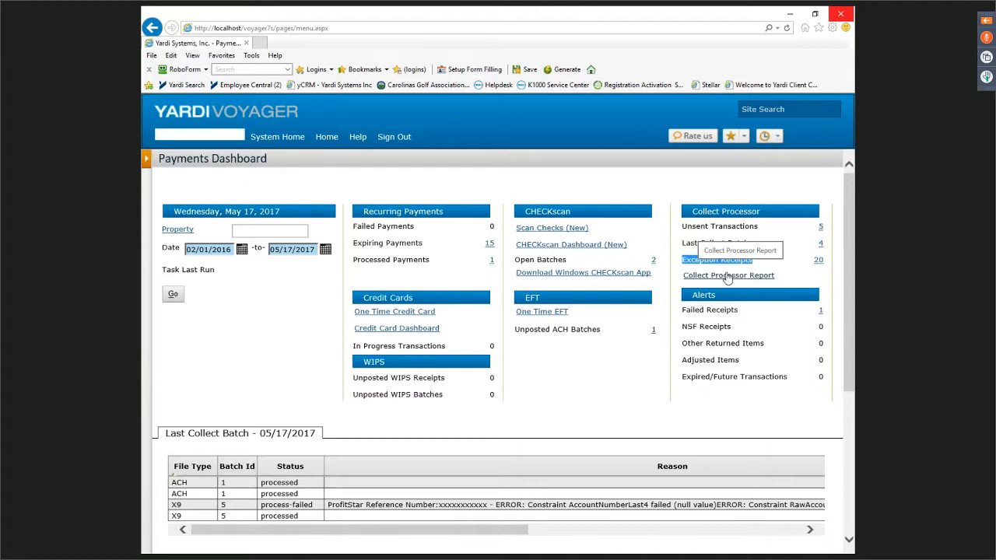
Open the Collect Processor Report and display it for property resnc02 with check status Not Sent
{"action": "left_click", "coordinate": [146, 159]}
{"action": "mouse_move", "coordinate": [183, 184]}
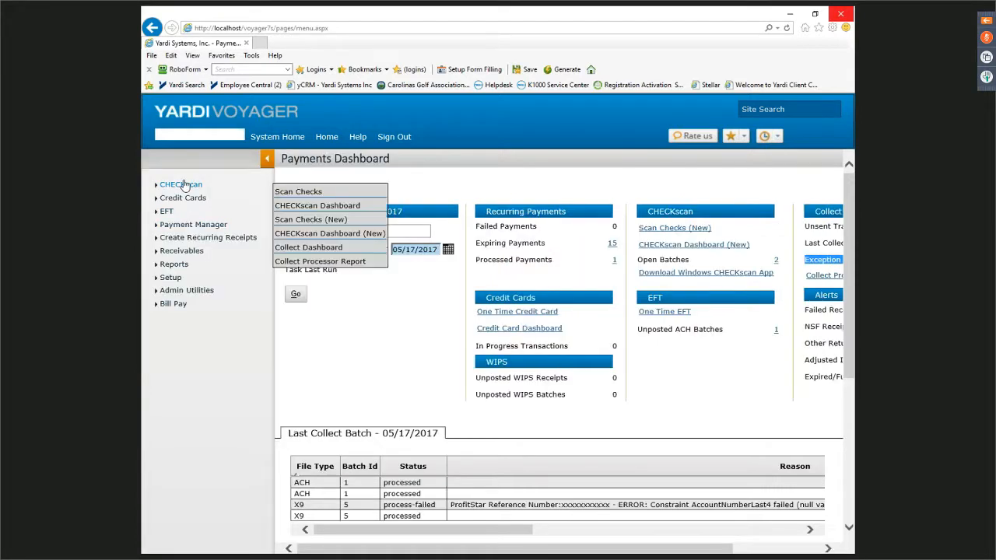
{"action": "left_click", "coordinate": [319, 261]}
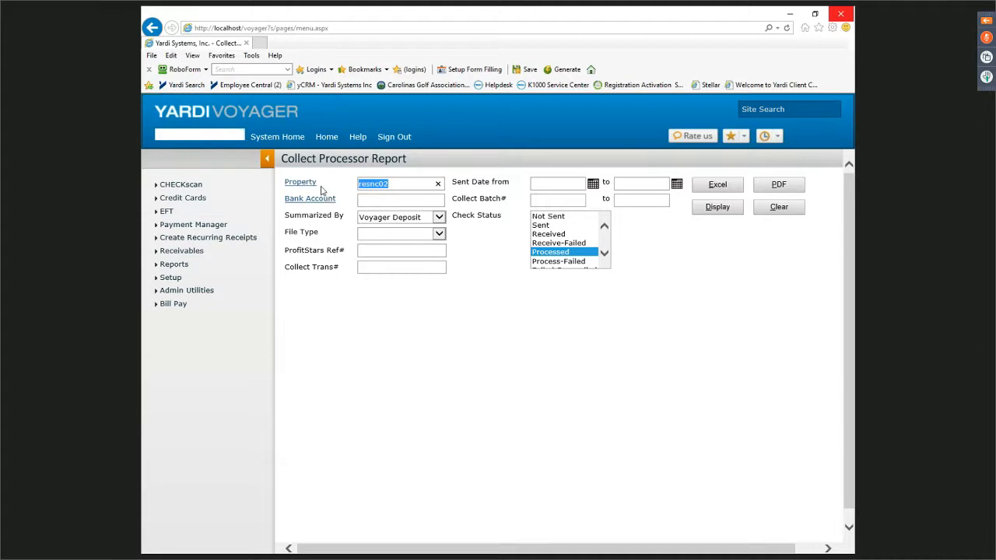
{"action": "left_click", "coordinate": [267, 158]}
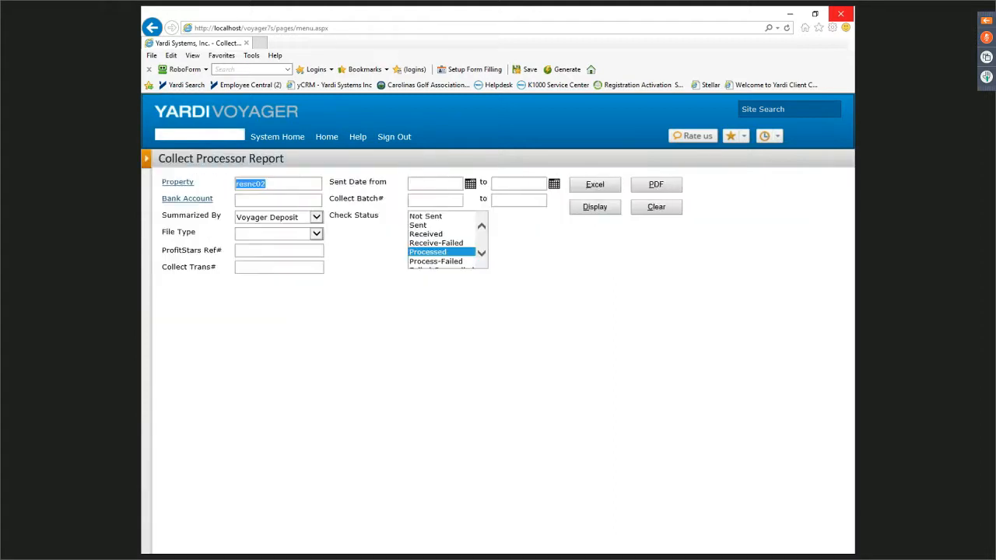
{"action": "left_click", "coordinate": [428, 216]}
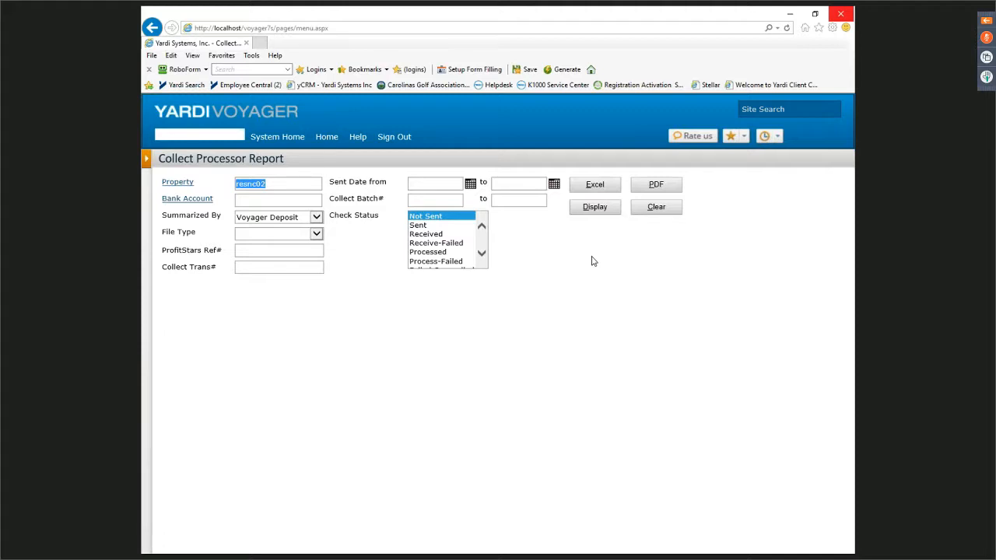
{"action": "left_click", "coordinate": [595, 207]}
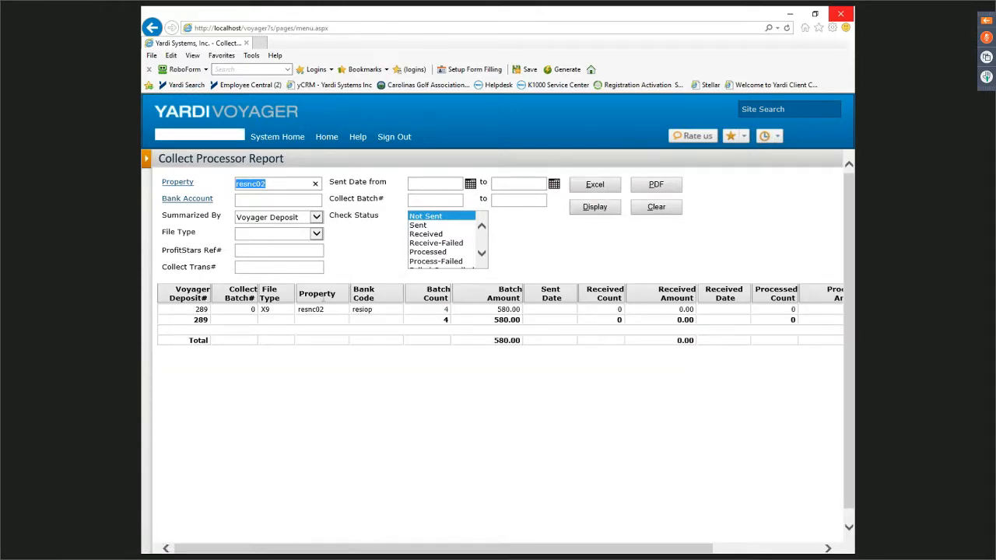
Review the unsent deposit's batch amount, collect batch number, and the received and processed columns of the report
{"action": "left_click_drag", "start_coordinate": [496, 309], "coordinate": [517, 319]}
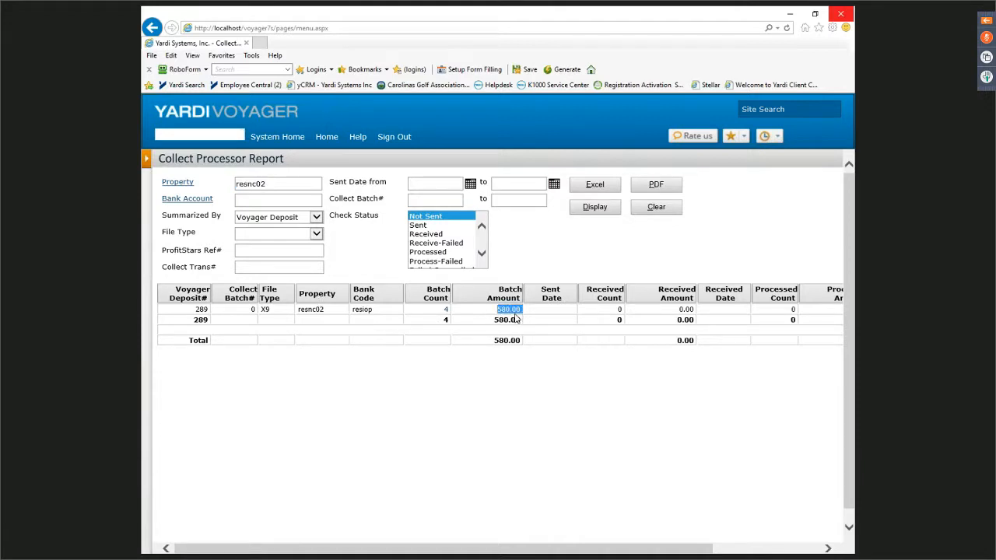
{"action": "double_click", "coordinate": [252, 310]}
{"action": "left_click_drag", "start_coordinate": [455, 551], "coordinate": [567, 549]}
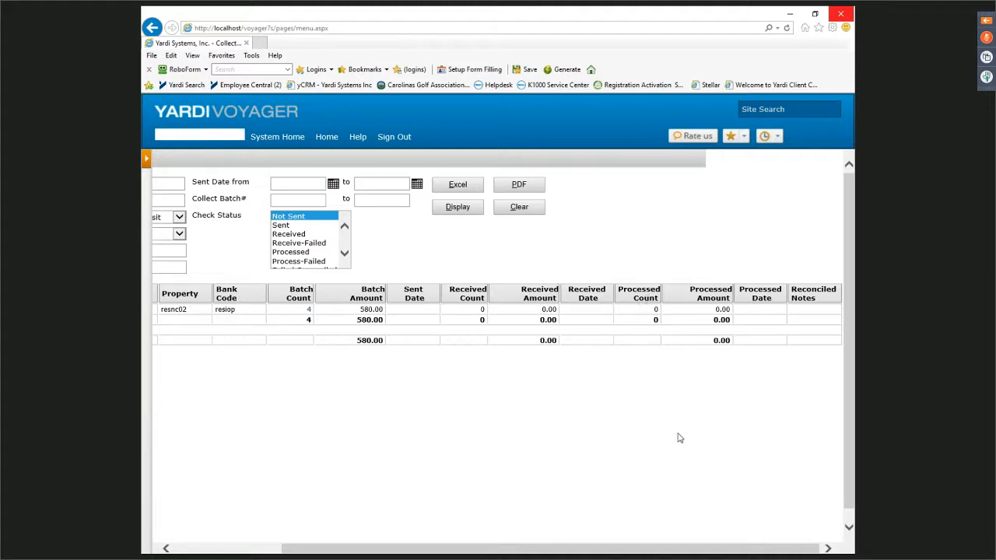
{"action": "left_click_drag", "start_coordinate": [693, 549], "coordinate": [585, 548]}
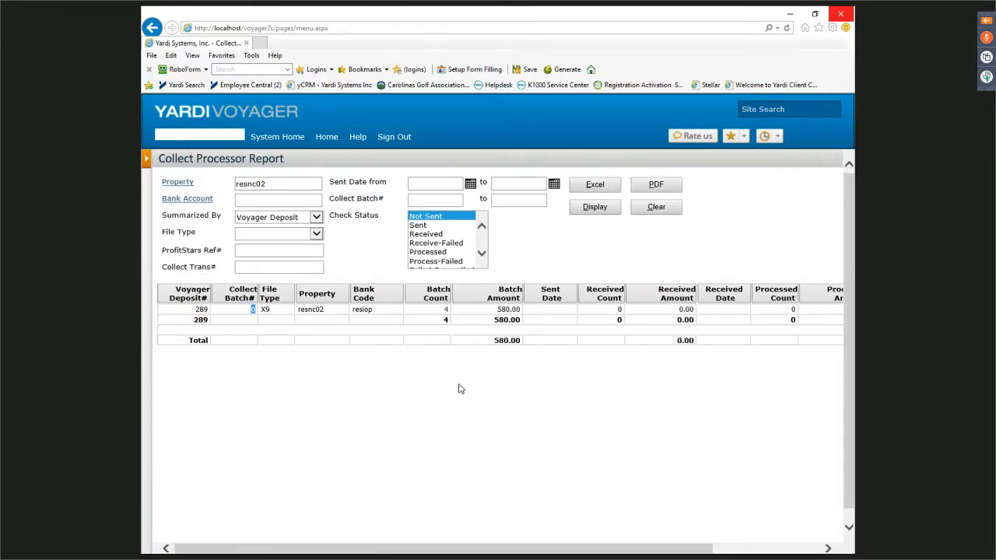
Drill into the unsent deposit's batch count, maximize the detail window, and check the Collect Status of its receipts
{"action": "left_click", "coordinate": [450, 312]}
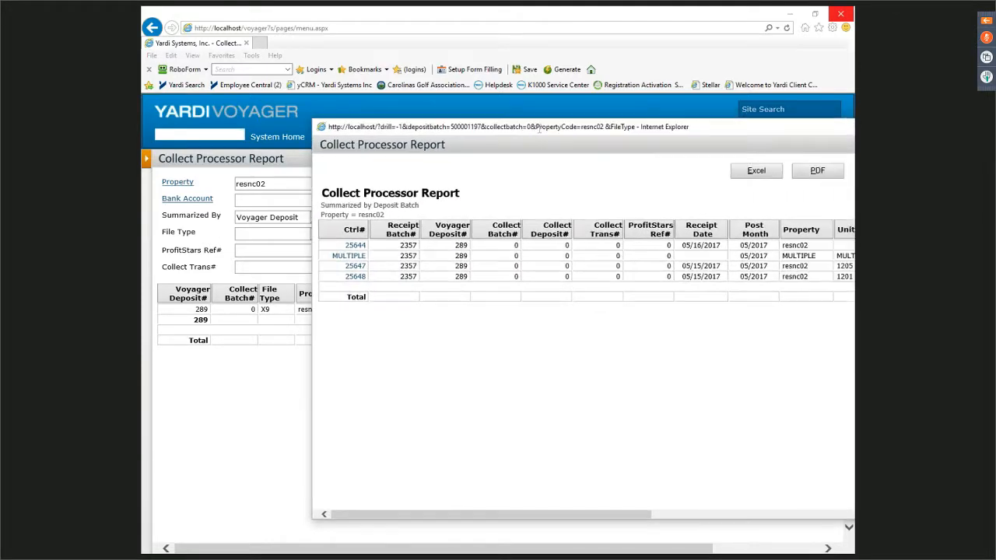
{"action": "double_click", "coordinate": [539, 130]}
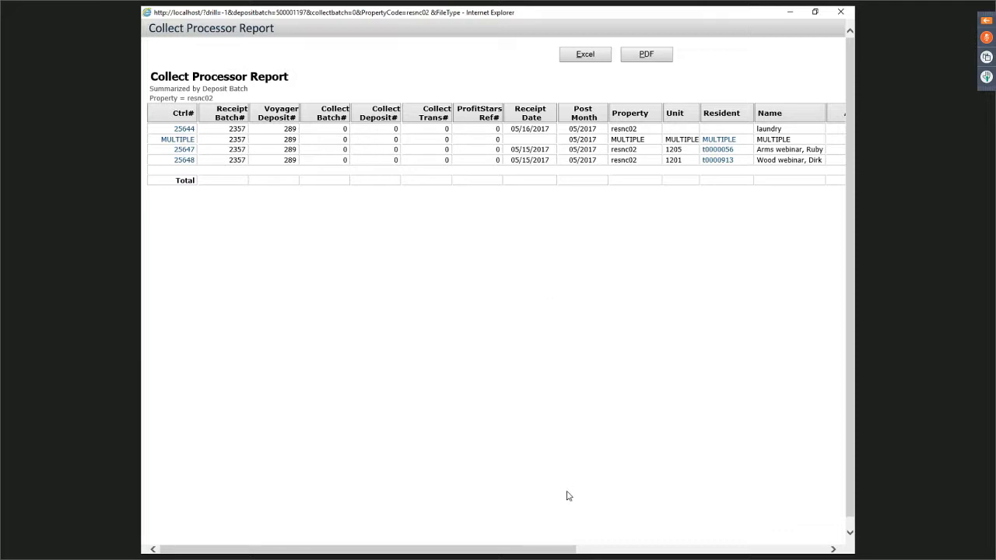
{"action": "left_click_drag", "start_coordinate": [560, 550], "coordinate": [743, 551]}
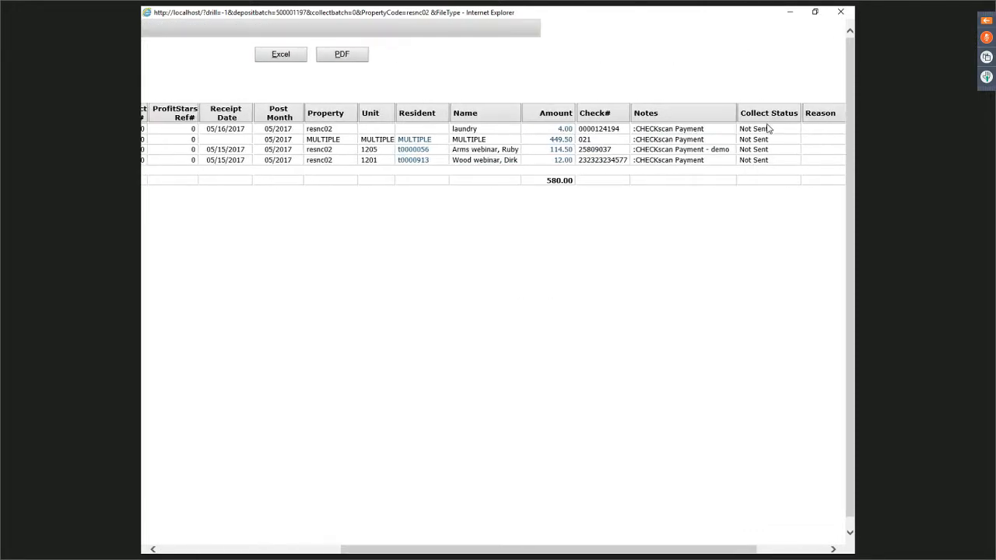
{"action": "left_click_drag", "start_coordinate": [770, 129], "coordinate": [741, 134]}
{"action": "left_click_drag", "start_coordinate": [565, 551], "coordinate": [377, 551]}
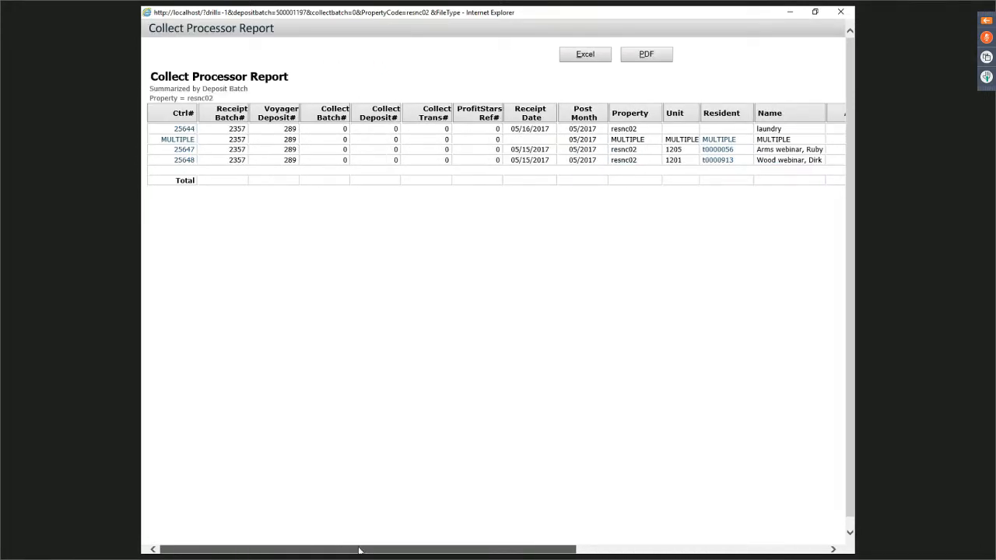
Open the $12.00 receipt for unit 1201 and try to reverse it with the note "na"
{"action": "left_click", "coordinate": [189, 162]}
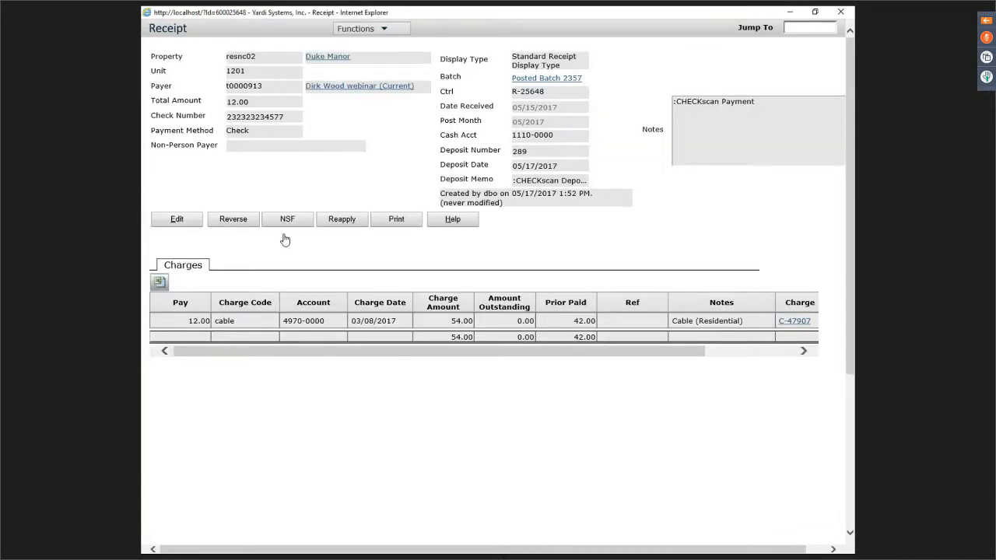
{"action": "left_click", "coordinate": [241, 221]}
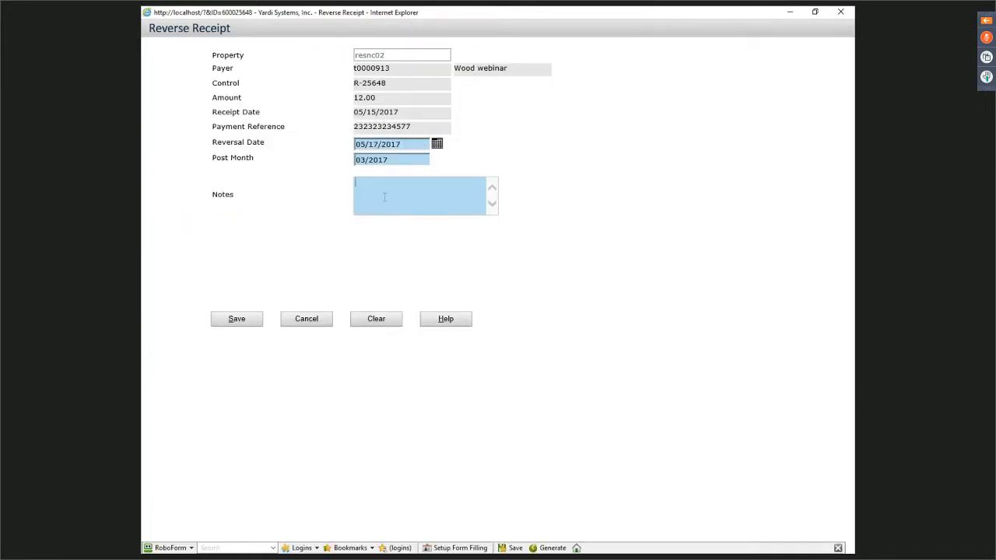
{"action": "type", "text": "na"}
{"action": "left_click", "coordinate": [237, 319]}
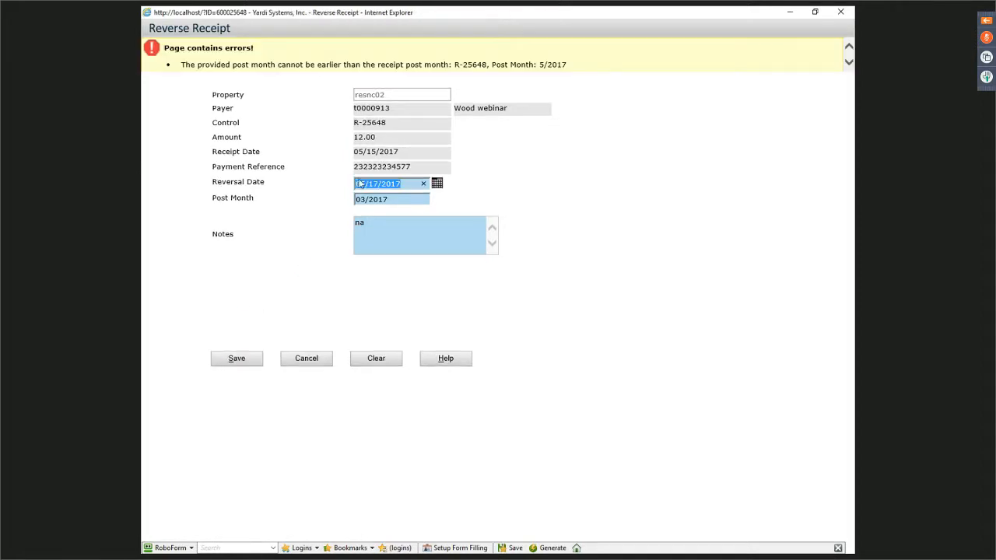
Set the reversal's post month to 5/2017, save and confirm the reversal, and close the receipt window
{"action": "left_click", "coordinate": [405, 200]}
{"action": "type", "text": "5/2017"}
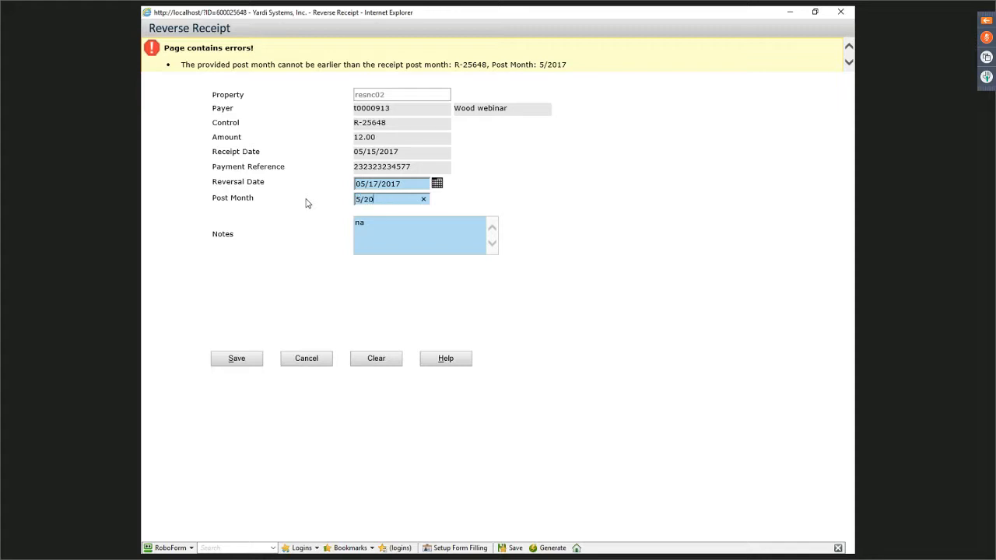
{"action": "left_click", "coordinate": [257, 357]}
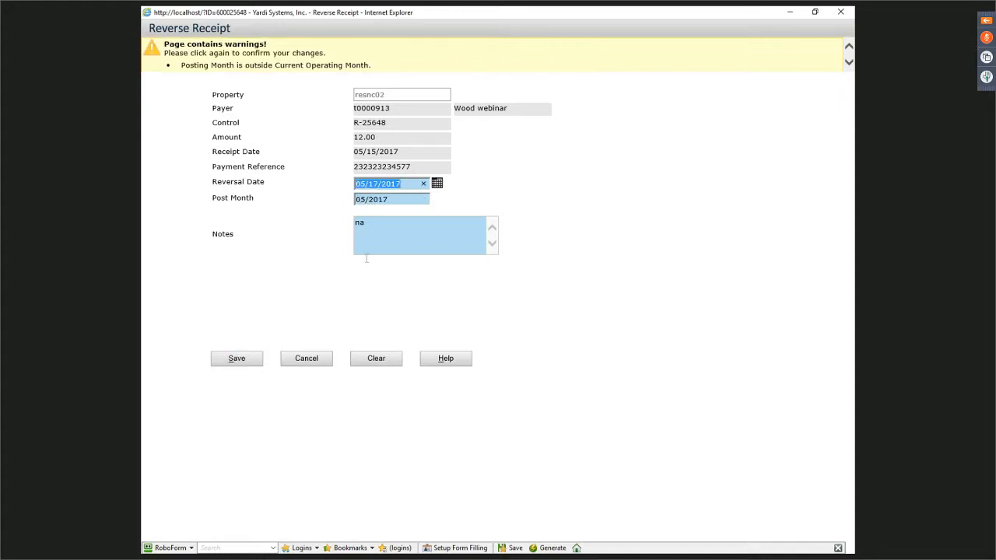
{"action": "left_click", "coordinate": [239, 362]}
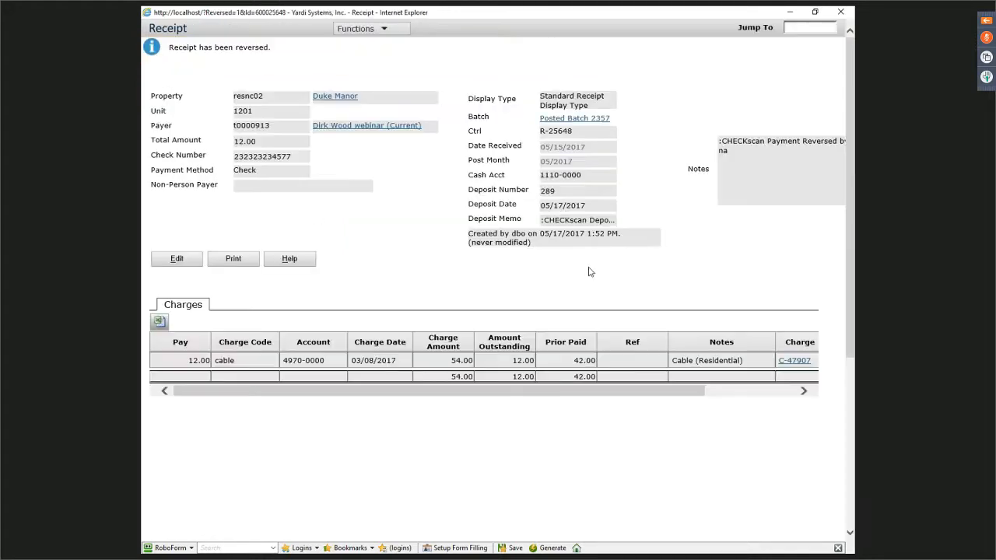
{"action": "left_click_drag", "start_coordinate": [294, 48], "coordinate": [166, 47]}
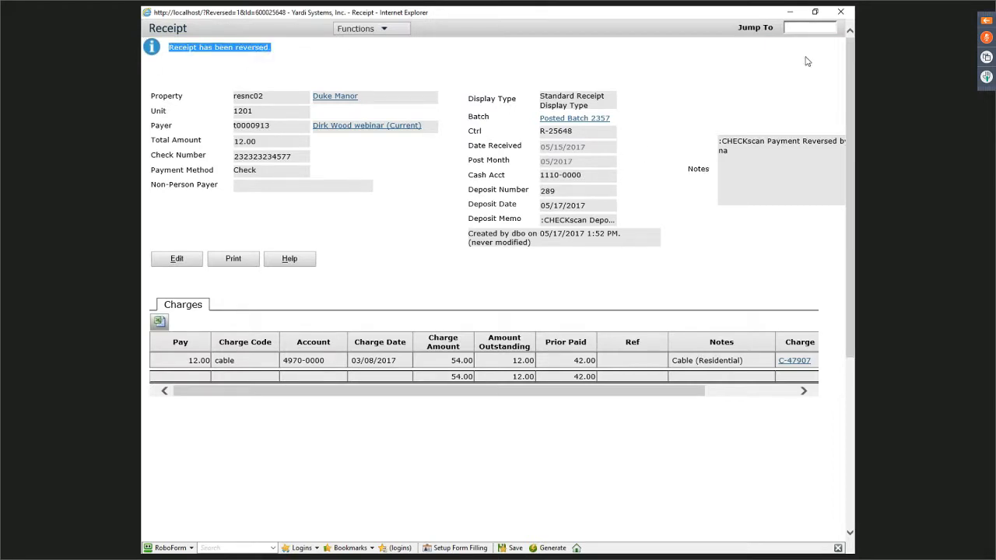
{"action": "left_click", "coordinate": [839, 13]}
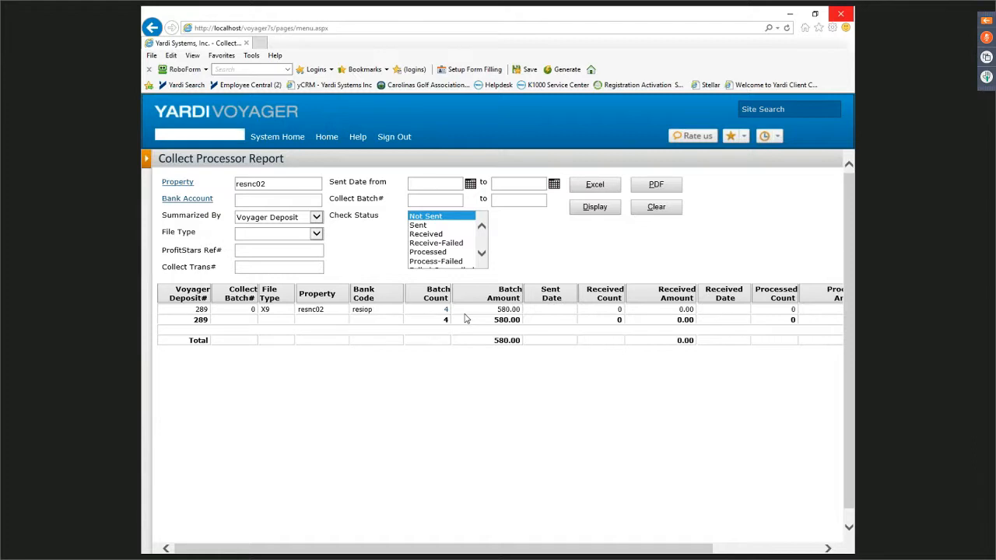
Redisplay the Not Sent report, minimize its window, and switch to the Collect Processor Report window showing Process-Failed deposits
{"action": "left_click", "coordinate": [591, 213]}
{"action": "left_click", "coordinate": [790, 17]}
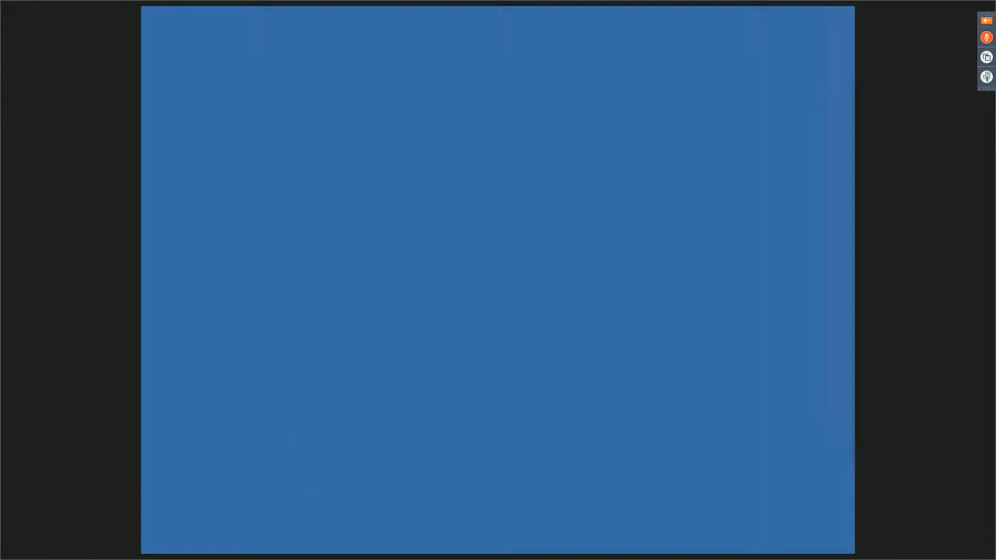
{"action": "mouse_move", "coordinate": [263, 553]}
{"action": "left_click", "coordinate": [299, 515]}
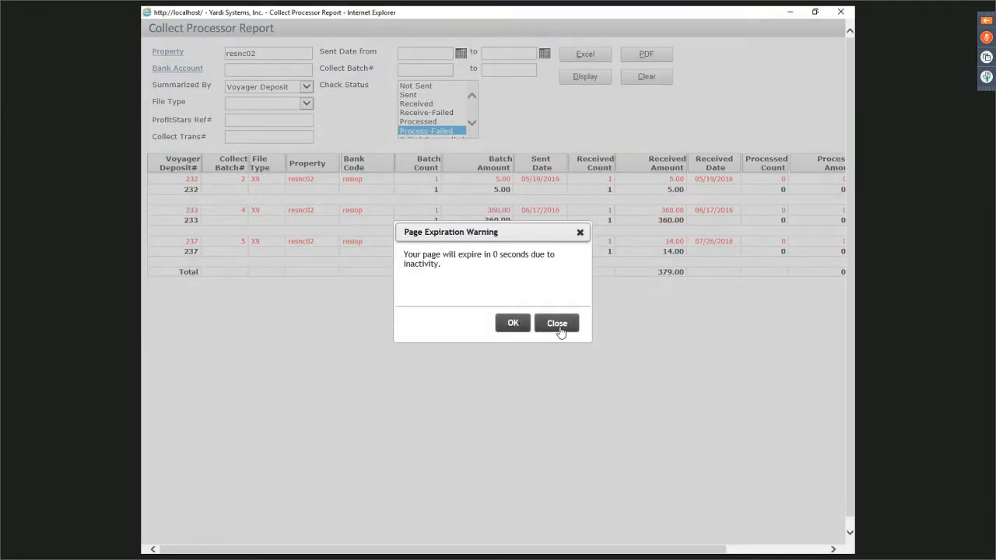
Dismiss the page expiration warning, close the Process-Failed report window, and return to the Payments Dashboard
{"action": "left_click", "coordinate": [558, 328]}
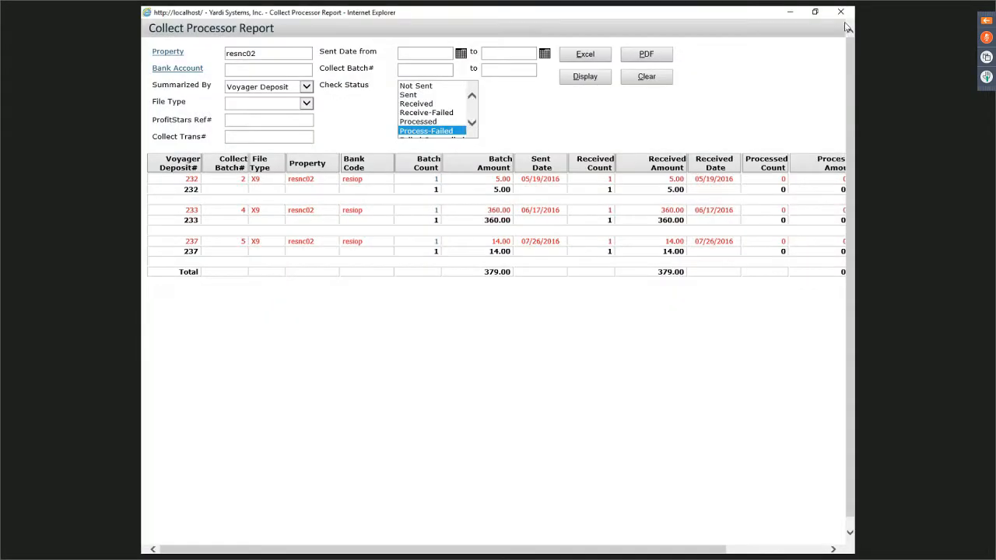
{"action": "left_click", "coordinate": [840, 11]}
{"action": "left_click", "coordinate": [321, 508]}
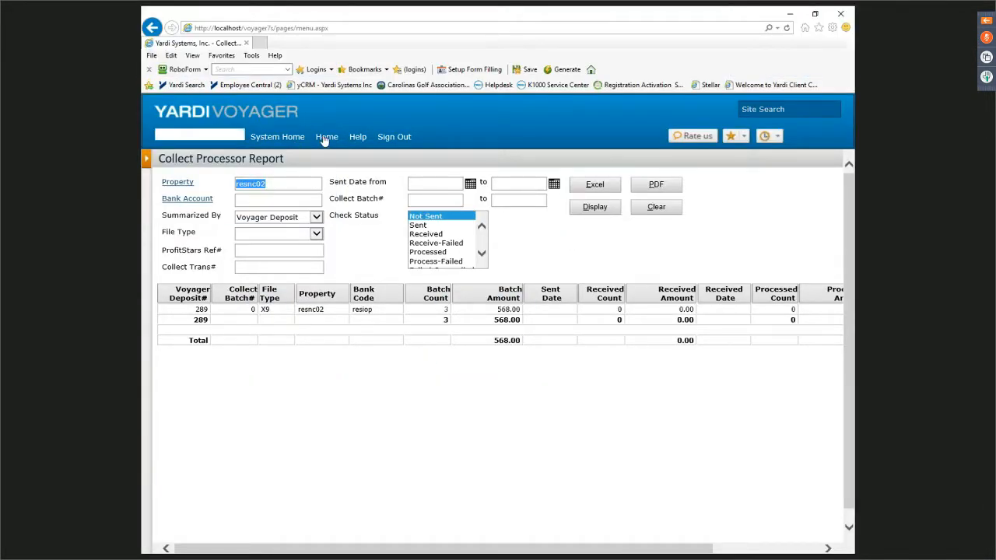
{"action": "left_click", "coordinate": [326, 139]}
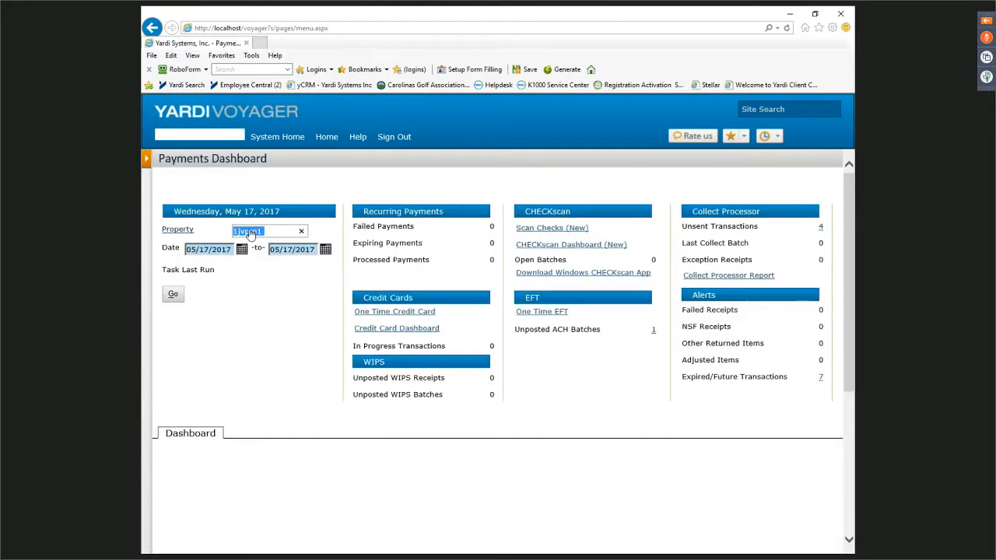
Clear the Payments Dashboard's property filter, refresh the counts, and list the Exception Receipts
{"action": "key", "text": "Delete"}
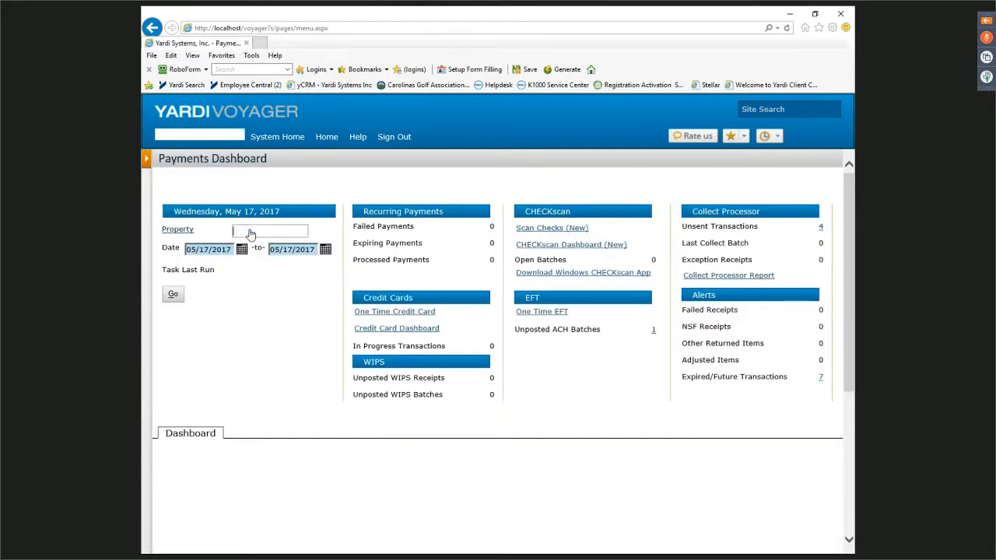
{"action": "left_click", "coordinate": [175, 296]}
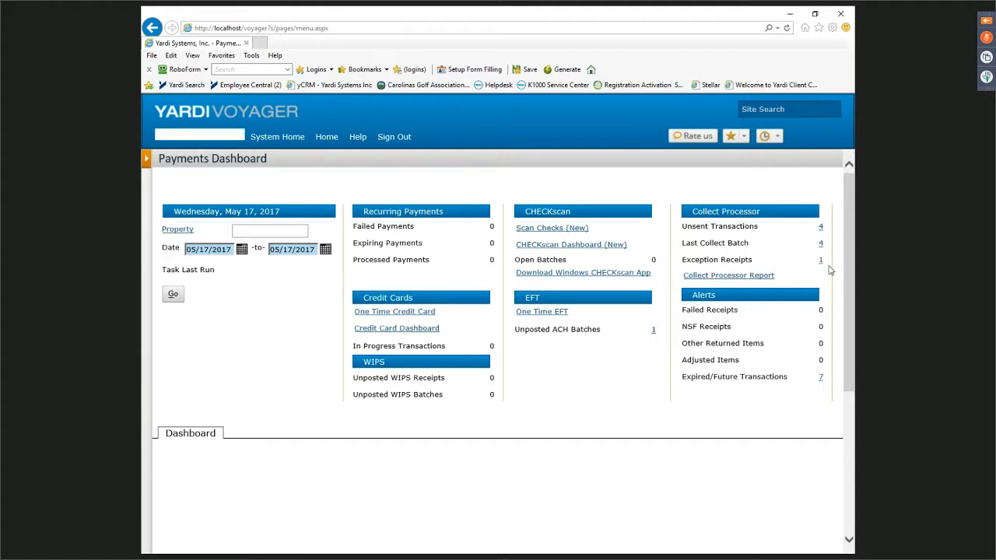
{"action": "left_click", "coordinate": [820, 261]}
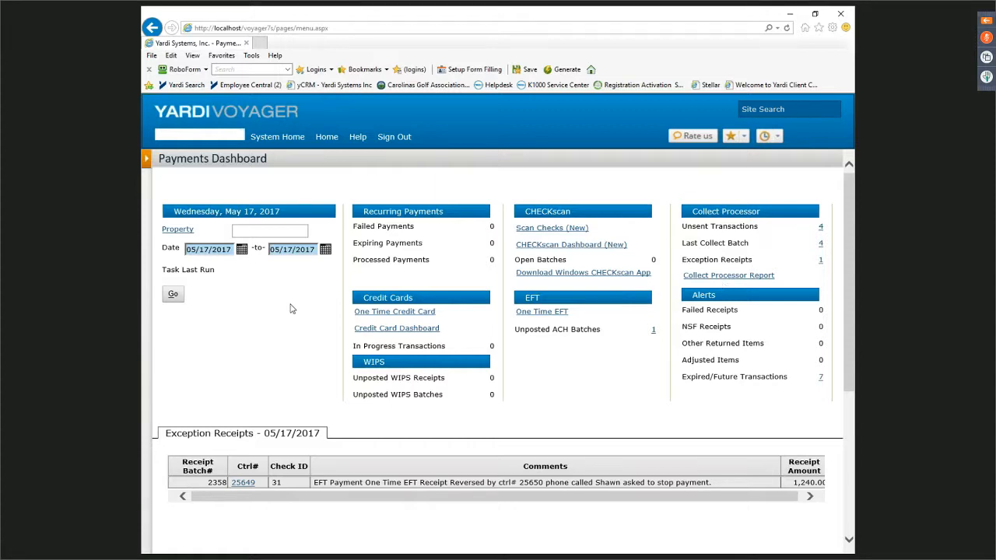
Set the dashboard's start date to 05/01/2017, list the Exception Receipts, and check the reversed CHECKscan receipt's comment and control number
{"action": "left_click", "coordinate": [242, 250]}
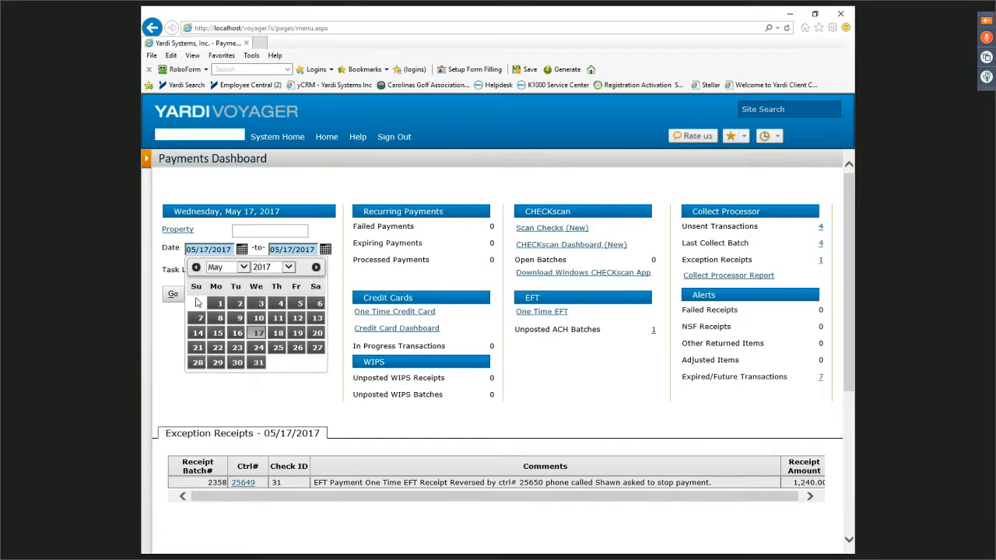
{"action": "left_click", "coordinate": [219, 303]}
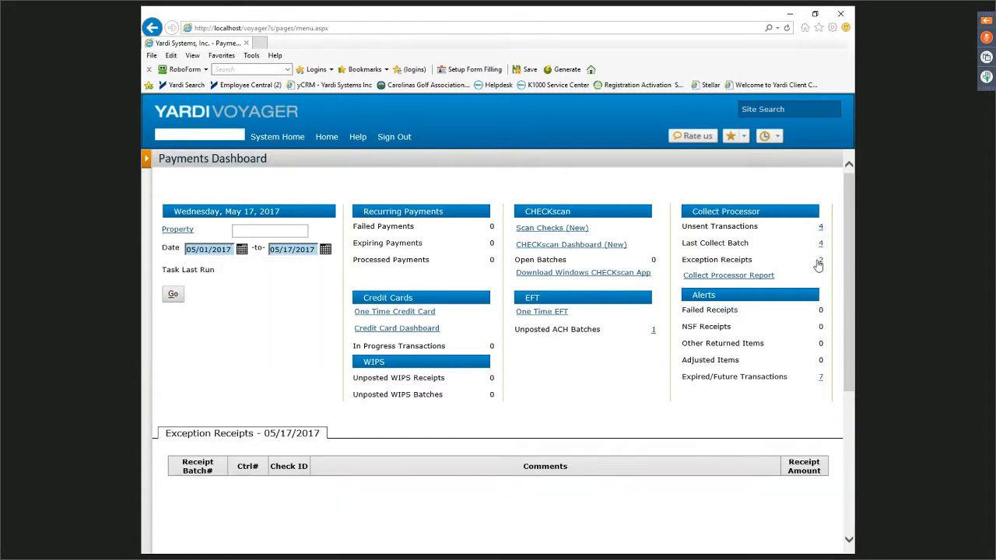
{"action": "left_click", "coordinate": [820, 261]}
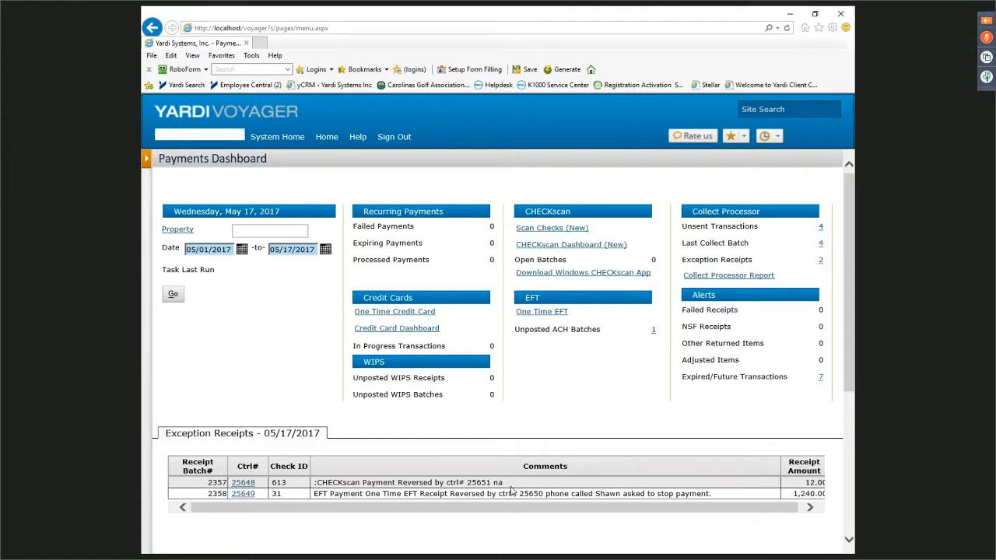
{"action": "left_click_drag", "start_coordinate": [512, 490], "coordinate": [300, 483]}
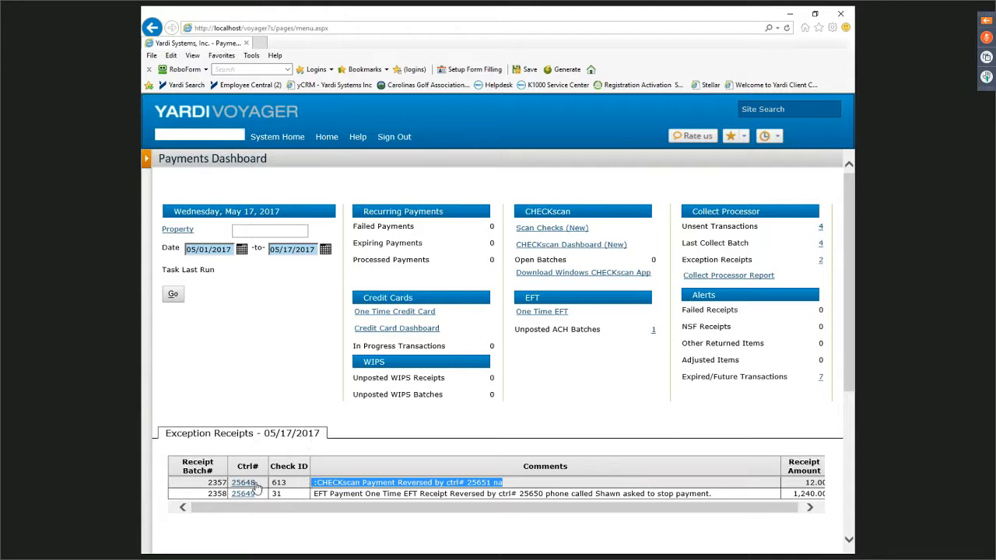
{"action": "left_click_drag", "start_coordinate": [262, 486], "coordinate": [233, 484]}
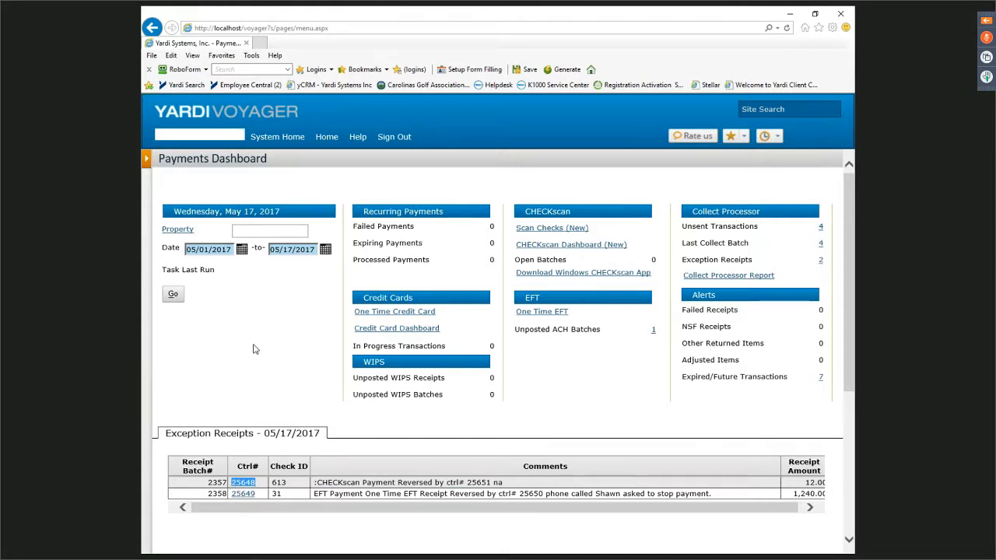
Open the CHECKscan Dashboard in a maximized window and search by Details for receipt control number 25648
{"action": "left_click", "coordinate": [549, 248]}
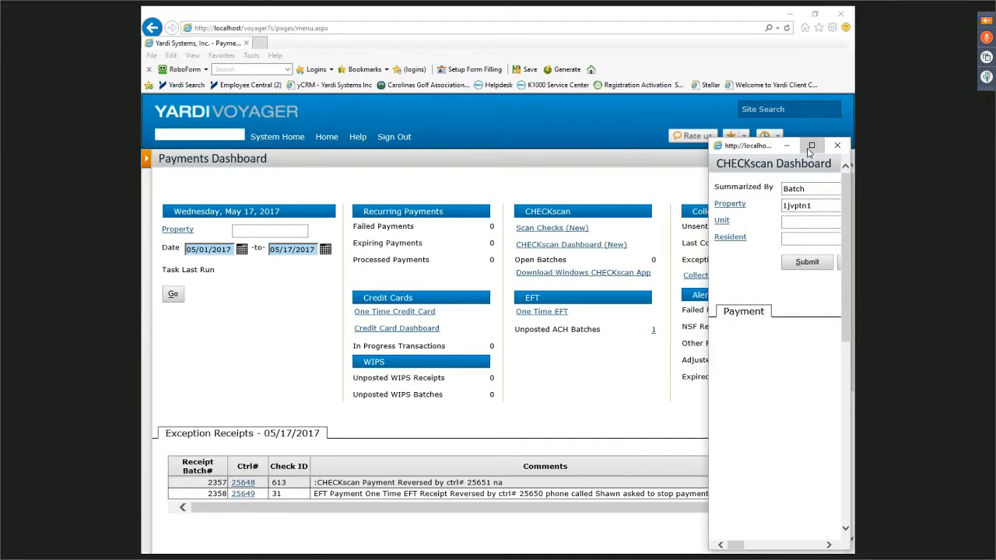
{"action": "left_click", "coordinate": [811, 146]}
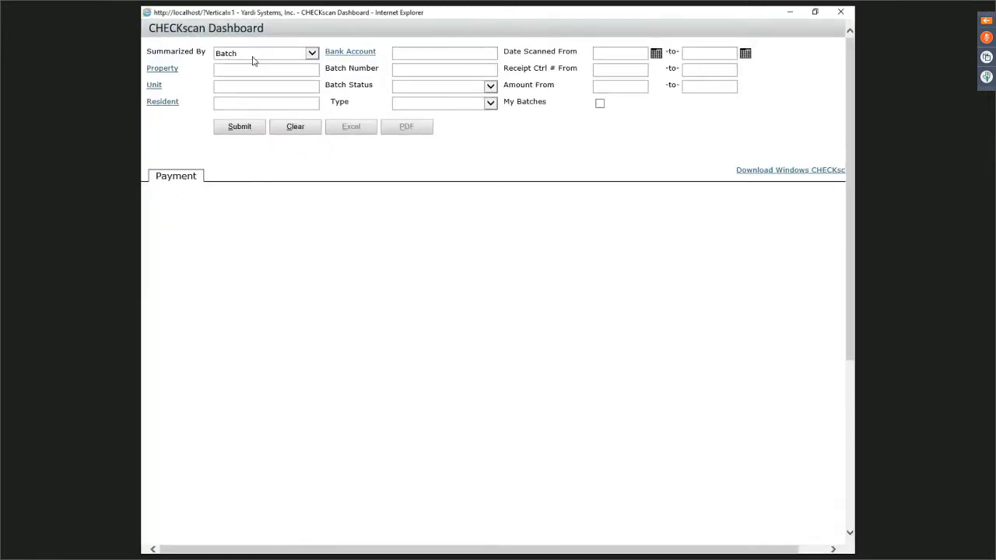
{"action": "left_click", "coordinate": [253, 56]}
{"action": "left_click", "coordinate": [240, 65]}
{"action": "left_click", "coordinate": [607, 69]}
{"action": "type", "text": "25648"}
{"action": "left_click", "coordinate": [253, 134]}
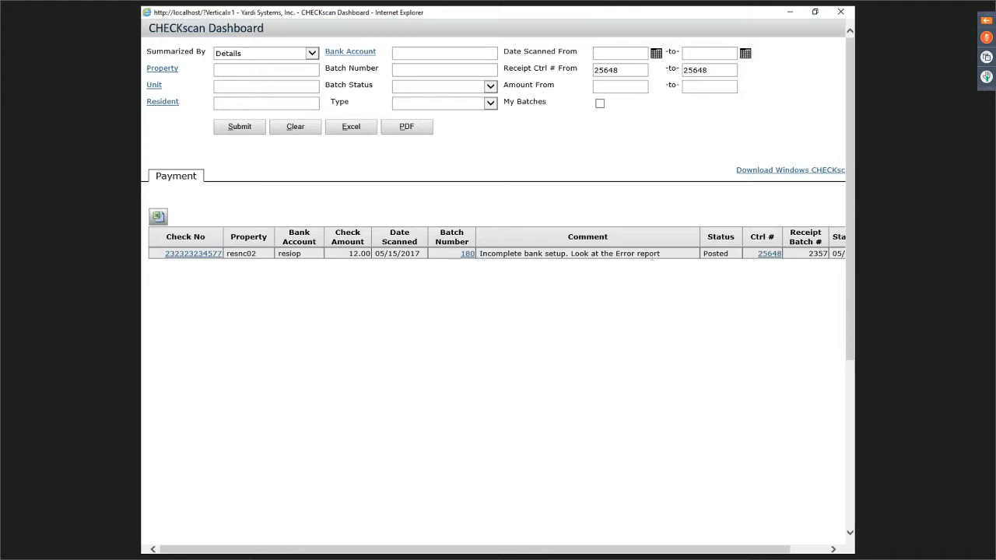
Review the $12.00 payment's comment, open its batch 180 in CHECKscan, and maximize the window
{"action": "left_click_drag", "start_coordinate": [661, 255], "coordinate": [495, 270]}
{"action": "left_click", "coordinate": [465, 257]}
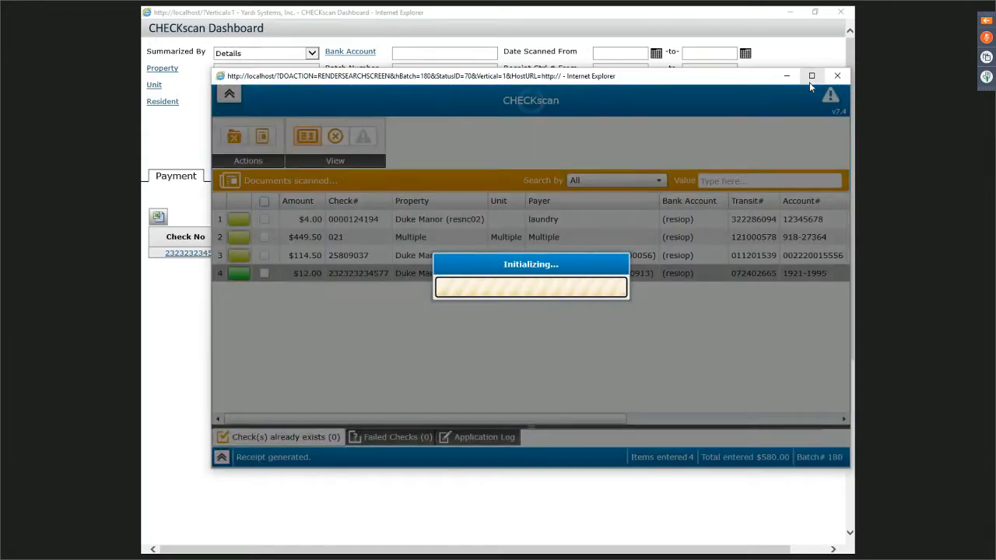
{"action": "left_click", "coordinate": [811, 77]}
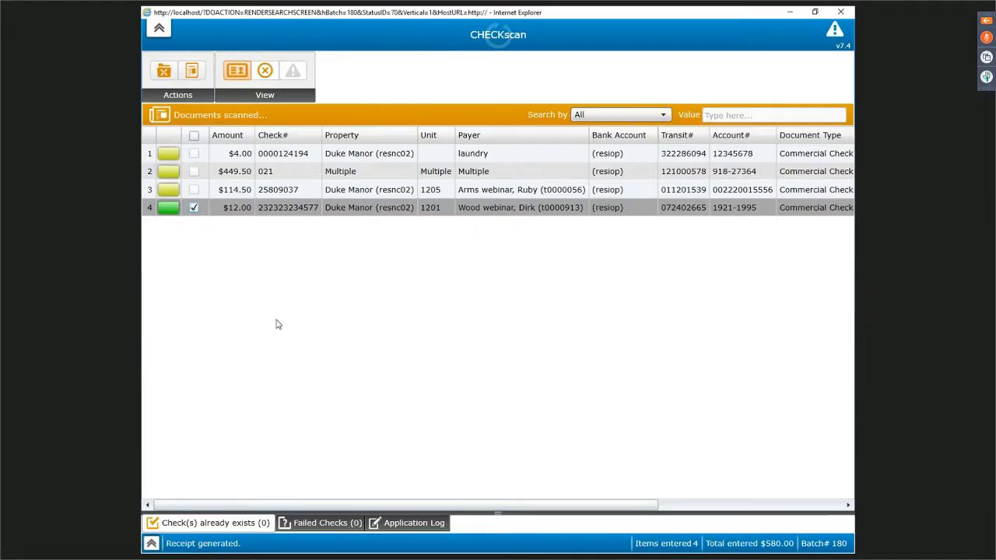
Delete all checks without receipts from batch 180 to remove the reversed $12.00 check, and close both CHECKscan windows
{"action": "left_click", "coordinate": [163, 75]}
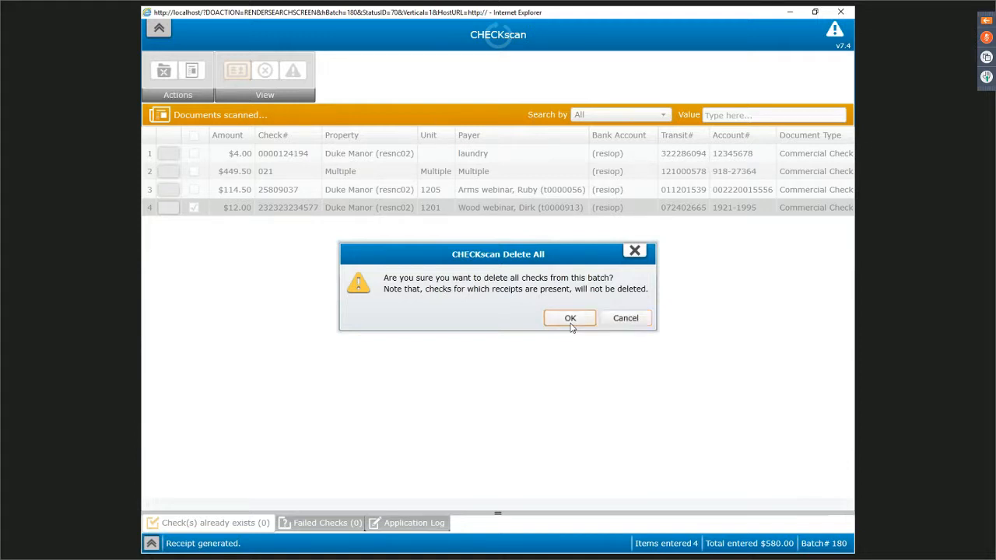
{"action": "left_click", "coordinate": [570, 319]}
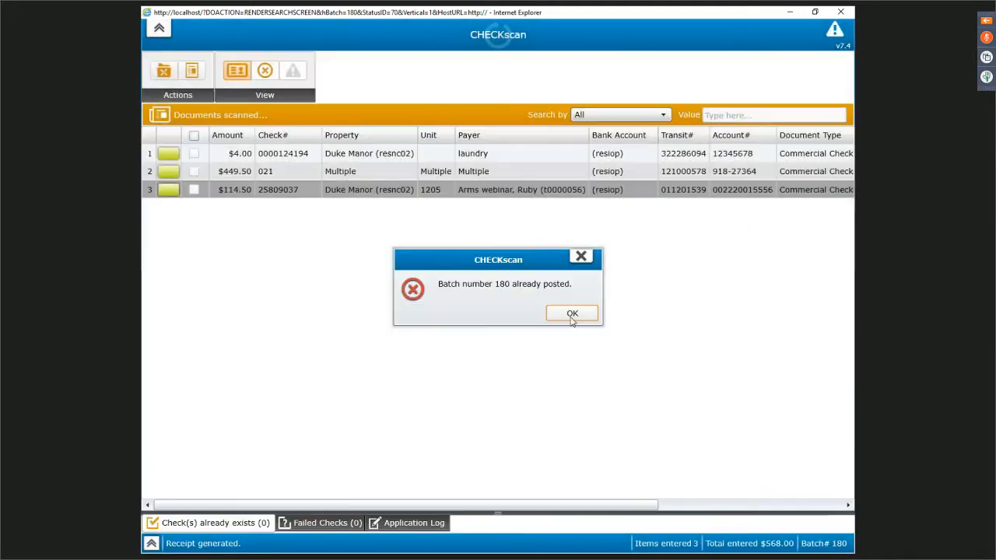
{"action": "left_click", "coordinate": [572, 315]}
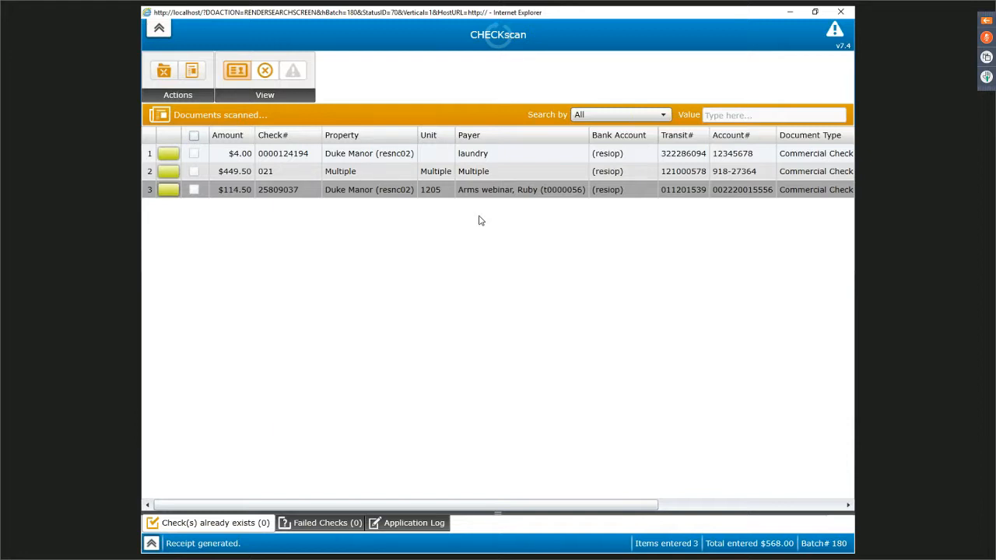
{"action": "left_click", "coordinate": [841, 12]}
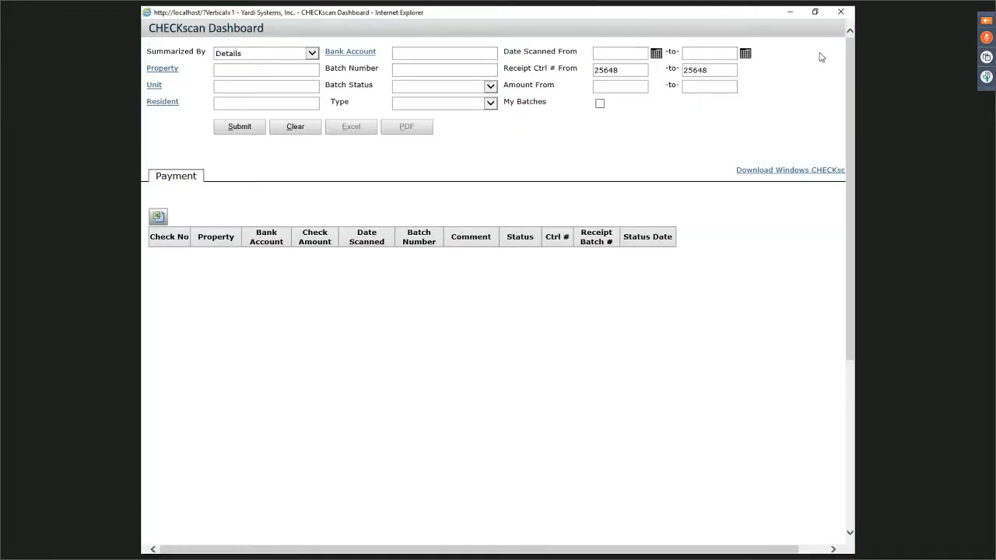
{"action": "left_click", "coordinate": [841, 12]}
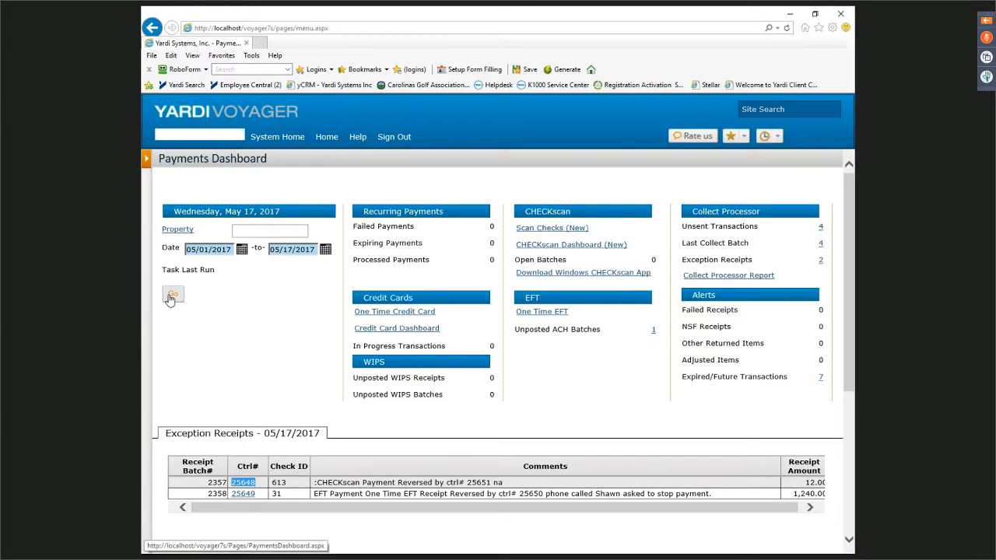
Refresh the dashboard, list the Exception Receipts again, and review the reversed EFT receipt's comment and the Failed Receipts alert
{"action": "left_click", "coordinate": [172, 296]}
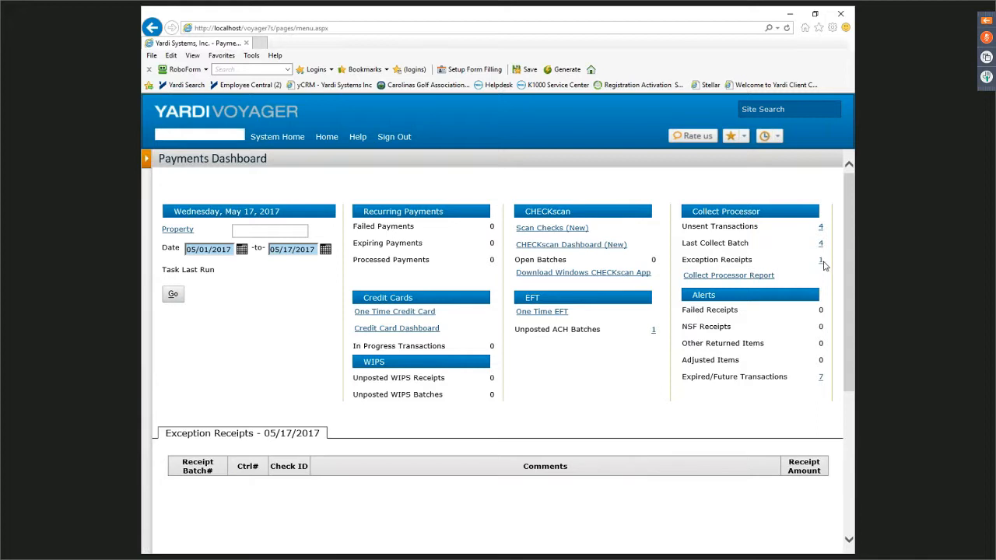
{"action": "left_click", "coordinate": [821, 261]}
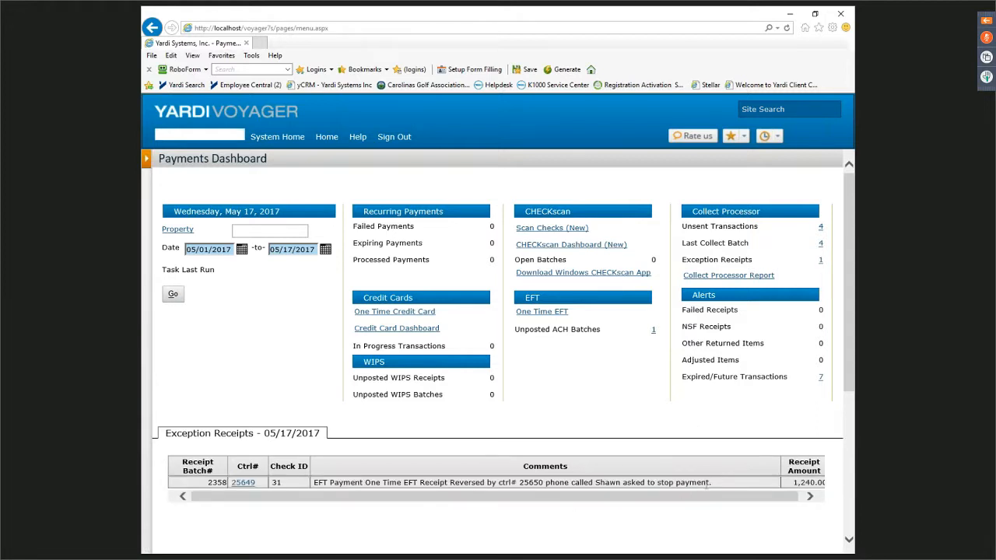
{"action": "left_click_drag", "start_coordinate": [710, 484], "coordinate": [333, 495]}
{"action": "triple_click", "coordinate": [743, 262]}
{"action": "left_click_drag", "start_coordinate": [738, 310], "coordinate": [698, 316]}
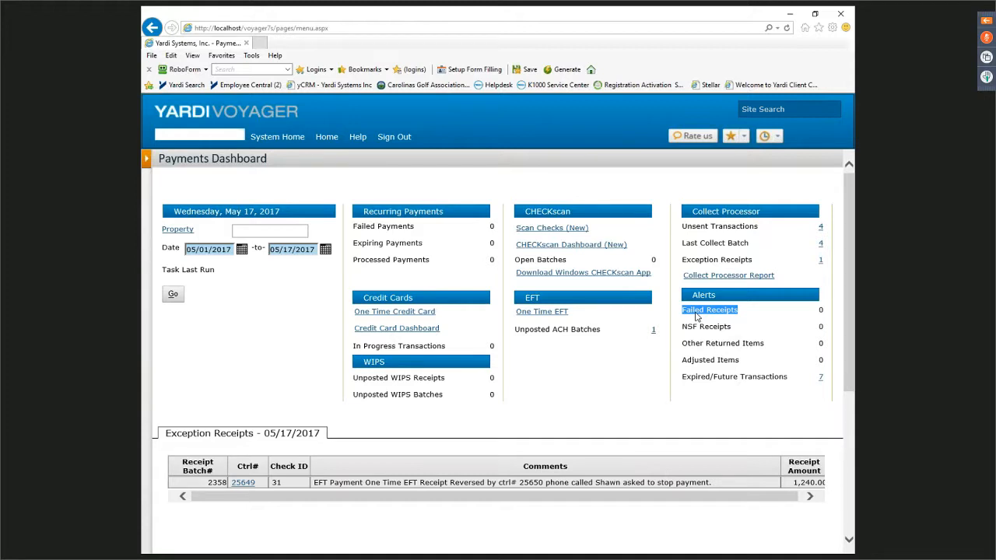
Set the Payments Dashboard's start date to 02/01/2016 and refresh the counts
{"action": "left_click", "coordinate": [241, 251]}
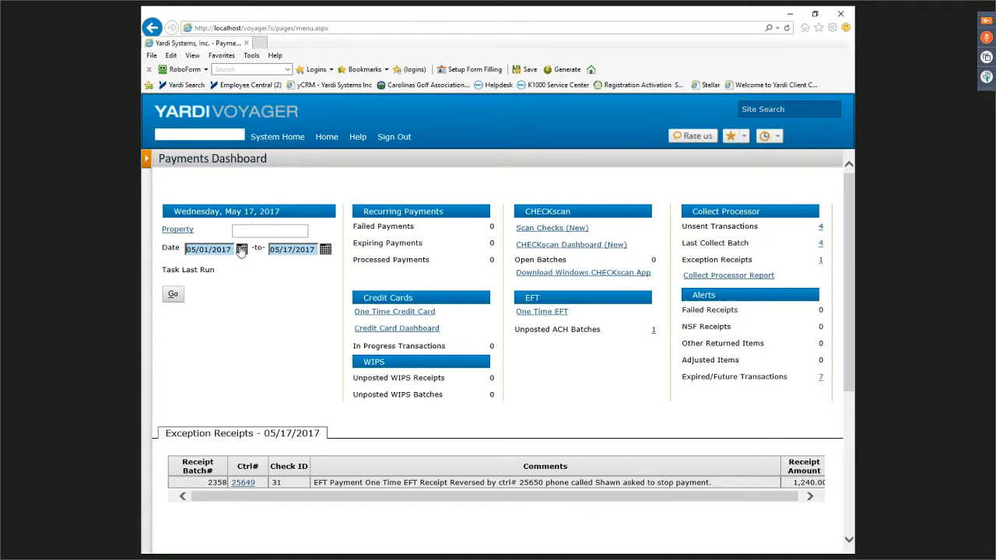
{"action": "left_click", "coordinate": [288, 267]}
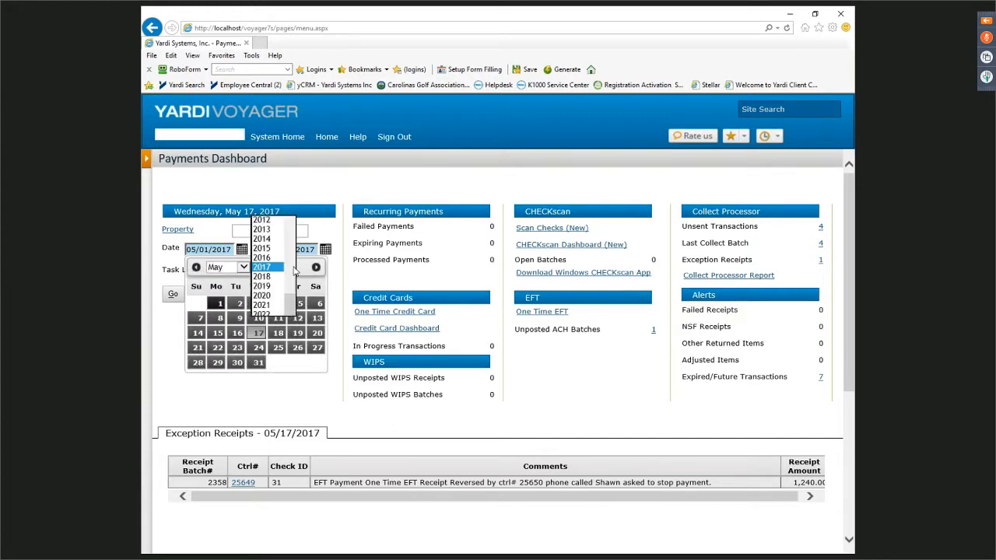
{"action": "left_click", "coordinate": [262, 258]}
{"action": "left_click", "coordinate": [195, 267]}
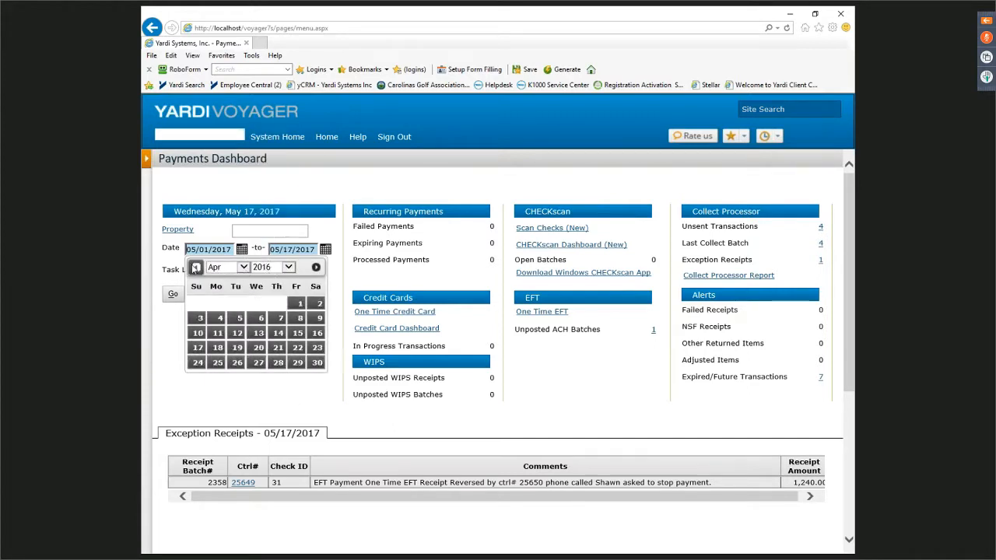
{"action": "left_click", "coordinate": [195, 267]}
{"action": "left_click", "coordinate": [195, 267]}
{"action": "left_click", "coordinate": [218, 303]}
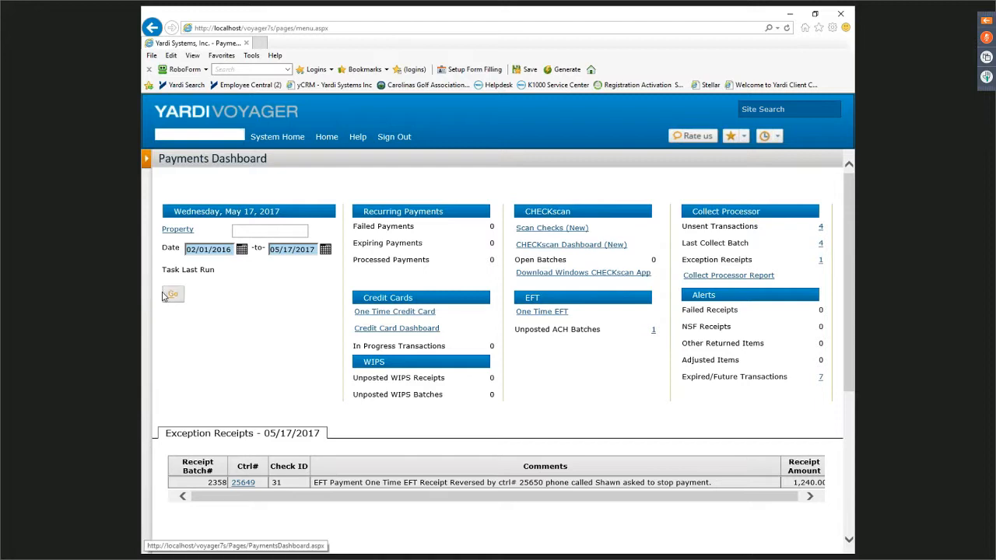
{"action": "left_click", "coordinate": [172, 295]}
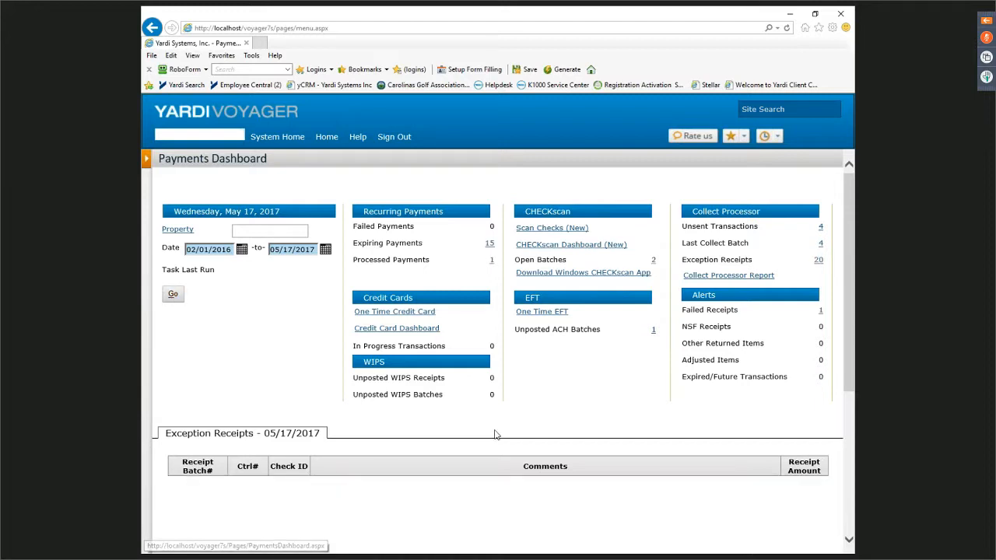
List the Failed Receipts under Alerts and read the failure reason of the process-failed receipt
{"action": "left_click", "coordinate": [821, 311]}
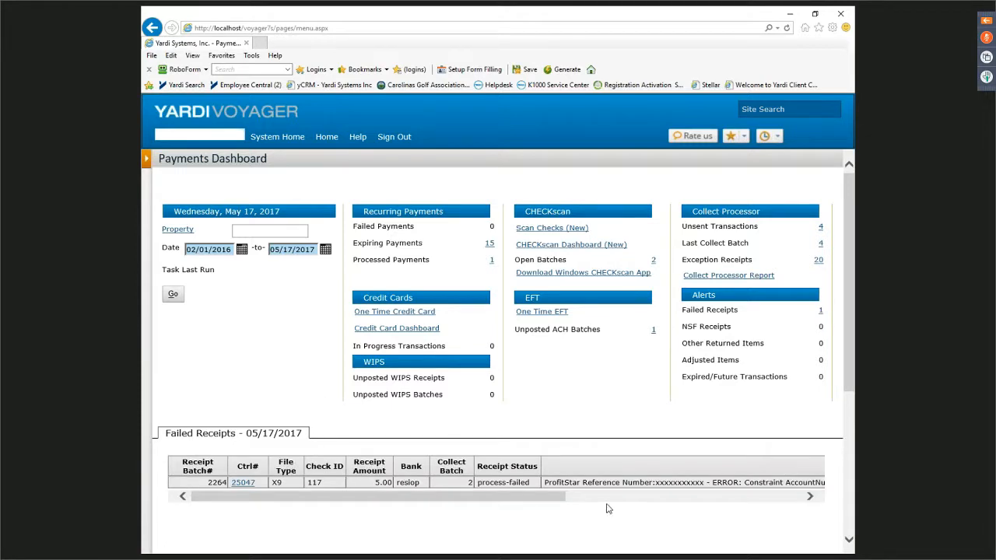
{"action": "left_click_drag", "start_coordinate": [488, 502], "coordinate": [605, 499]}
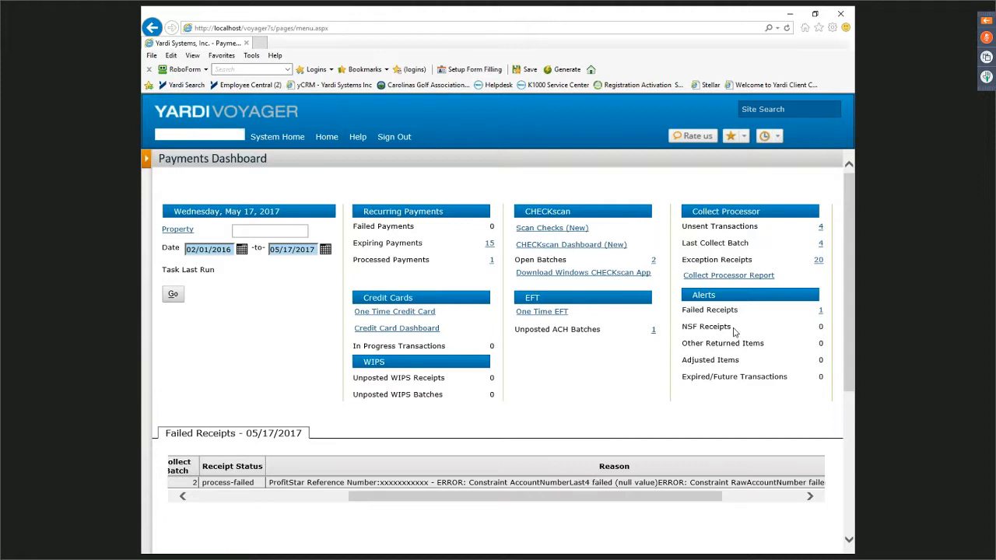
{"action": "scroll", "coordinate": [693, 408], "scroll_direction": "down", "scroll_amount": 1}
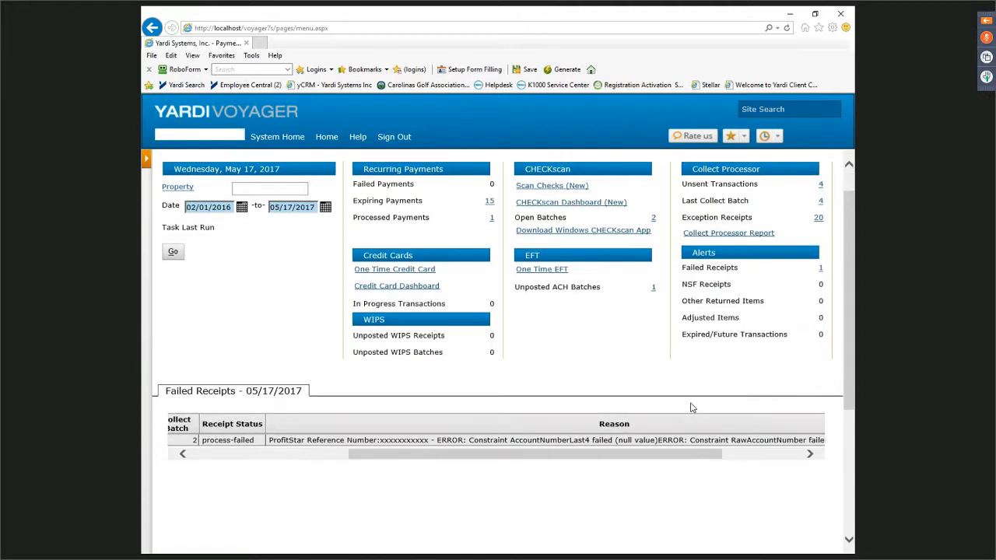
{"action": "scroll", "coordinate": [693, 408], "scroll_direction": "up", "scroll_amount": 1}
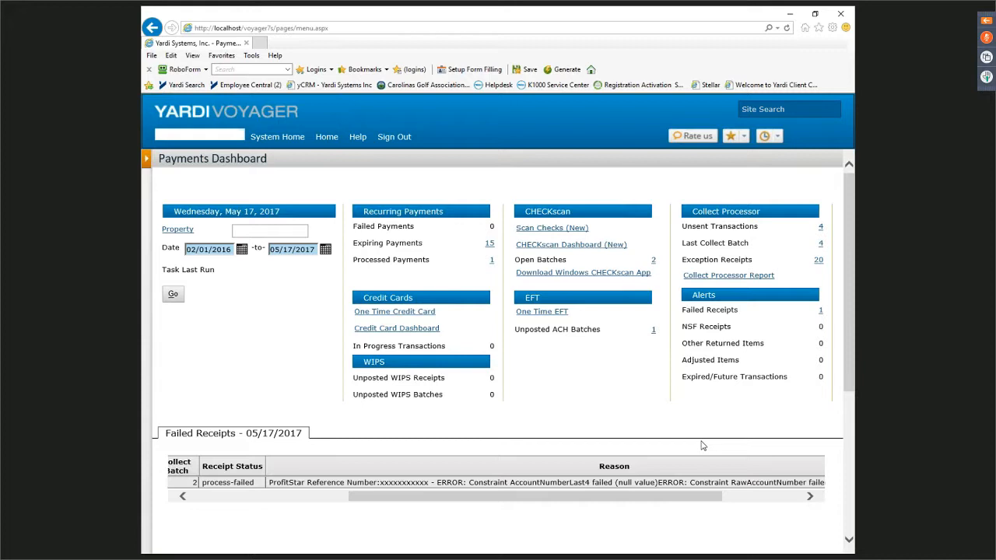
Open the process-failed $5.00 receipt from the list and widen its window to show the full receipt details
{"action": "left_click_drag", "start_coordinate": [401, 498], "coordinate": [256, 495]}
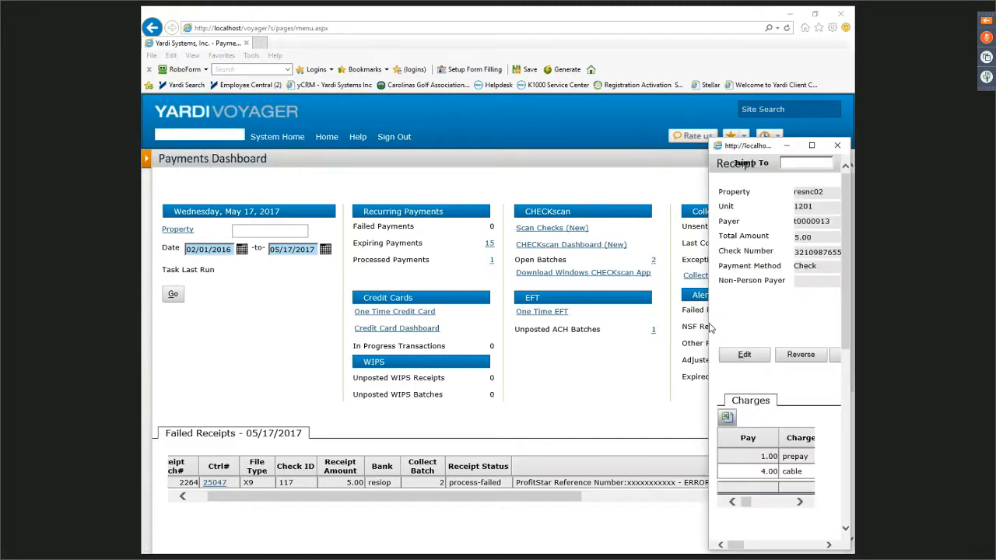
{"action": "left_click_drag", "start_coordinate": [560, 310], "coordinate": [148, 272]}
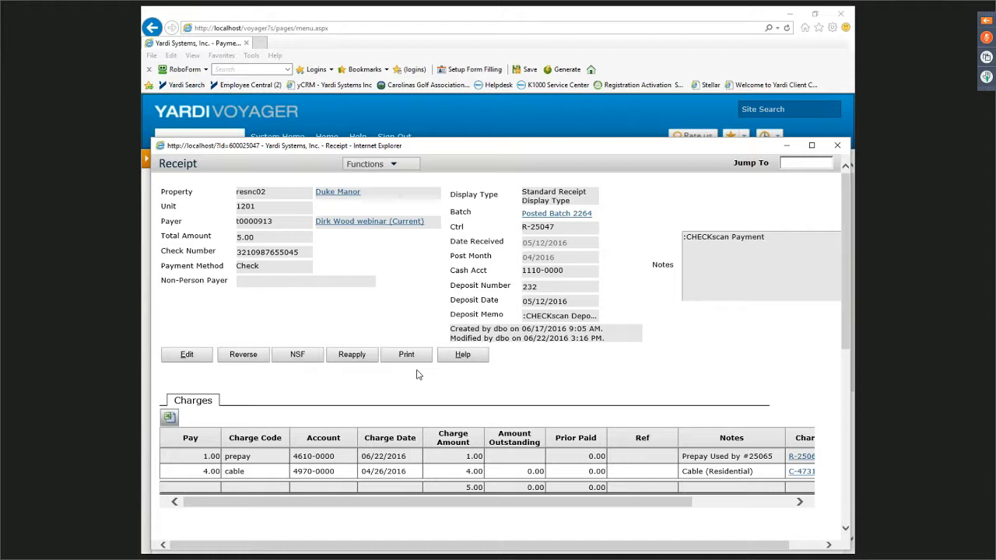
Open the payer's resident record from the receipt, widen its window, and review the resident ledger down to the latest entries
{"action": "left_click", "coordinate": [357, 223]}
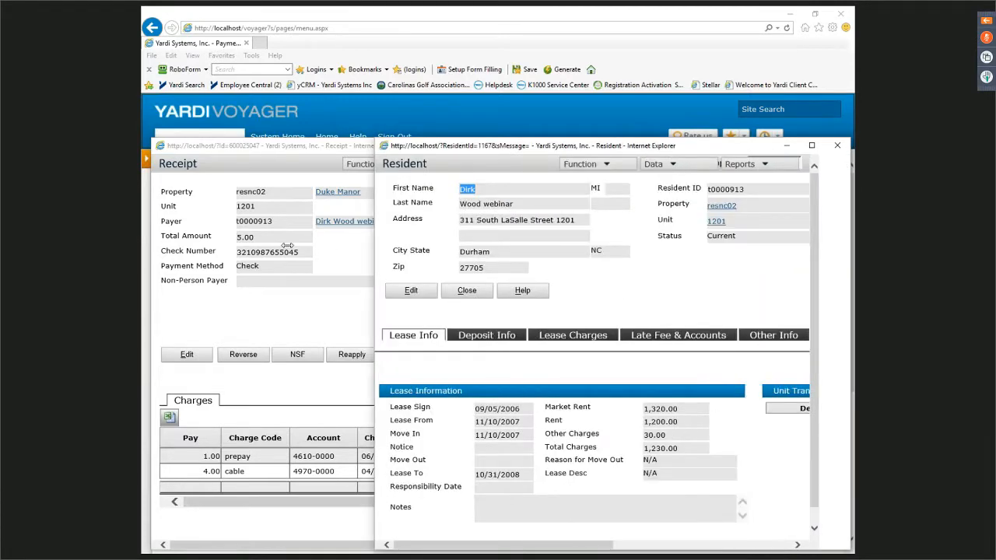
{"action": "left_click_drag", "start_coordinate": [158, 236], "coordinate": [161, 236]}
{"action": "mouse_move", "coordinate": [542, 165]}
{"action": "left_click", "coordinate": [542, 185]}
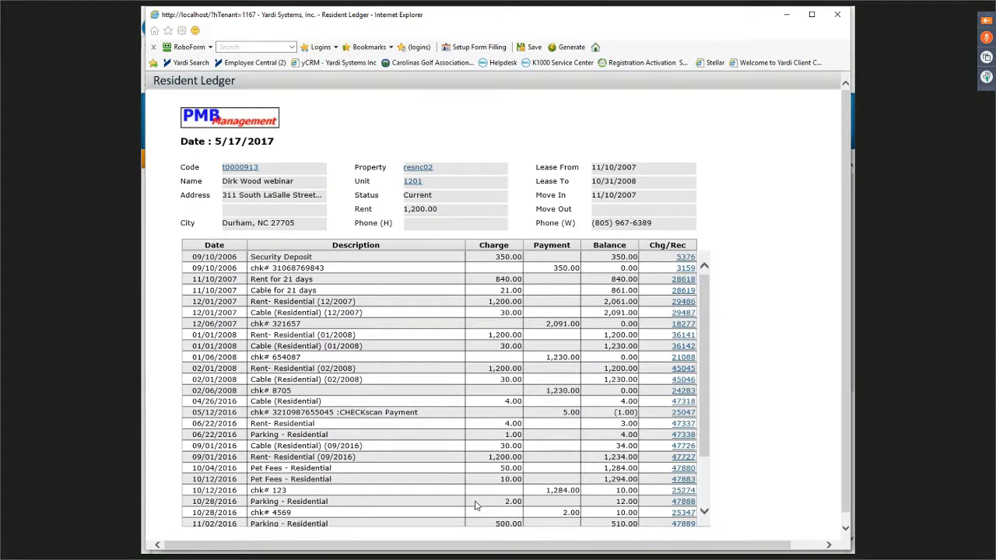
{"action": "scroll", "coordinate": [476, 506], "scroll_direction": "down", "scroll_amount": 1}
{"action": "scroll", "coordinate": [479, 512], "scroll_direction": "down", "scroll_amount": 3}
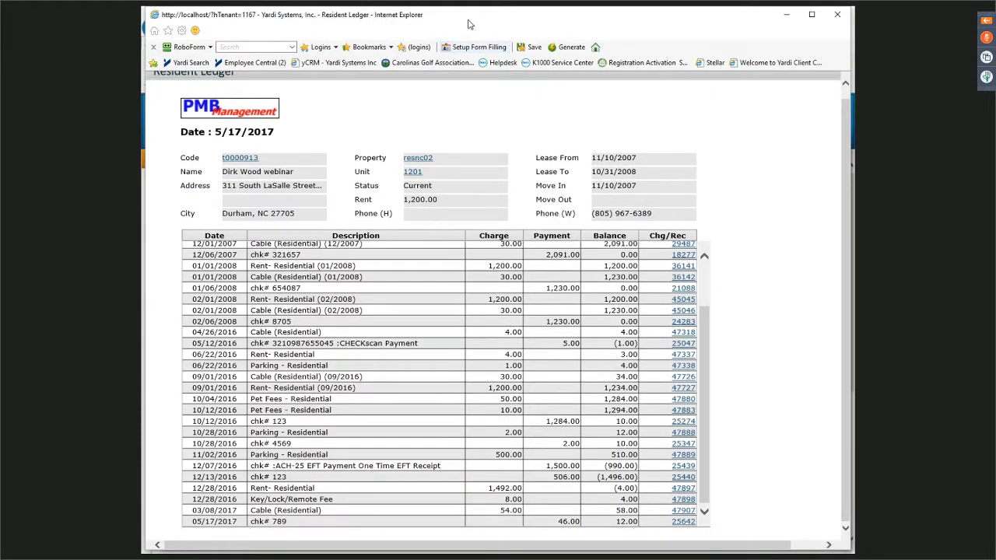
Reposition the Resident Ledger window and examine the 05/12/2016 CHECKscan payment entry and its balance
{"action": "left_click_drag", "start_coordinate": [469, 19], "coordinate": [473, 387]}
{"action": "left_click", "coordinate": [511, 150]}
{"action": "left_click_drag", "start_coordinate": [511, 150], "coordinate": [505, 300]}
{"action": "left_click_drag", "start_coordinate": [509, 257], "coordinate": [512, 107]}
{"action": "left_click", "coordinate": [520, 537]}
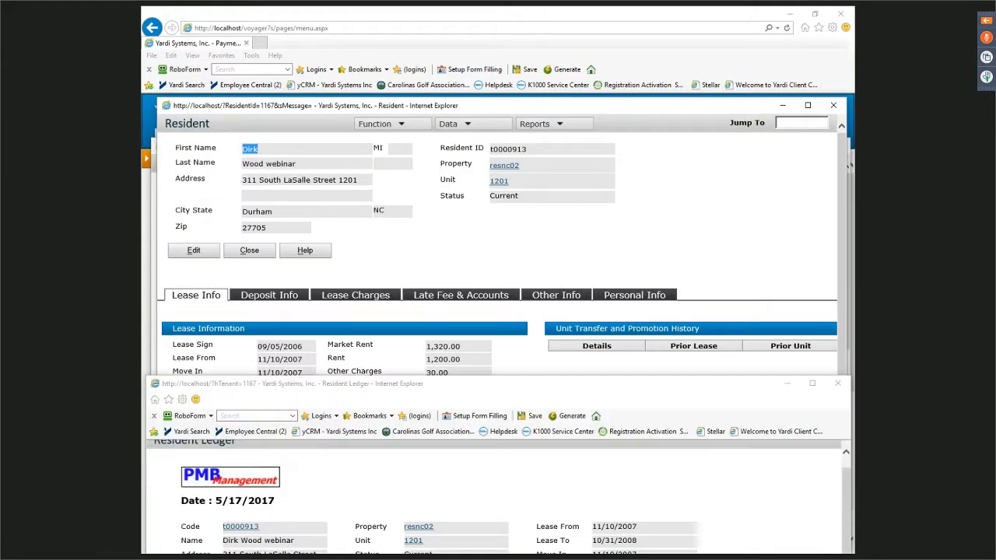
{"action": "left_click_drag", "start_coordinate": [523, 386], "coordinate": [537, 69]}
{"action": "left_click_drag", "start_coordinate": [251, 398], "coordinate": [659, 401]}
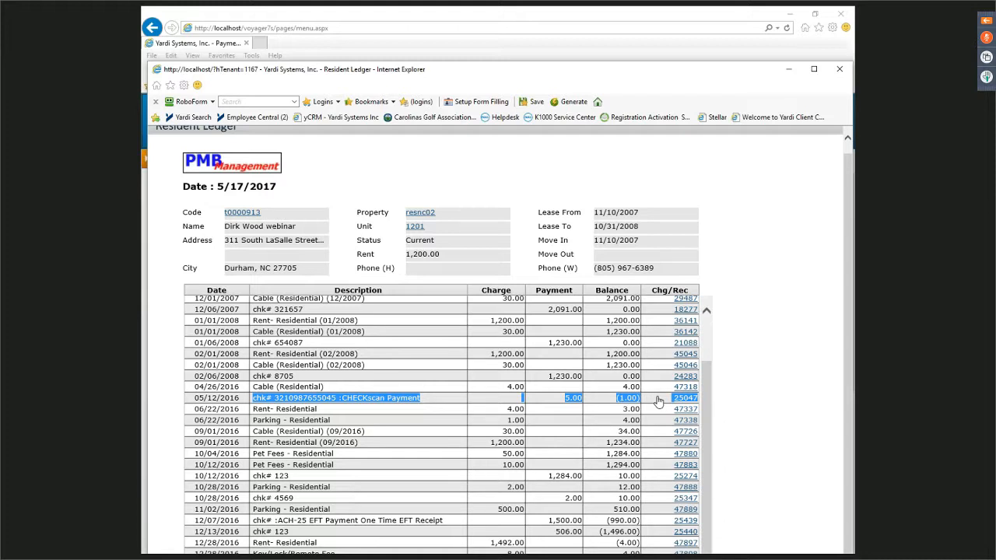
{"action": "left_click", "coordinate": [772, 381]}
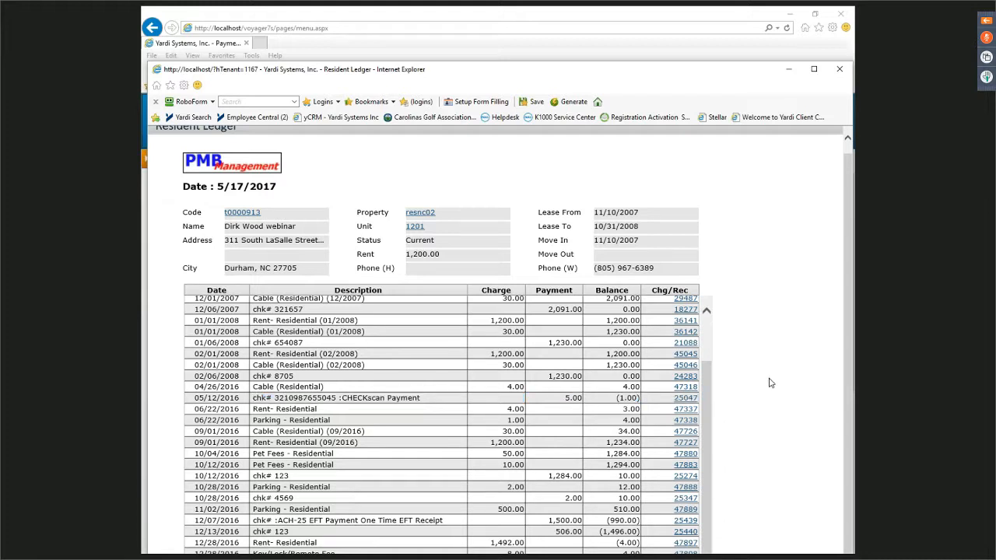
Close the resident ledger, resident and receipt windows to return to the Payments Dashboard
{"action": "left_click", "coordinate": [839, 69]}
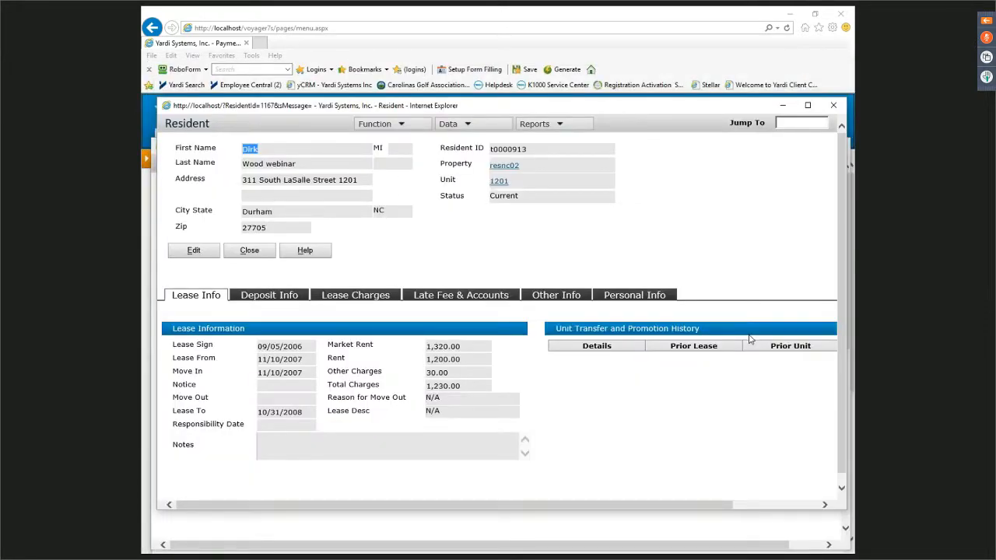
{"action": "left_click", "coordinate": [827, 105]}
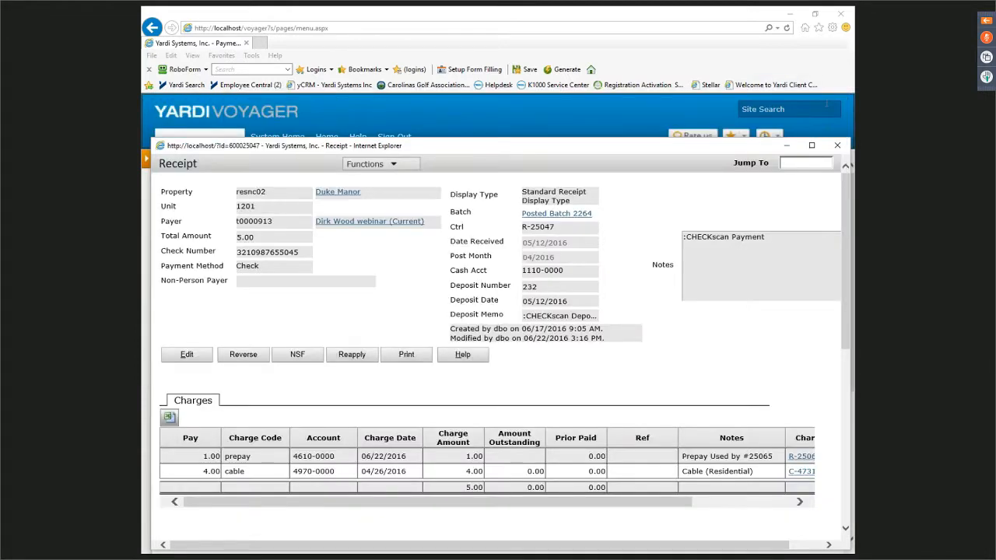
{"action": "left_click", "coordinate": [837, 151]}
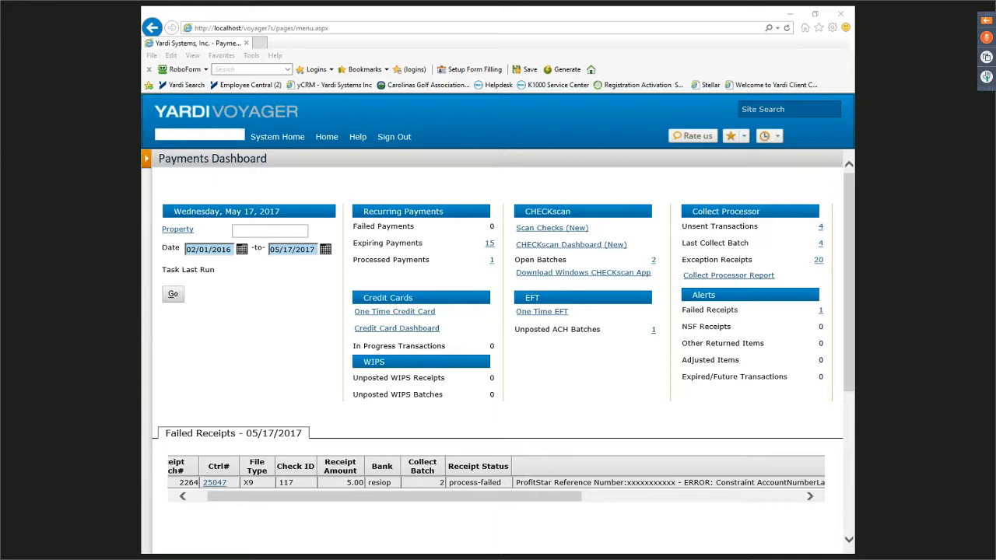
{"action": "left_click", "coordinate": [146, 158]}
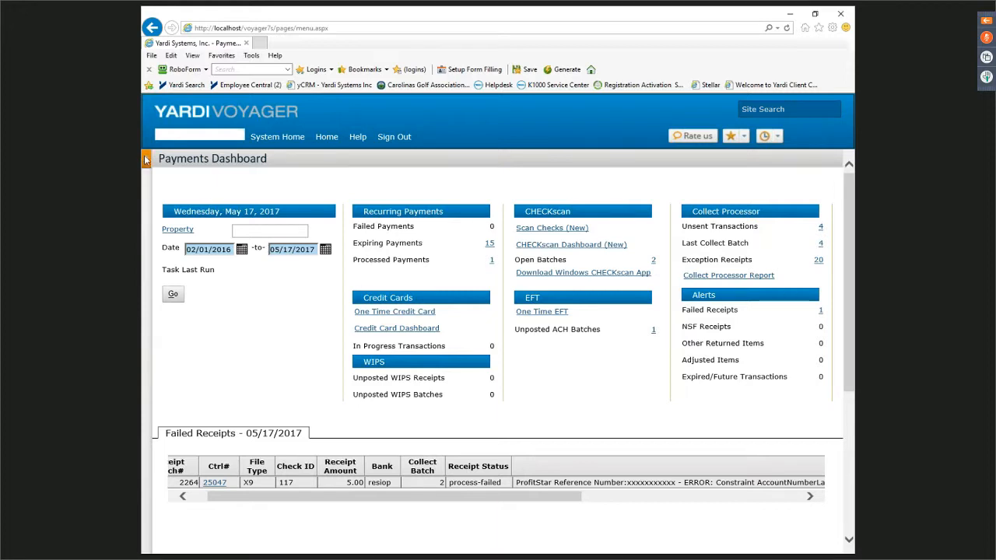
{"action": "mouse_move", "coordinate": [205, 296]}
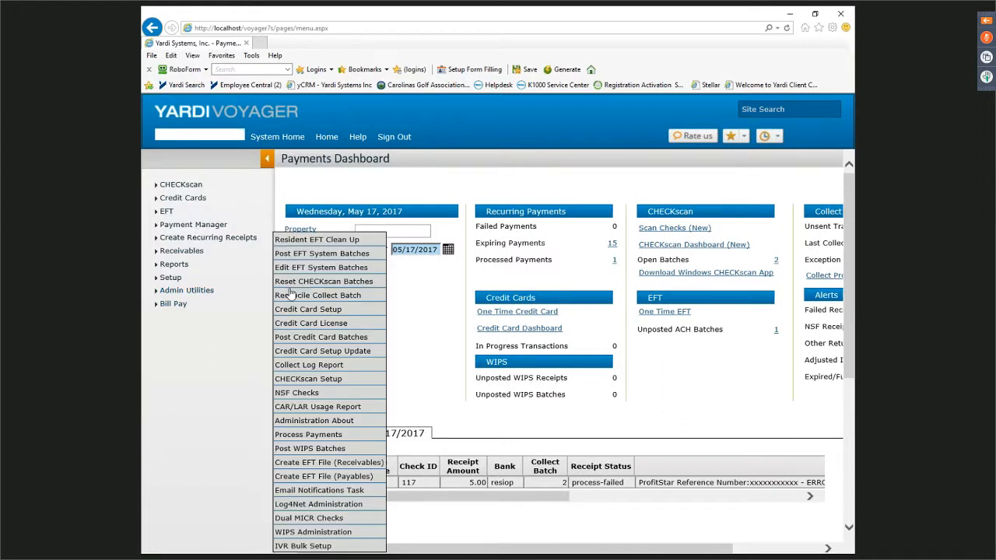
{"action": "left_click", "coordinate": [343, 302]}
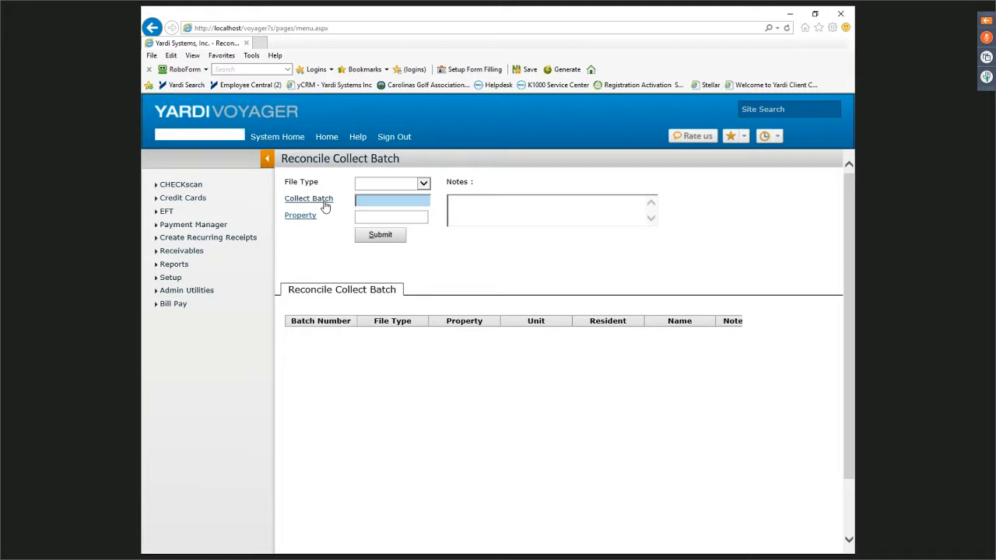
{"action": "left_click", "coordinate": [325, 204]}
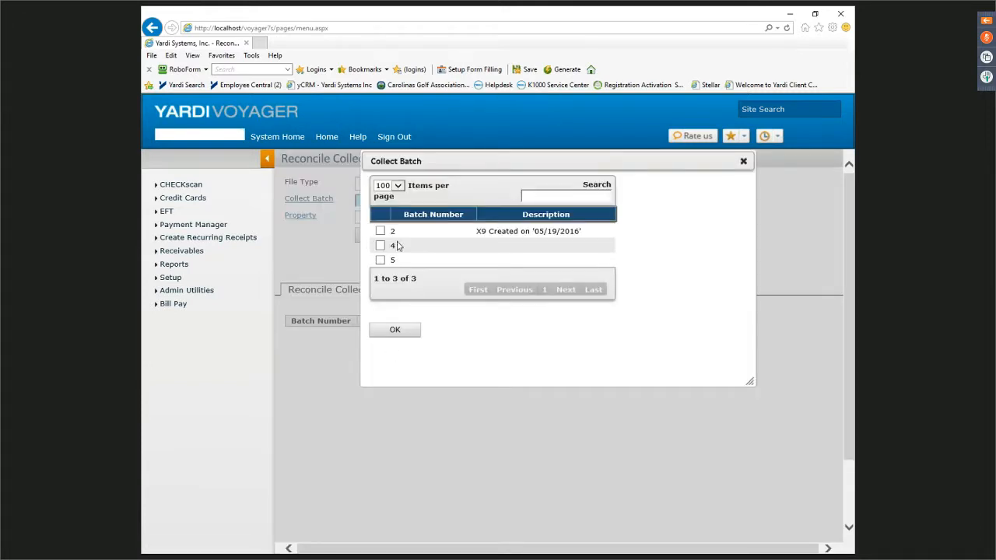
{"action": "left_click", "coordinate": [396, 234]}
{"action": "left_click", "coordinate": [394, 332]}
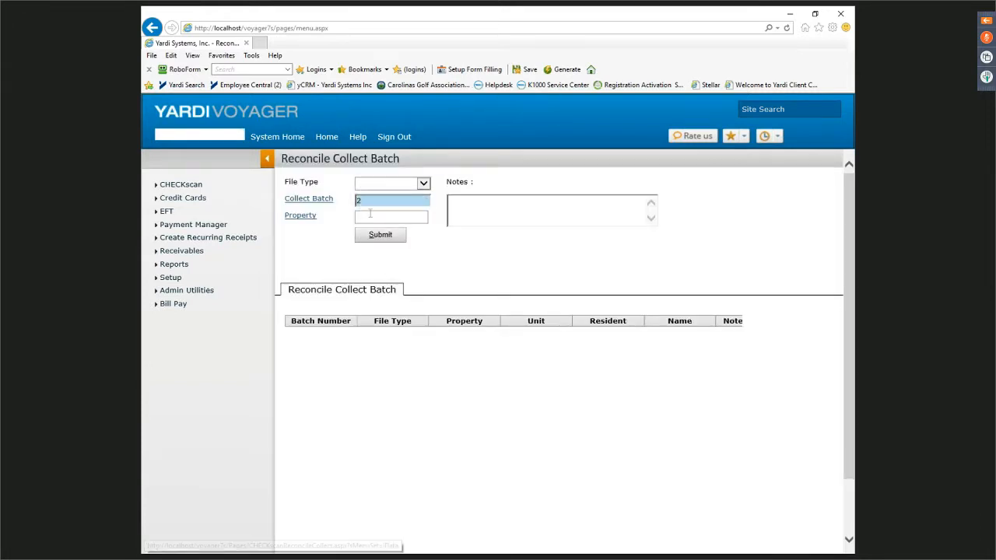
{"action": "left_click", "coordinate": [327, 137]}
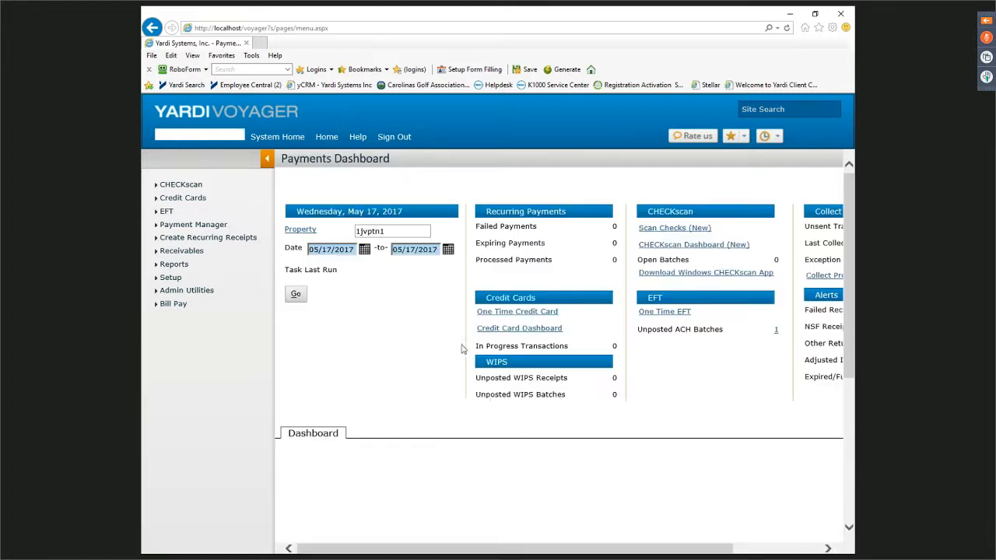
Display the Collect Processor Report for property resnc02 with check status Process-Failed, examine the collect batch 2 row, and close the report
{"action": "left_click", "coordinate": [819, 276]}
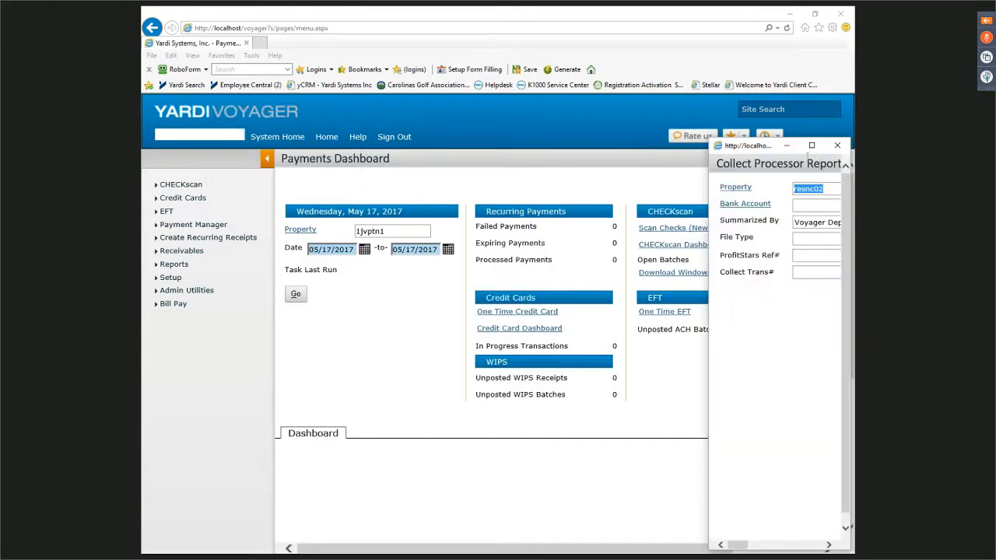
{"action": "left_click", "coordinate": [812, 146]}
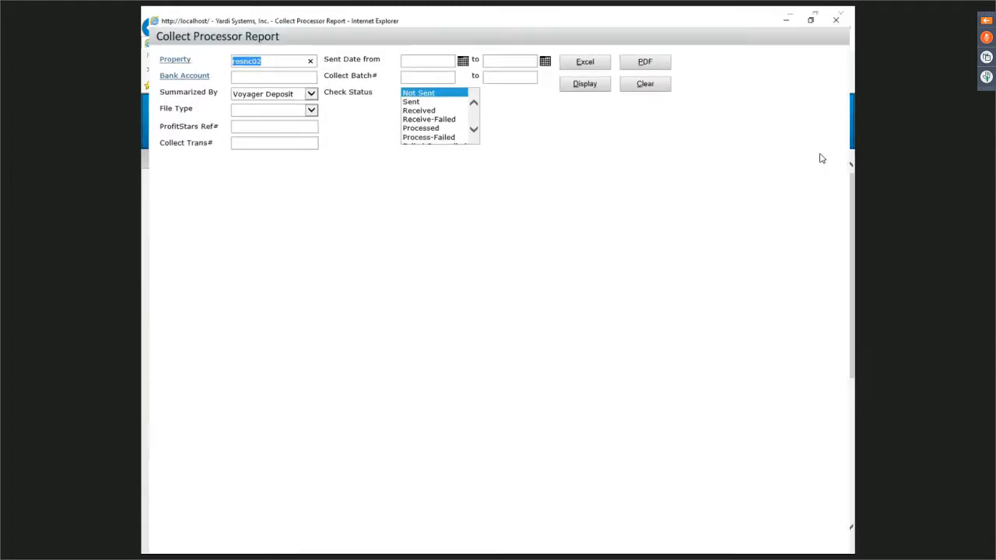
{"action": "left_click", "coordinate": [426, 130]}
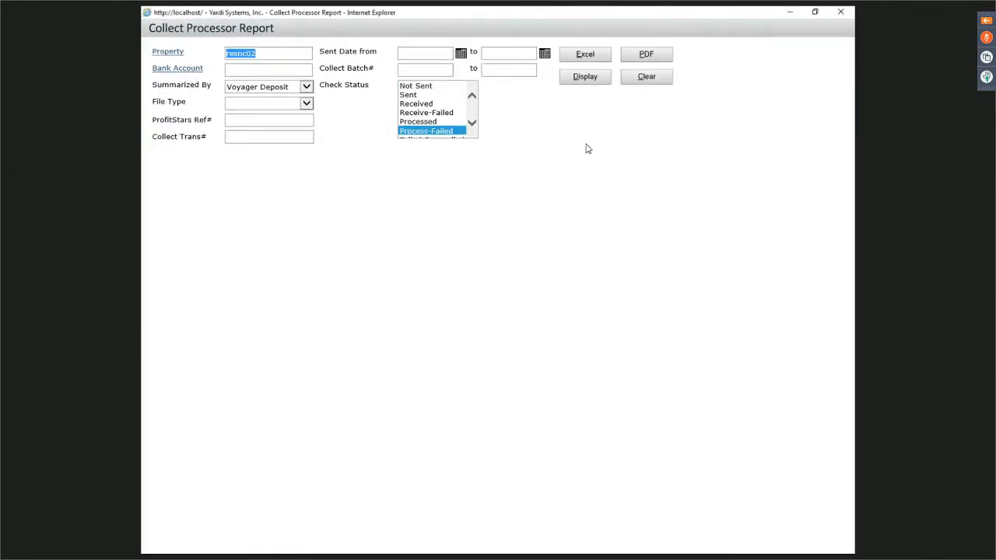
{"action": "left_click", "coordinate": [586, 79]}
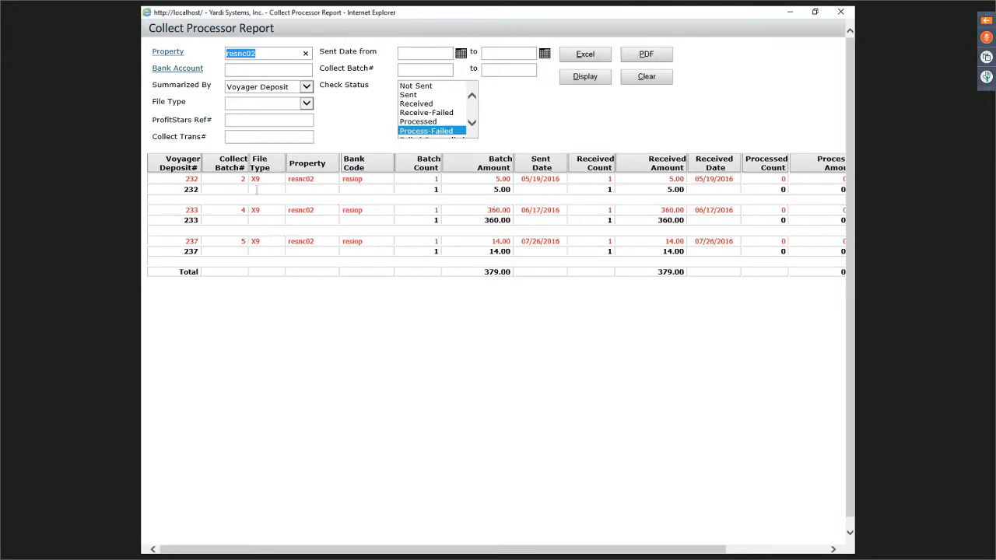
{"action": "left_click_drag", "start_coordinate": [243, 181], "coordinate": [405, 192]}
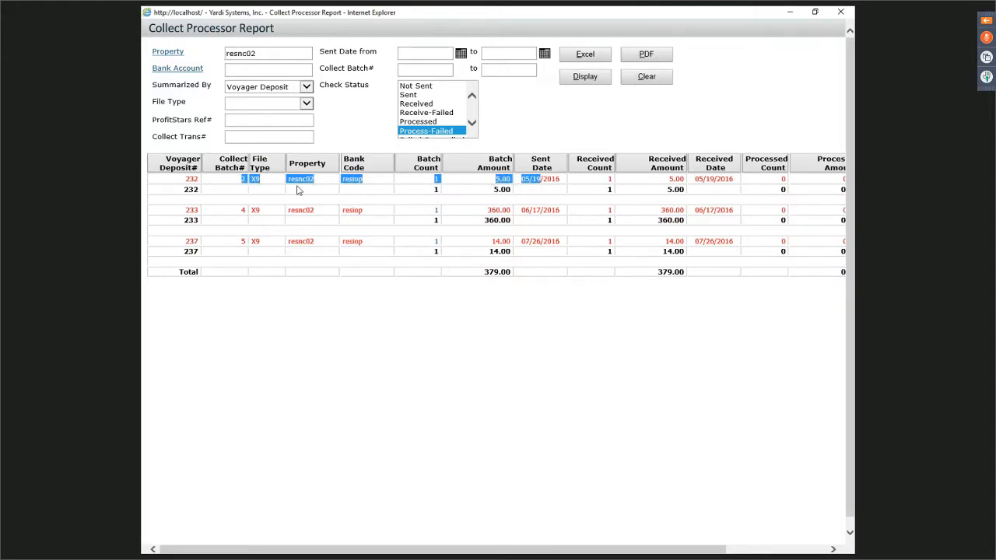
{"action": "left_click", "coordinate": [269, 190]}
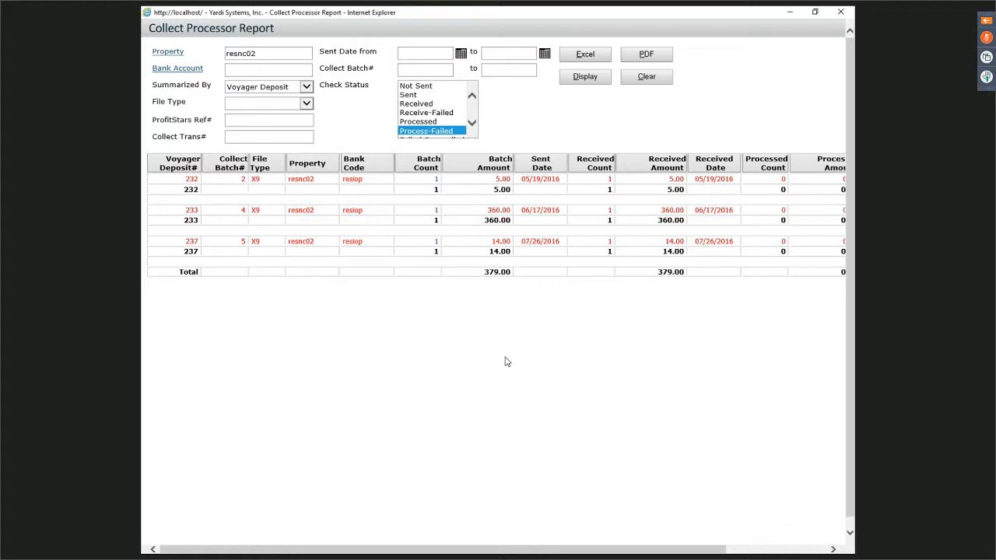
{"action": "left_click", "coordinate": [844, 11]}
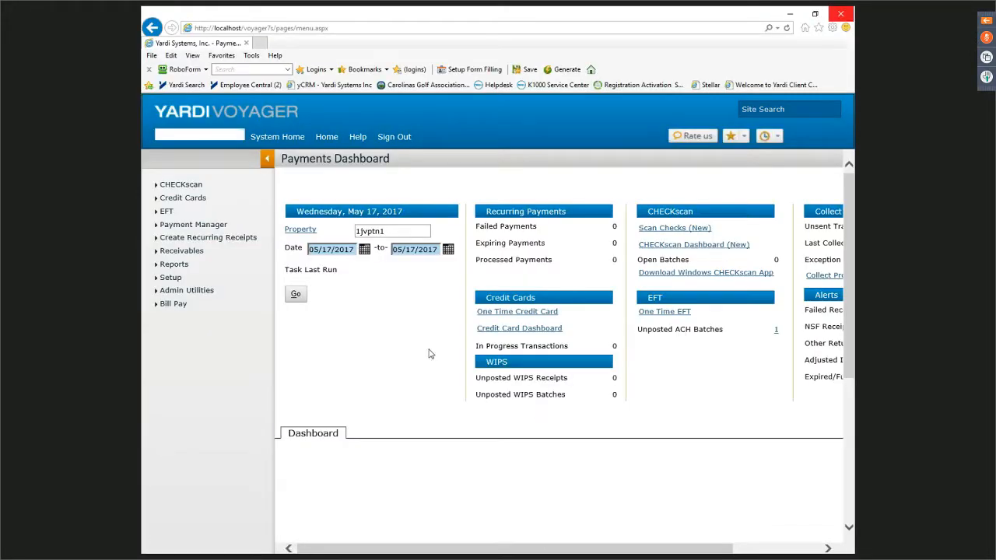
Clear the Payments Dashboard's property filter and set its start date to 05/01/2016
{"action": "double_click", "coordinate": [387, 235]}
{"action": "key", "text": "Delete"}
{"action": "left_click", "coordinate": [346, 249]}
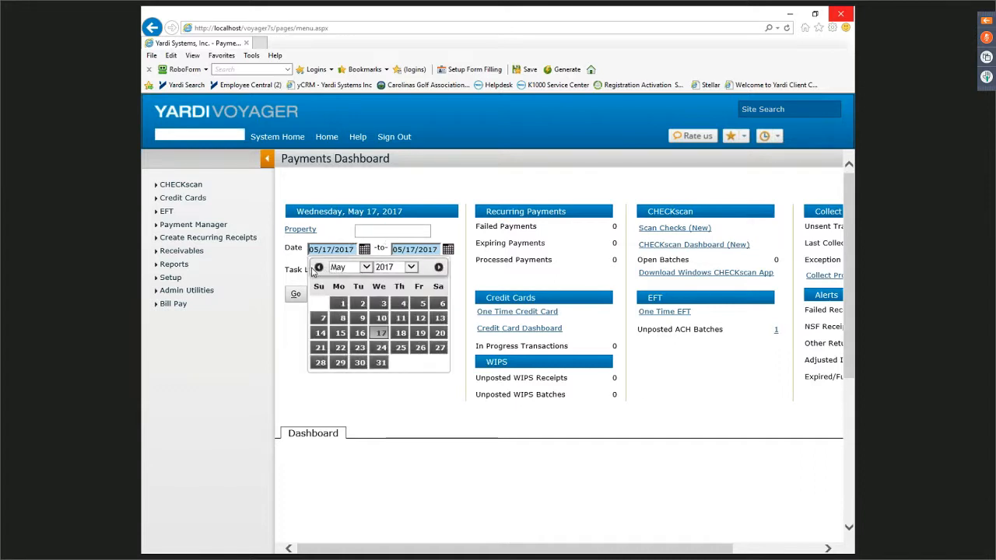
{"action": "left_click", "coordinate": [412, 268]}
{"action": "left_click", "coordinate": [389, 262]}
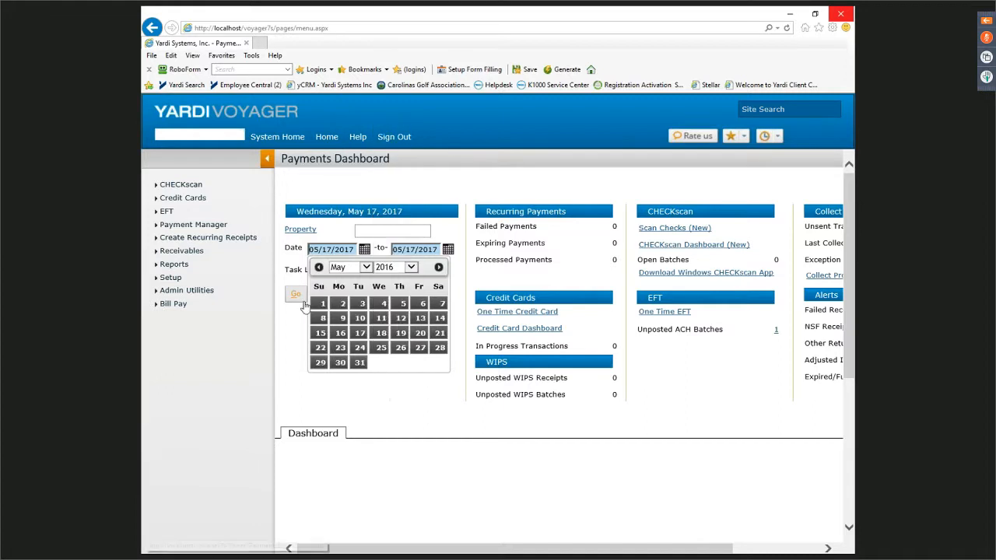
{"action": "left_click", "coordinate": [323, 304]}
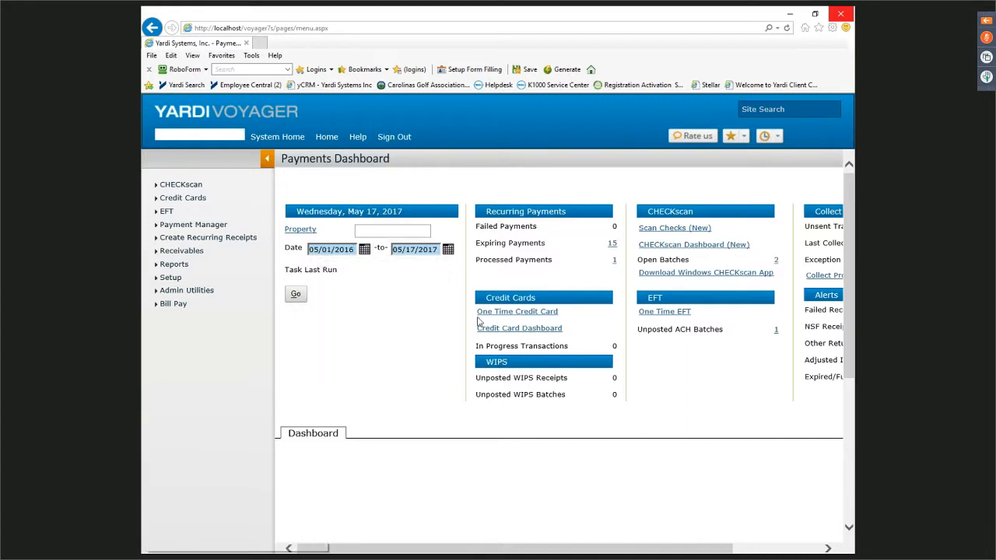
List the Failed Receipts under Alerts and examine the failed receipt's collect batch number and ProfitStar reference message
{"action": "left_click_drag", "start_coordinate": [665, 549], "coordinate": [766, 537]}
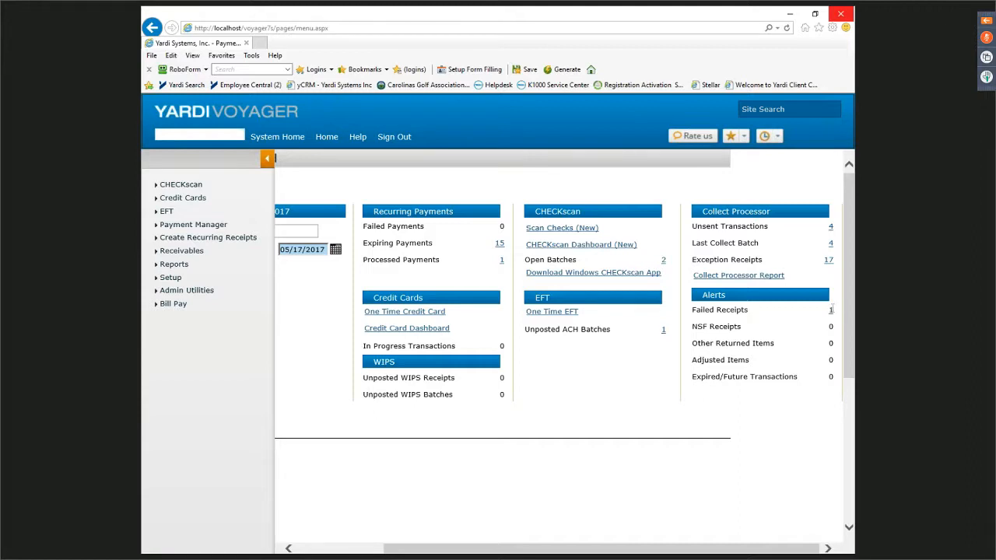
{"action": "left_click", "coordinate": [832, 309]}
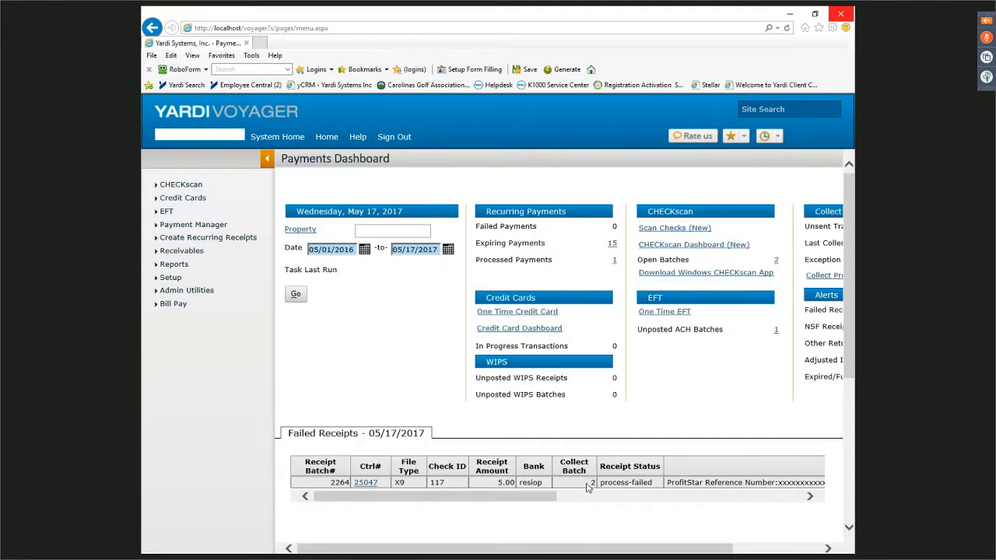
{"action": "left_click_drag", "start_coordinate": [587, 487], "coordinate": [596, 487]}
{"action": "left_click_drag", "start_coordinate": [604, 551], "coordinate": [685, 551]}
{"action": "left_click_drag", "start_coordinate": [564, 484], "coordinate": [691, 488]}
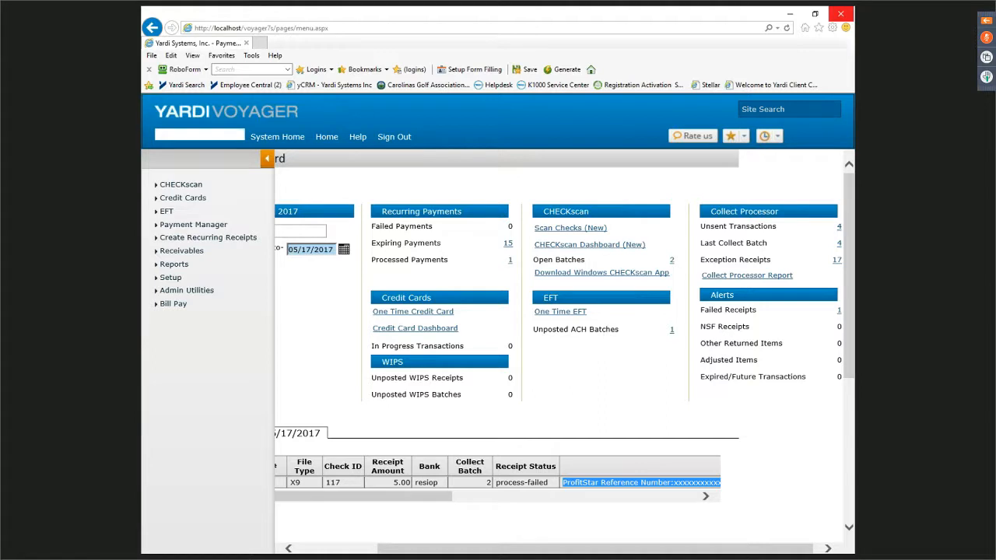
{"action": "key", "text": "alt+Tab"}
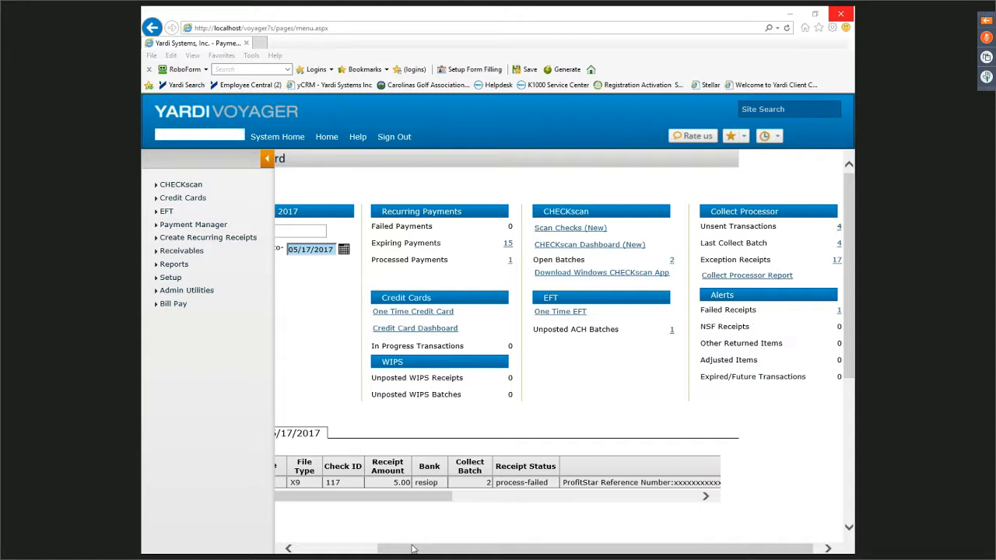
Open Reconcile Collect Batch, choose collect batch 2, and enter the note "PS ref#"
{"action": "left_click_drag", "start_coordinate": [412, 548], "coordinate": [331, 548]}
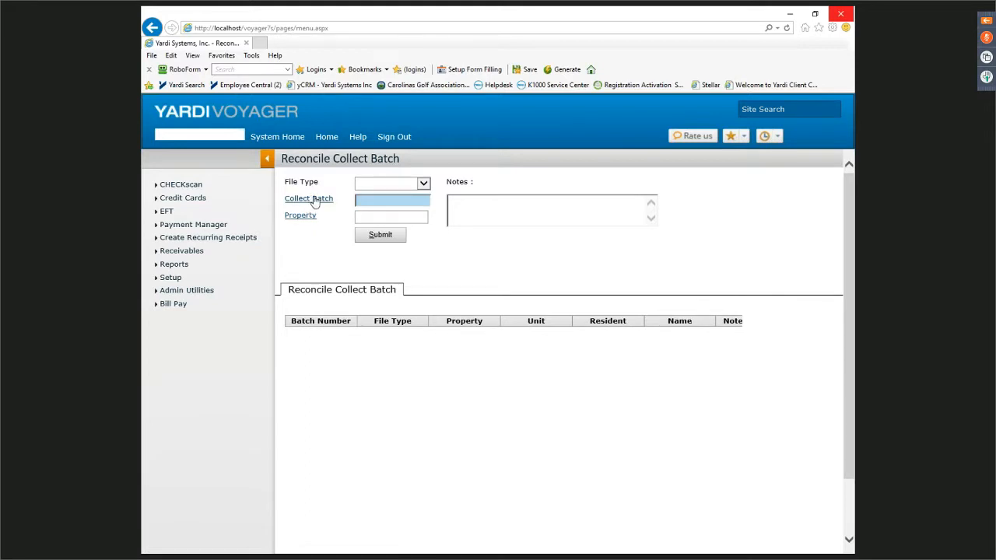
{"action": "left_click", "coordinate": [315, 201]}
{"action": "left_click", "coordinate": [397, 232]}
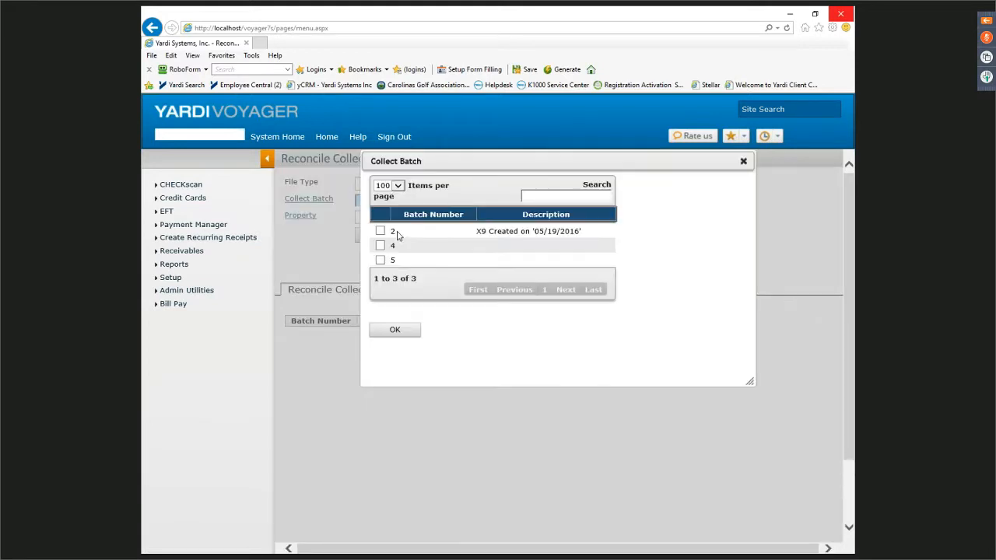
{"action": "left_click", "coordinate": [395, 330]}
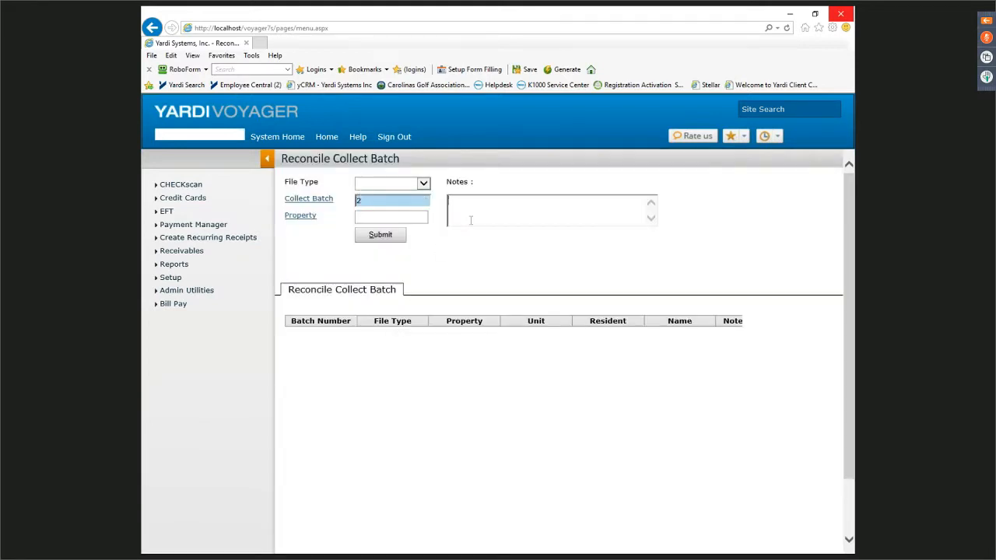
{"action": "type", "text": "PS ref#"}
{"action": "key", "text": "alt+Tab"}
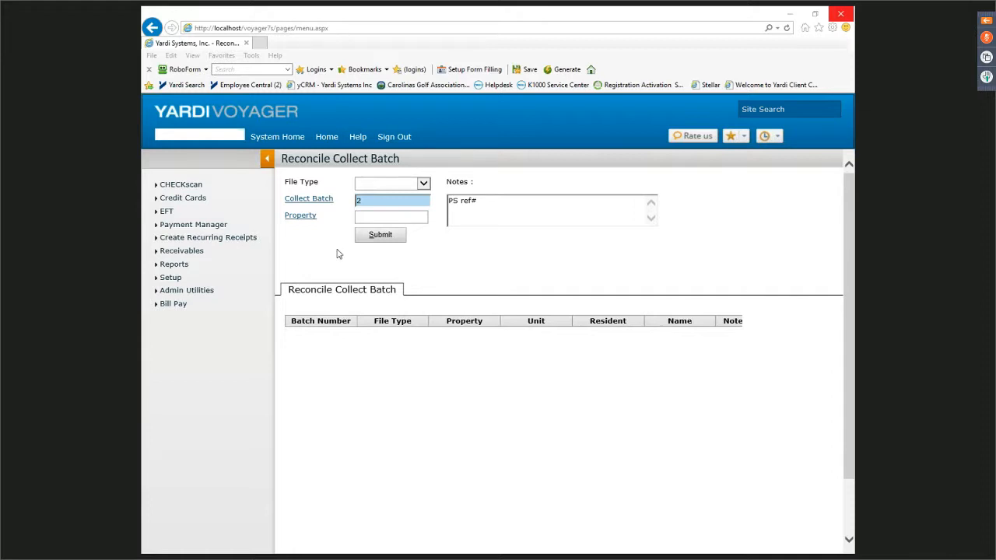
Set the file type to X9, submit to list the batch's receipts, and return to the Payments Dashboard without reconciling
{"action": "left_click", "coordinate": [422, 187]}
{"action": "left_click", "coordinate": [372, 198]}
{"action": "left_click", "coordinate": [398, 235]}
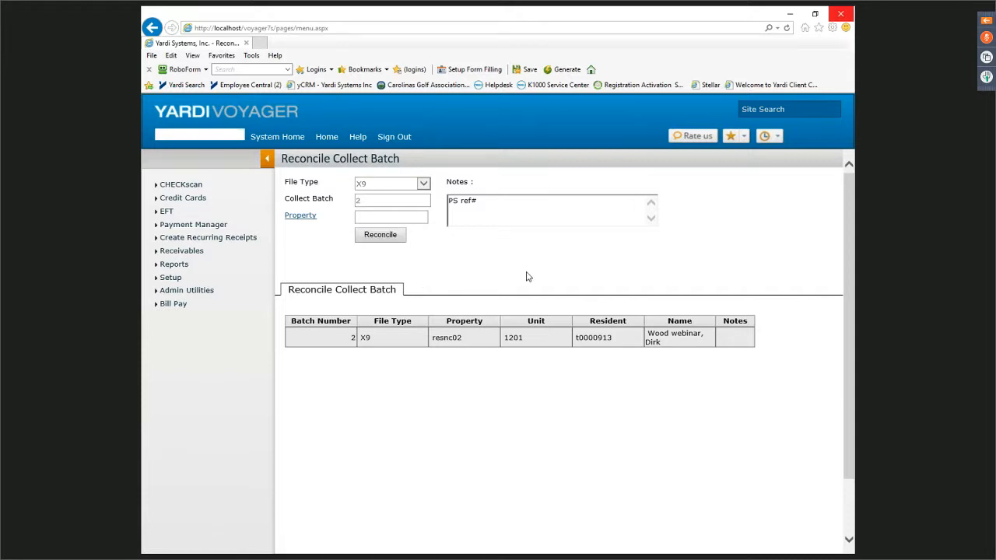
{"action": "left_click", "coordinate": [327, 138]}
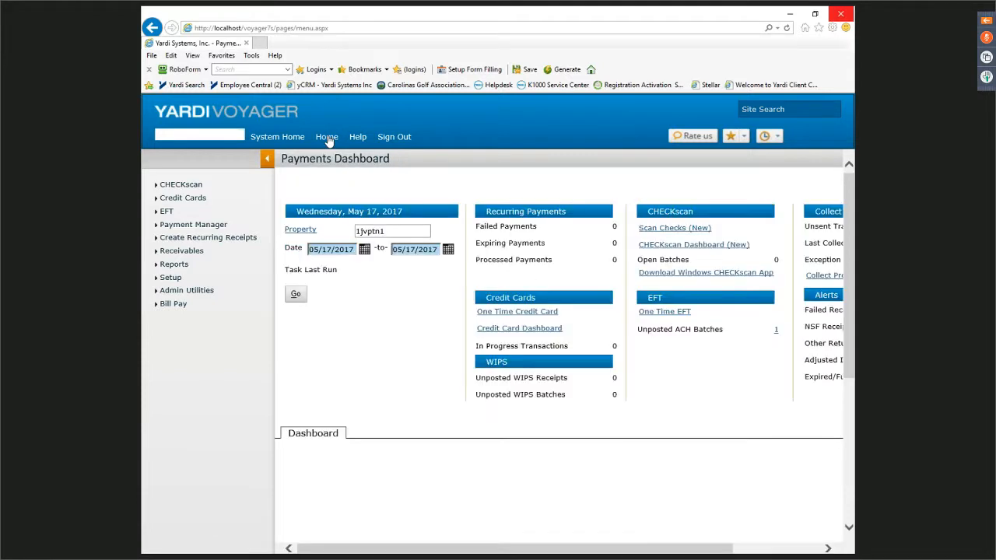
Open the Collect Processor Report for property resnc02 and display the deposits with check status Failed-Reconciled
{"action": "left_click_drag", "start_coordinate": [456, 549], "coordinate": [544, 550]}
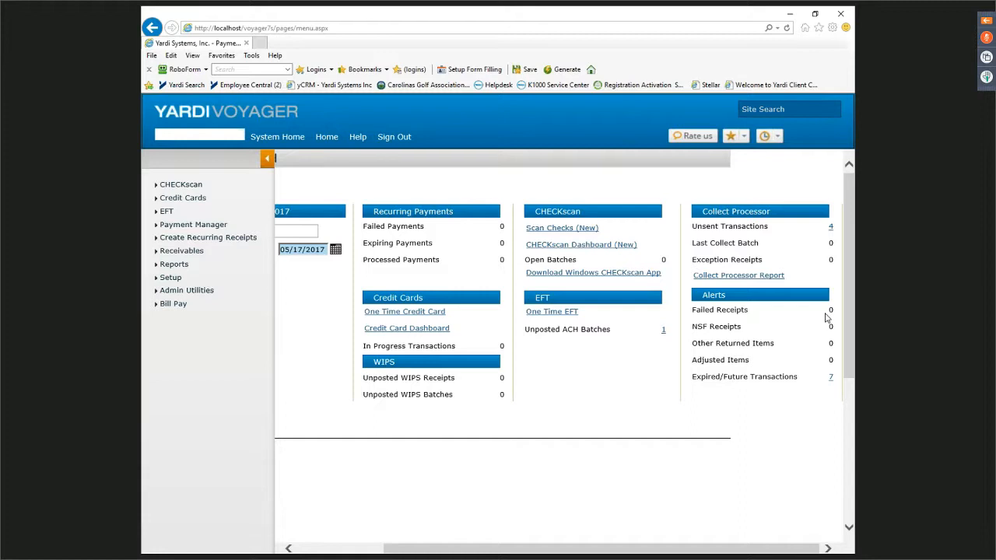
{"action": "left_click", "coordinate": [731, 277]}
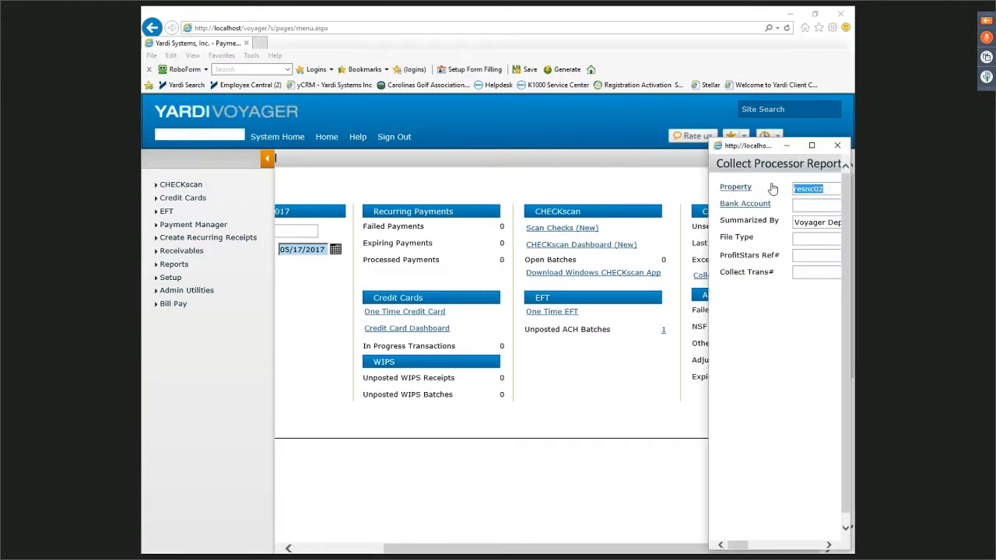
{"action": "left_click", "coordinate": [812, 145]}
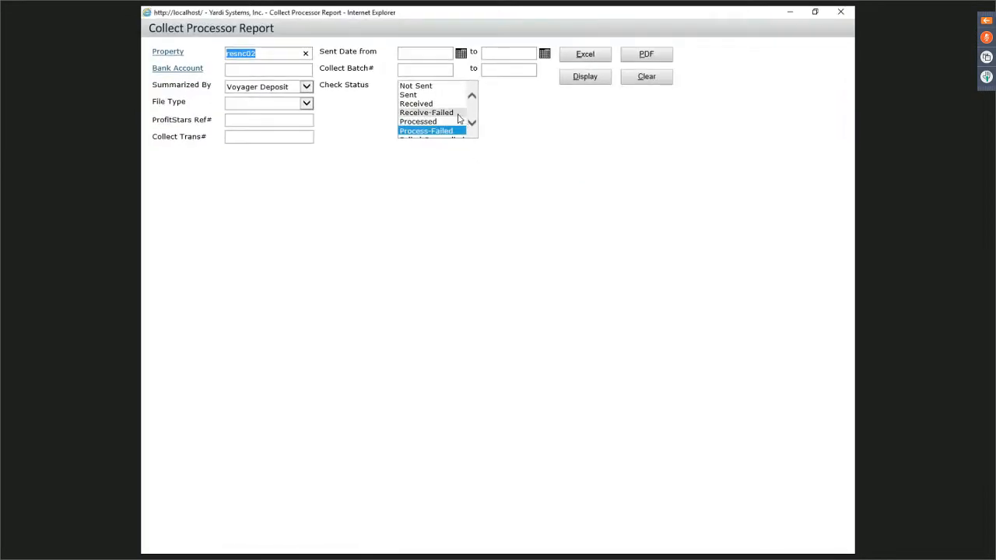
{"action": "left_click", "coordinate": [472, 123]}
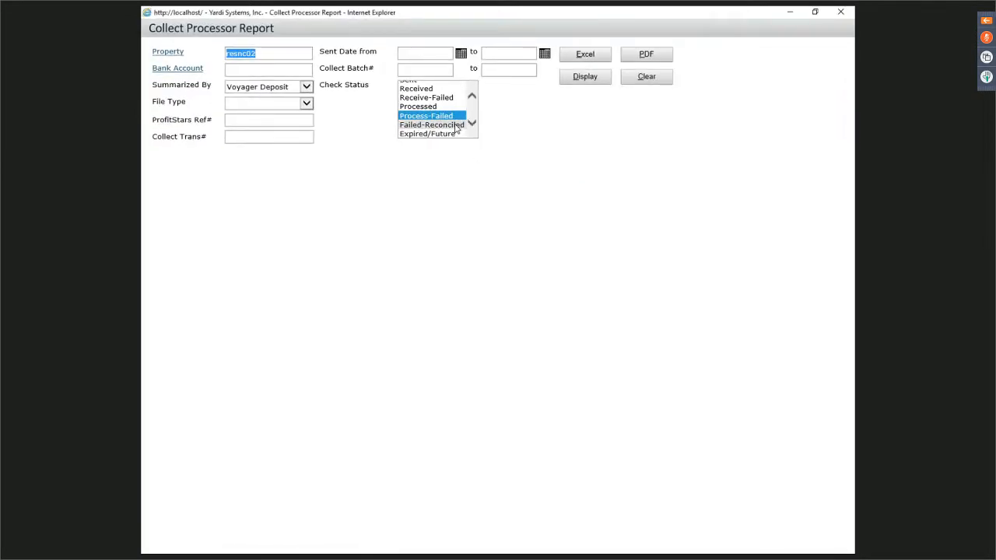
{"action": "left_click", "coordinate": [455, 126]}
{"action": "left_click", "coordinate": [572, 80]}
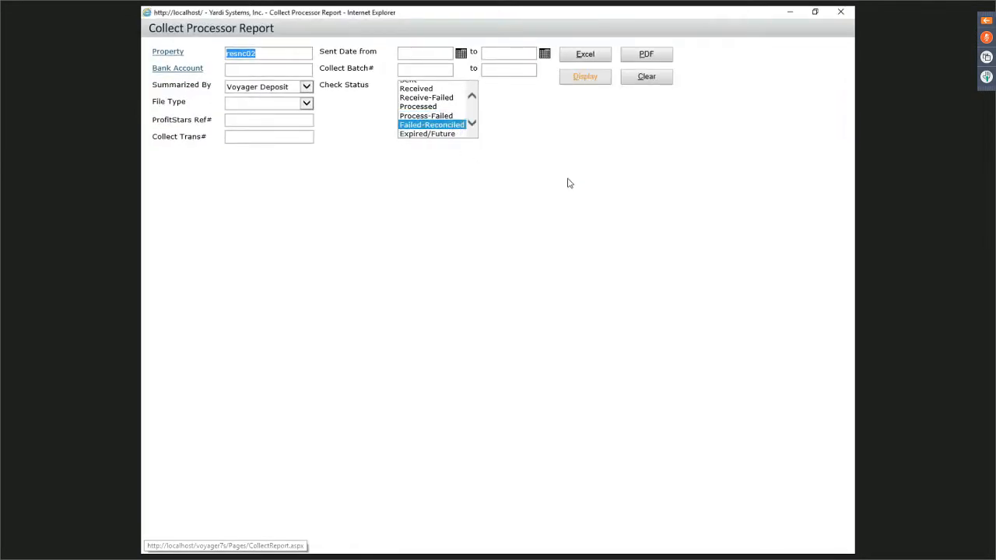
Examine the reconciled notes recorded for the failed-reconciled X9 deposit in the report
{"action": "left_click_drag", "start_coordinate": [549, 181], "coordinate": [411, 184]}
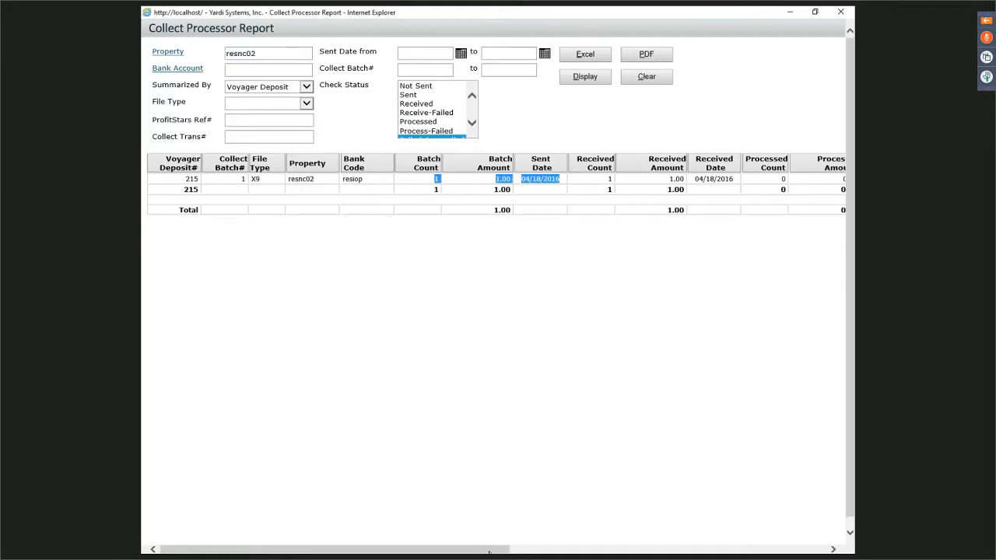
{"action": "left_click_drag", "start_coordinate": [496, 550], "coordinate": [815, 551]}
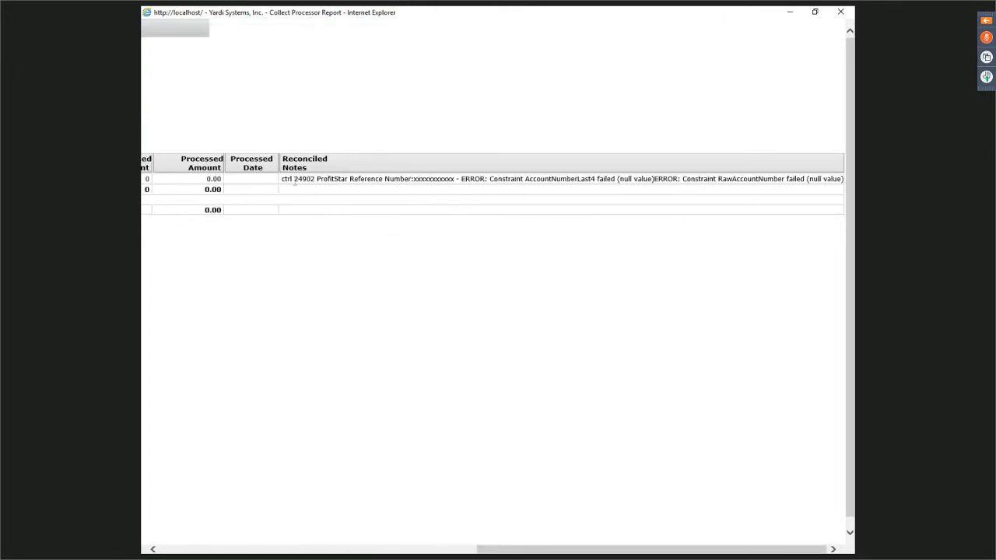
{"action": "left_click_drag", "start_coordinate": [282, 179], "coordinate": [465, 185]}
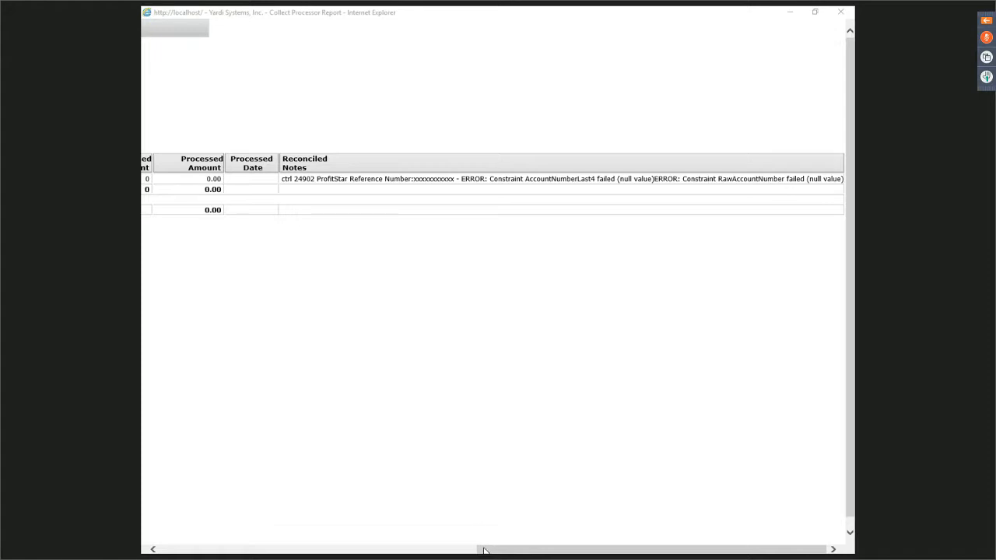
Drill into the deposit's receipt detail, examine its collect status, reason and reconciled date, and close both report windows
{"action": "left_click_drag", "start_coordinate": [483, 549], "coordinate": [218, 529]}
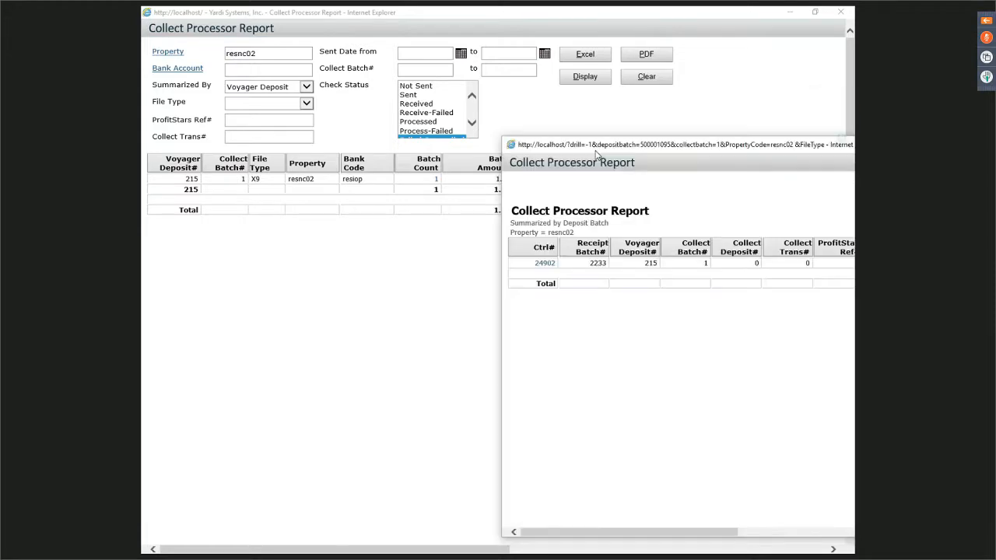
{"action": "double_click", "coordinate": [441, 154]}
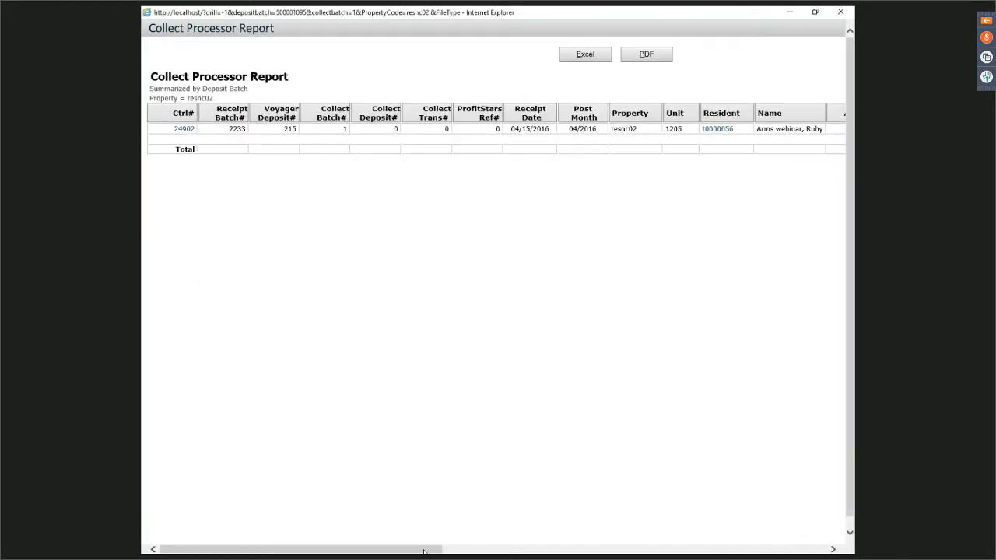
{"action": "scroll", "coordinate": [841, 168], "scroll_direction": "right", "scroll_amount": 10}
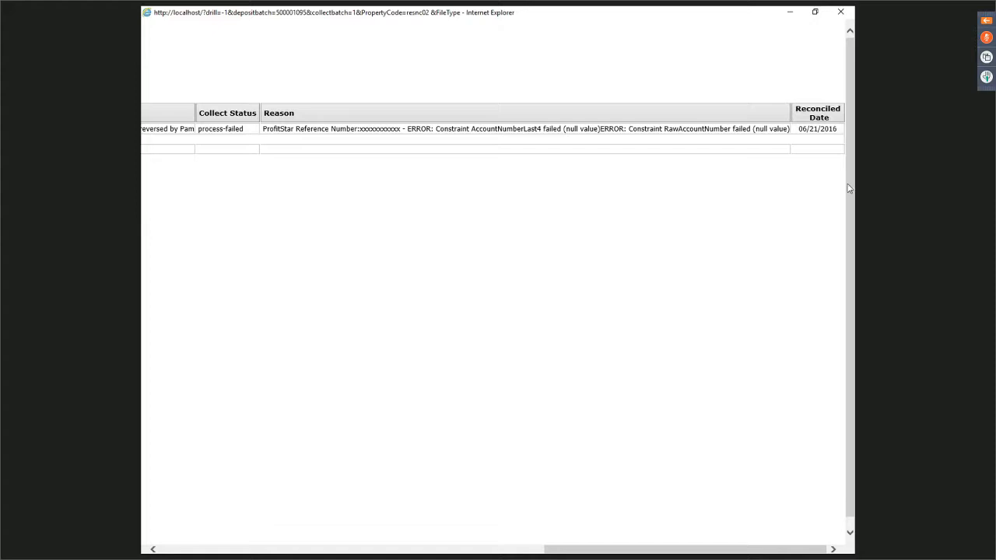
{"action": "left_click", "coordinate": [838, 13]}
{"action": "left_click", "coordinate": [840, 13]}
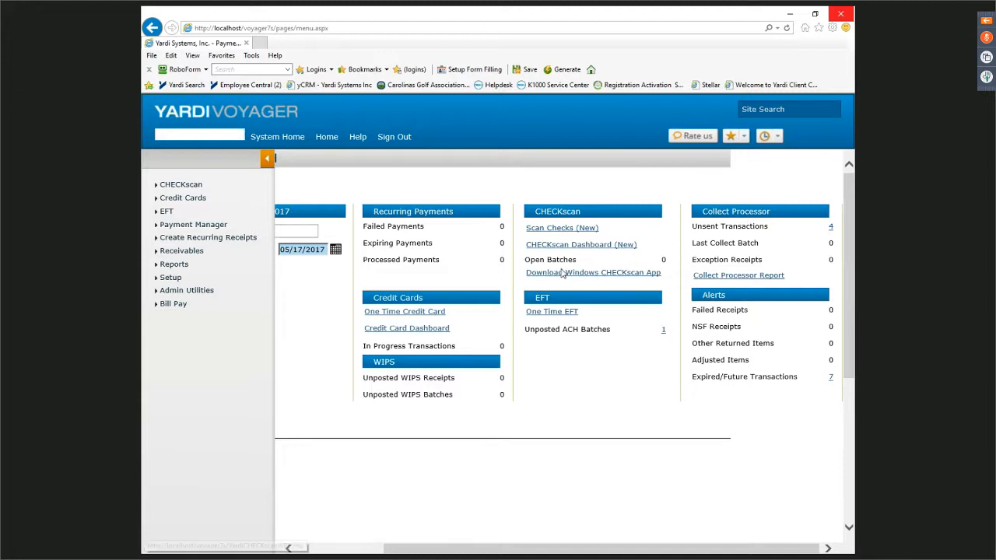
Open the CHECKscan Dashboard, clear all its filters, and list every batch
{"action": "left_click", "coordinate": [599, 249]}
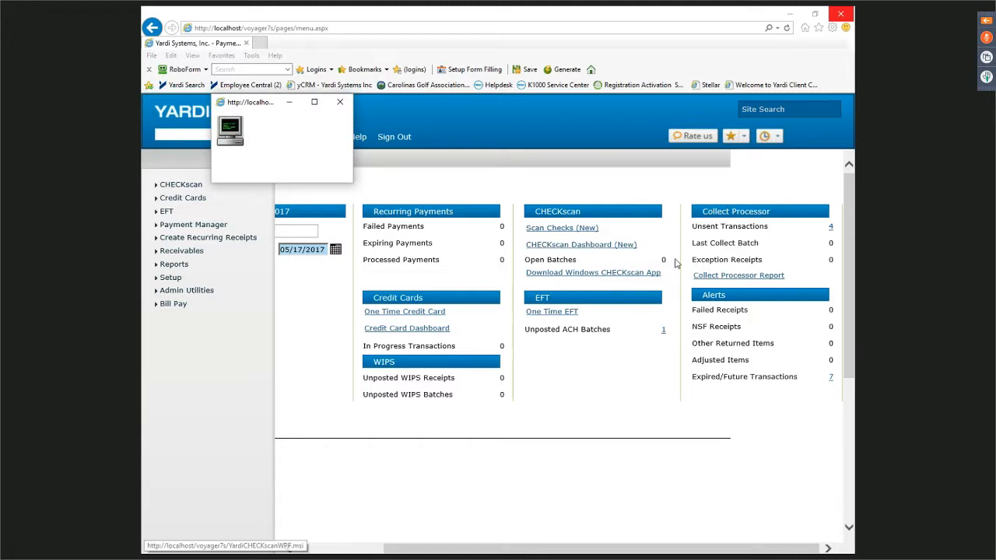
{"action": "left_click", "coordinate": [812, 155]}
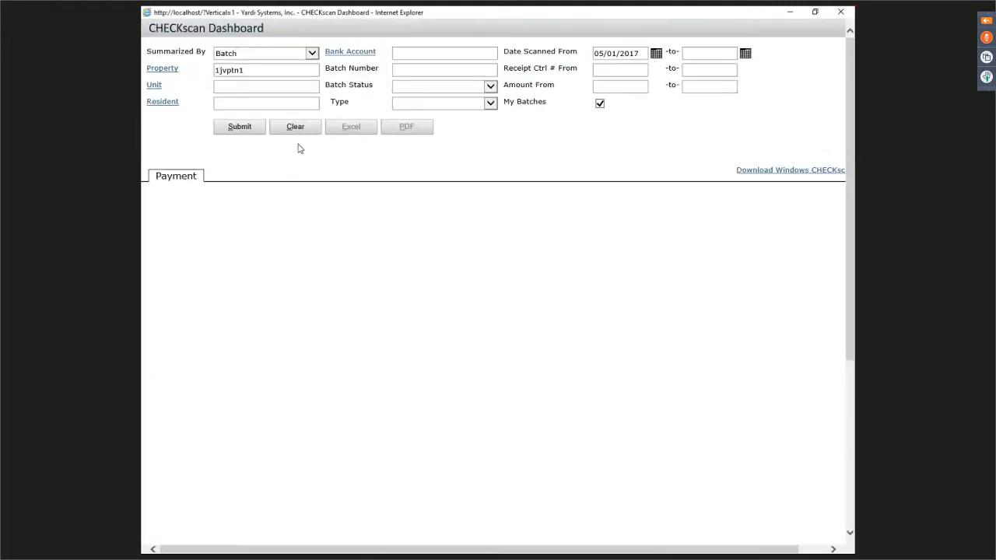
{"action": "left_click", "coordinate": [295, 126]}
{"action": "left_click", "coordinate": [239, 126]}
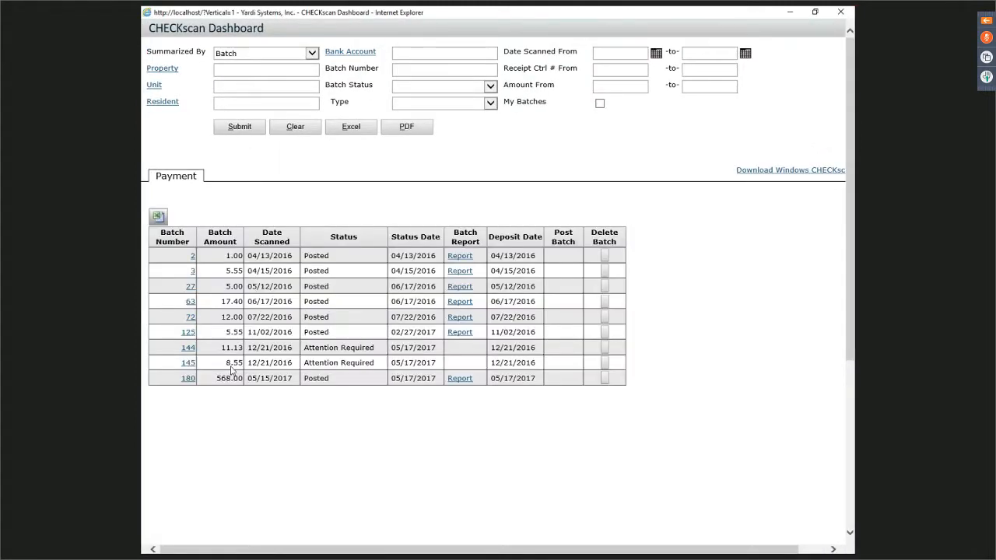
Open batch 145 in CHECKscan and examine the third check's image and MICR details
{"action": "left_click", "coordinate": [188, 362]}
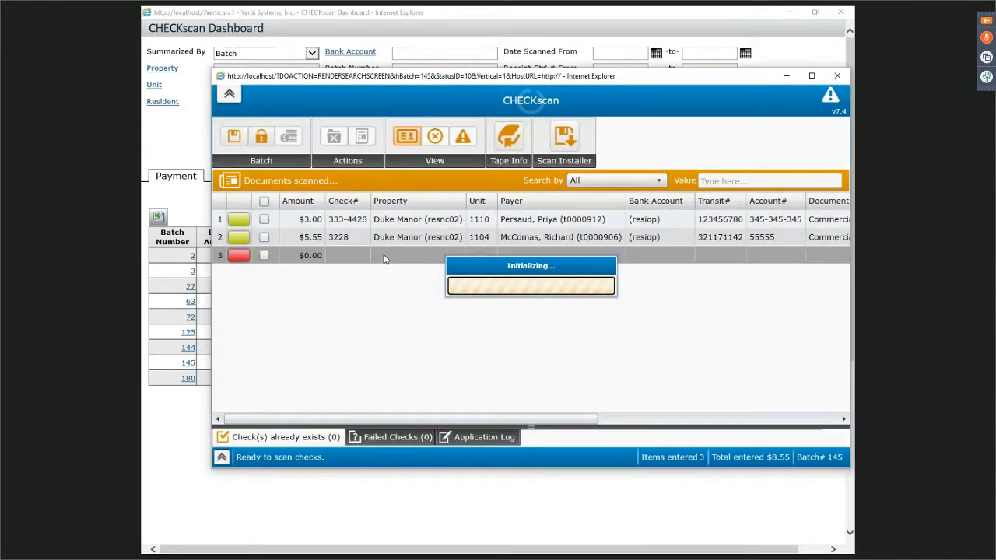
{"action": "left_click", "coordinate": [812, 77]}
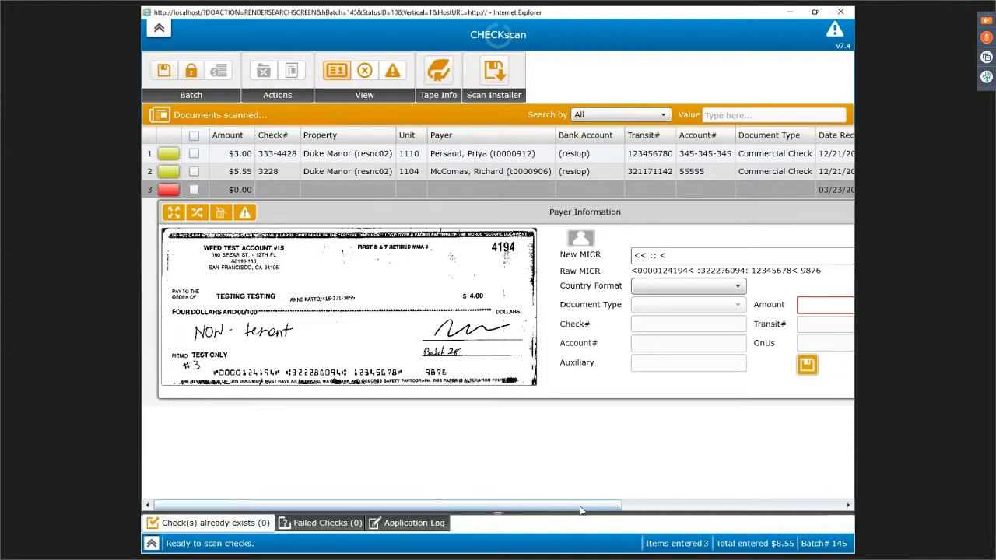
{"action": "left_click_drag", "start_coordinate": [579, 510], "coordinate": [683, 510]}
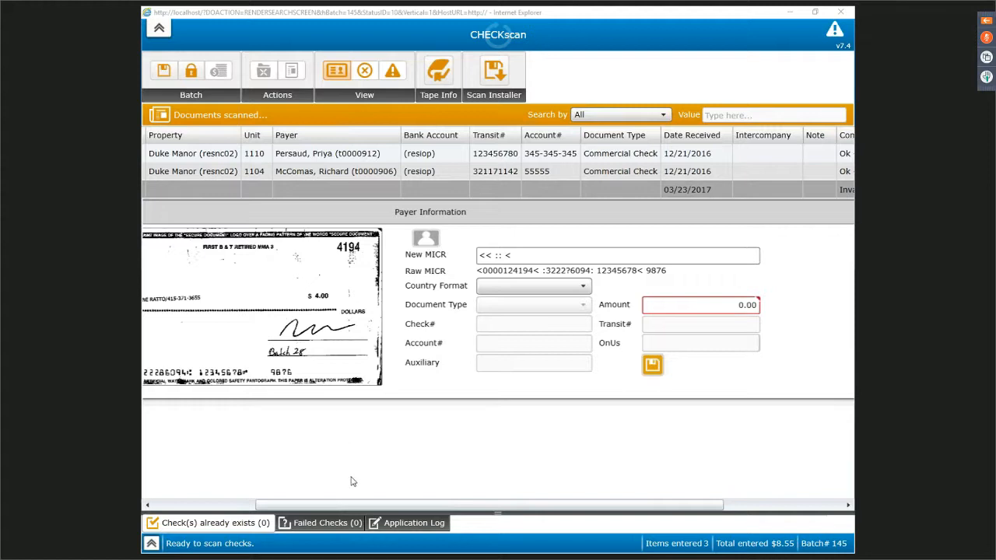
{"action": "left_click_drag", "start_coordinate": [356, 504], "coordinate": [242, 502]}
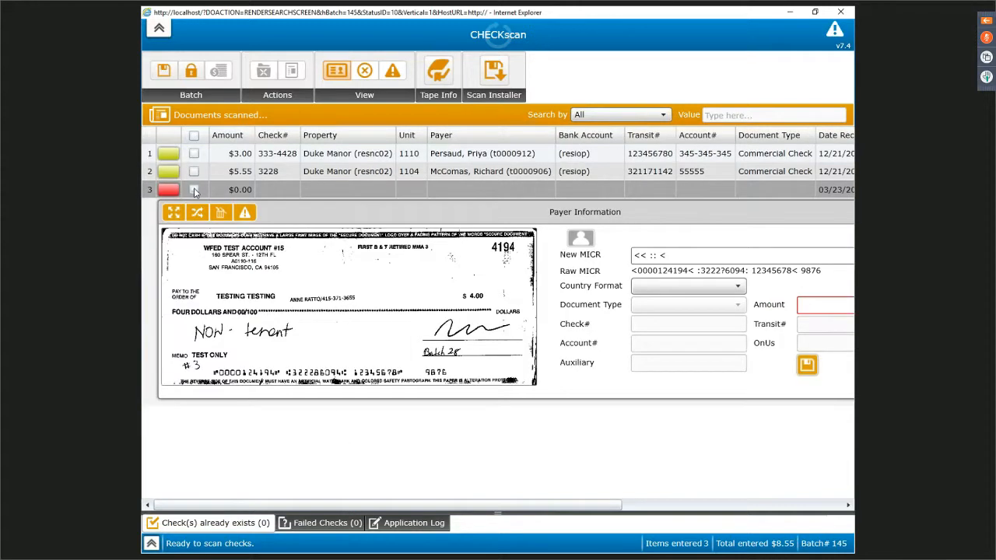
Mark the third check for deletion and start saving the batch, cancelling at the save-and-delete confirmation
{"action": "left_click", "coordinate": [195, 191]}
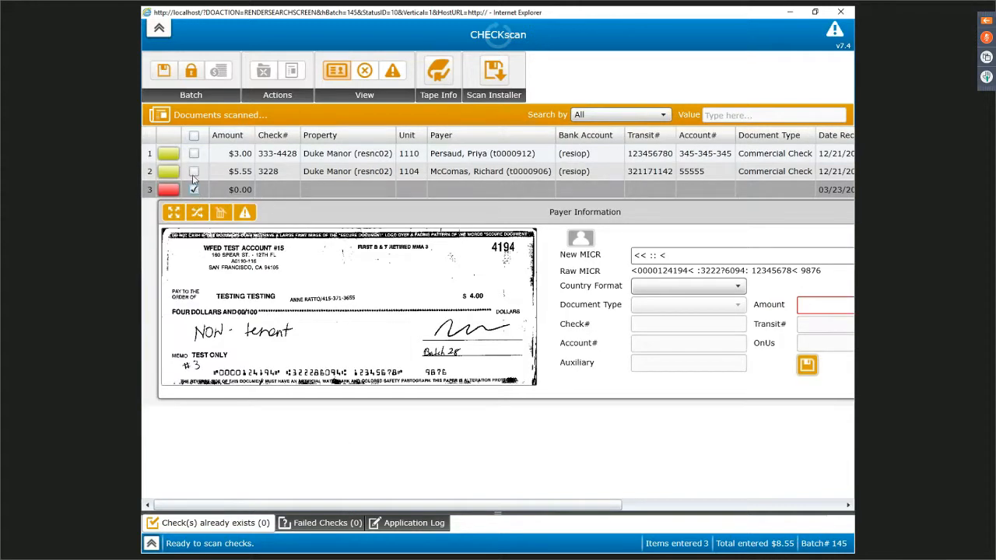
{"action": "left_click", "coordinate": [164, 71]}
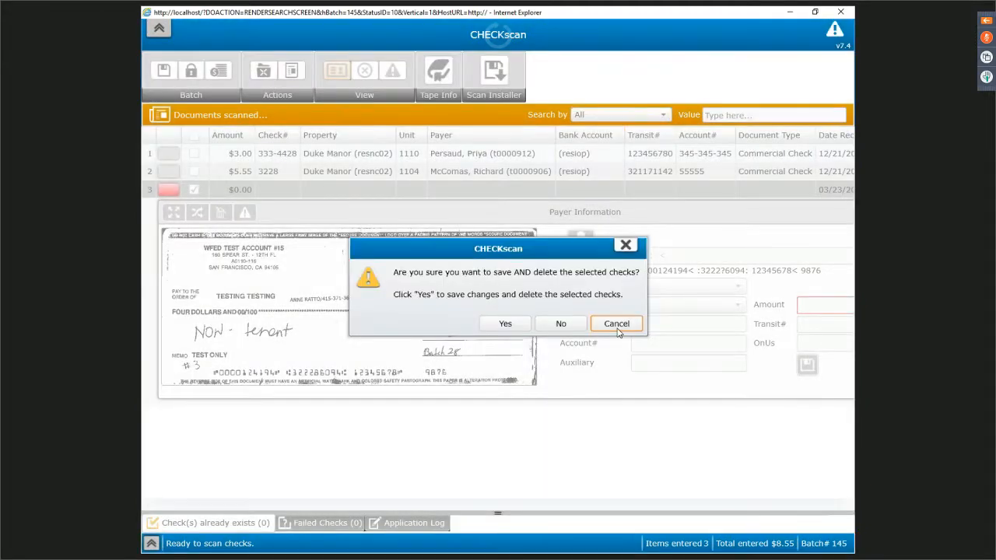
{"action": "left_click", "coordinate": [617, 324]}
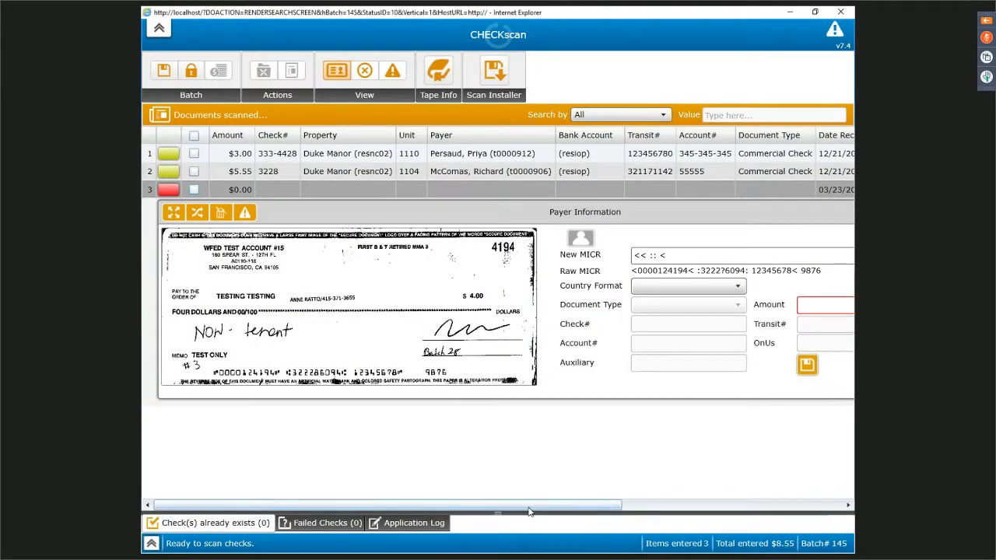
Set the third check's country format to US and its document type to Commercial Check
{"action": "left_click_drag", "start_coordinate": [534, 507], "coordinate": [646, 505]}
{"action": "left_click", "coordinate": [514, 286]}
{"action": "left_click", "coordinate": [507, 303]}
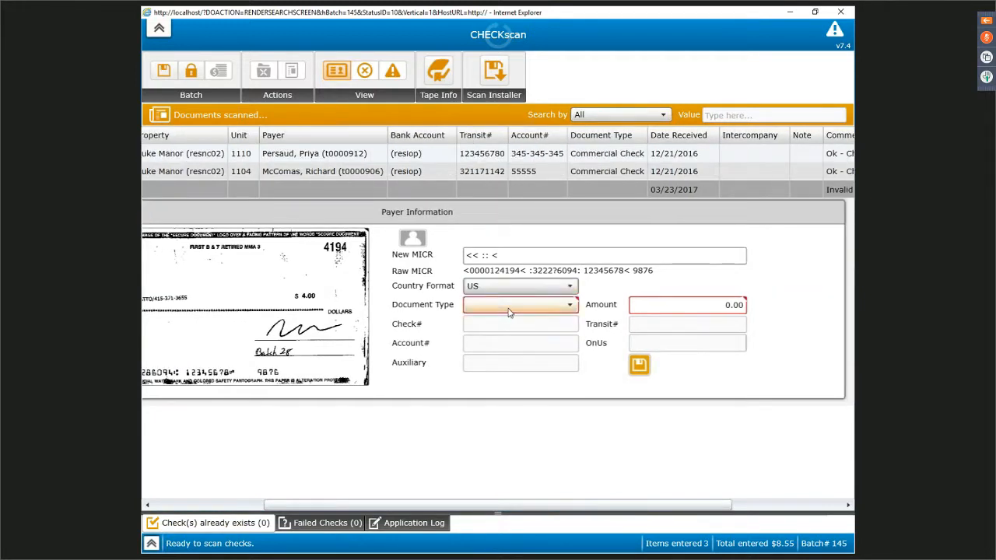
{"action": "left_click", "coordinate": [509, 309]}
{"action": "left_click", "coordinate": [510, 353]}
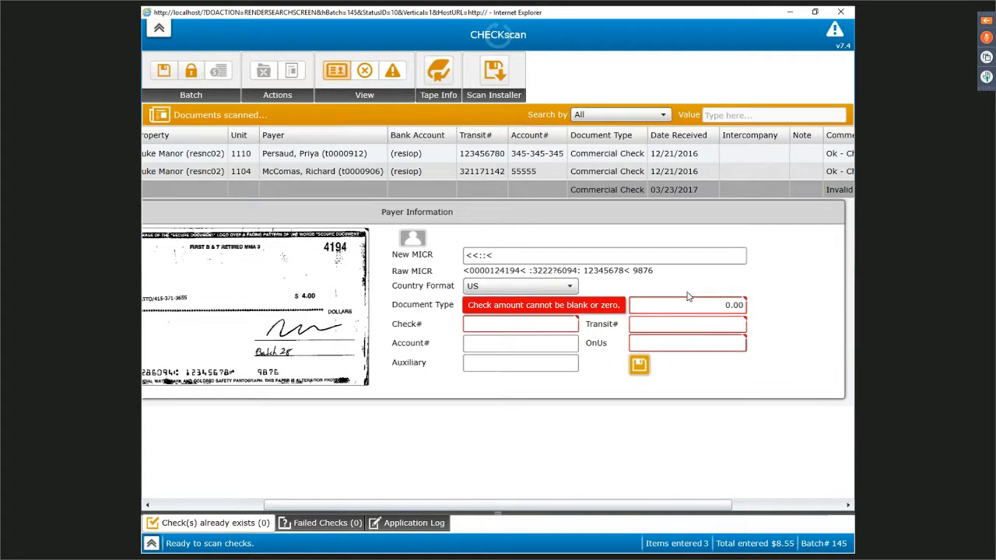
Enter the amount 4.00 and check number 4194 for the third check
{"action": "left_click", "coordinate": [771, 310]}
{"action": "left_click_drag", "start_coordinate": [725, 307], "coordinate": [785, 312]}
{"action": "type", "text": "4"}
{"action": "left_click", "coordinate": [780, 346]}
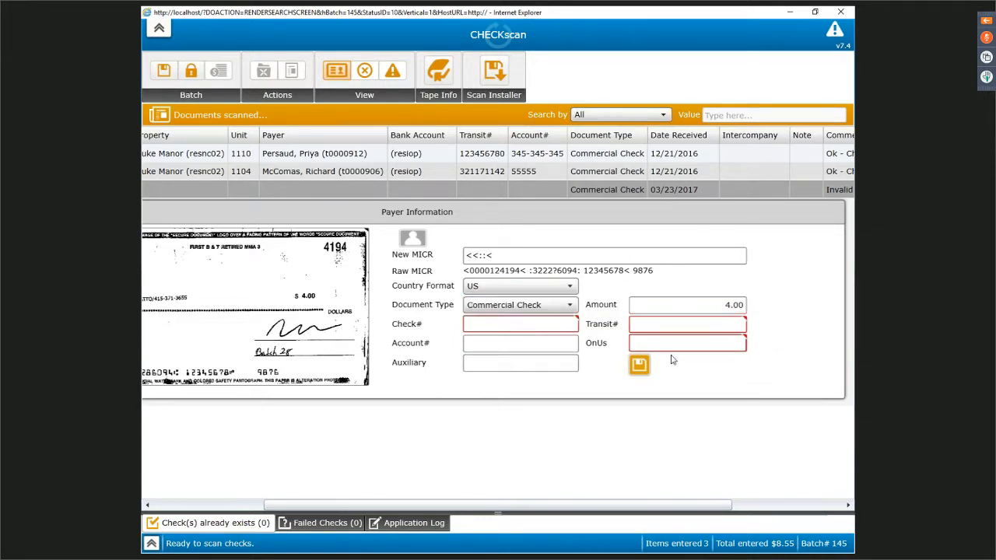
{"action": "left_click", "coordinate": [472, 328]}
{"action": "type", "text": "4"}
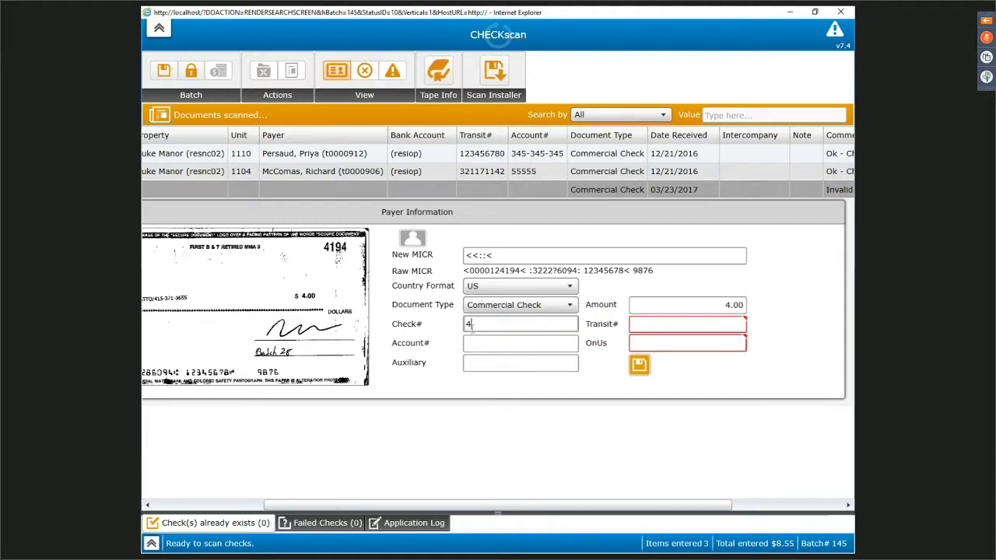
{"action": "type", "text": "194"}
{"action": "key", "text": "Tab"}
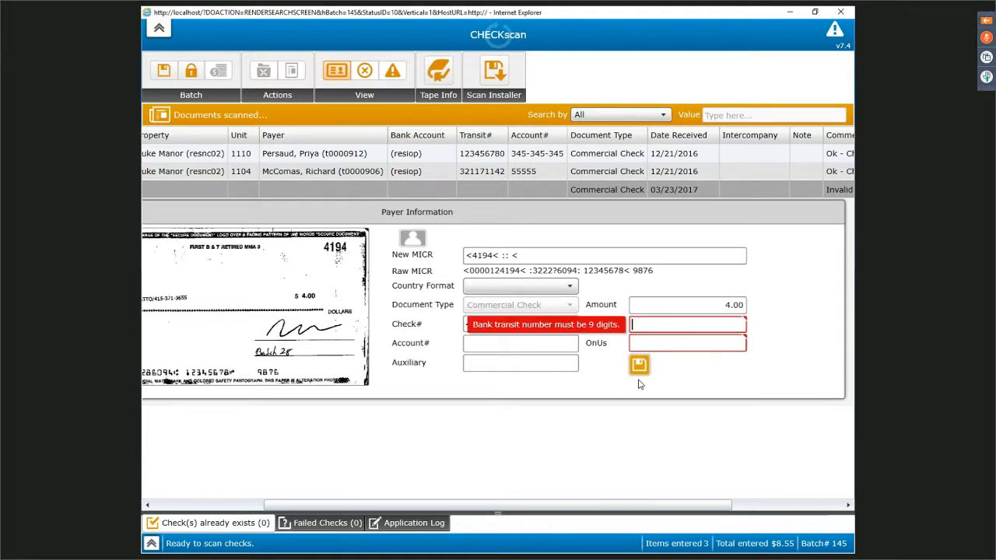
Close batch 145 without saving, leave the CHECKscan Dashboard, and collapse the side menu on the Payments Dashboard
{"action": "left_click_drag", "start_coordinate": [568, 512], "coordinate": [445, 511]}
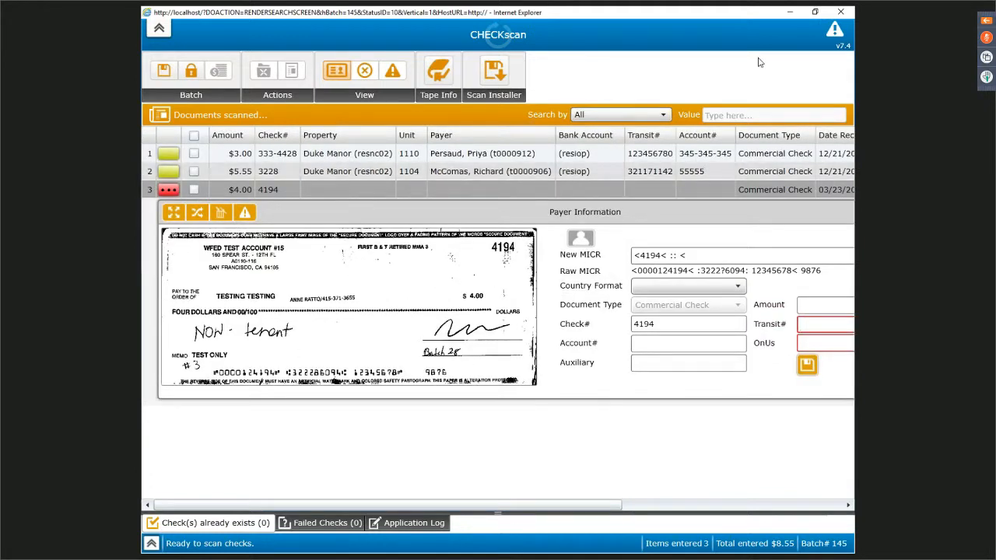
{"action": "left_click", "coordinate": [842, 11]}
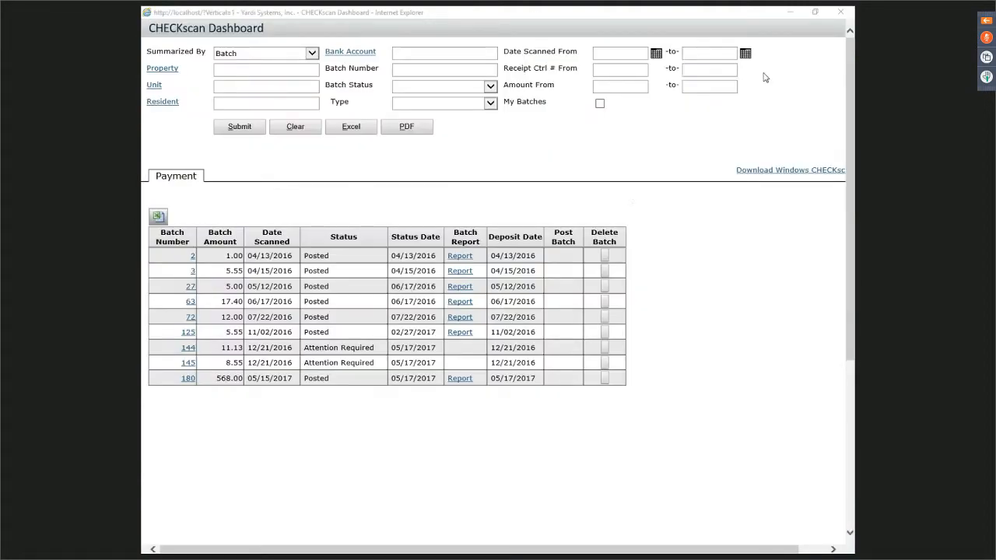
{"action": "left_click", "coordinate": [838, 14]}
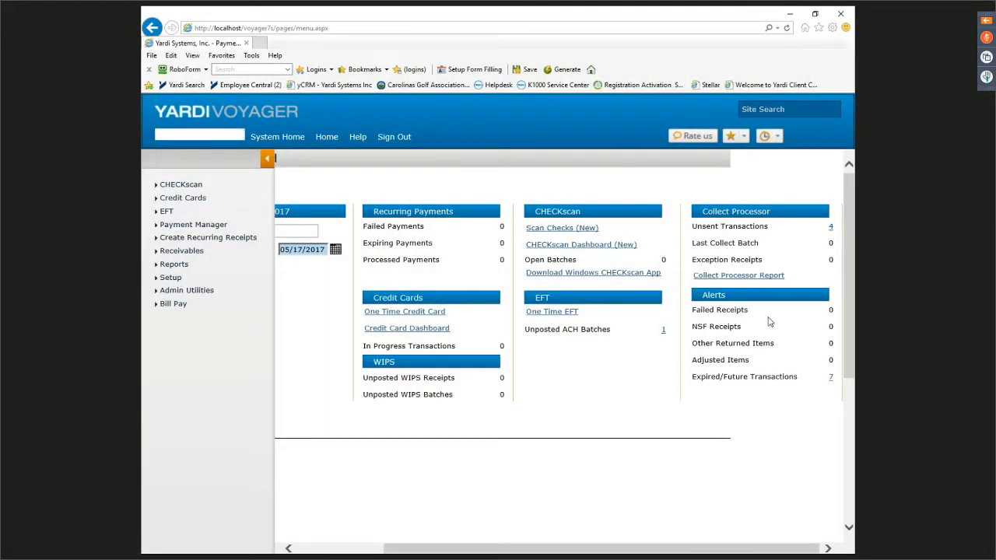
{"action": "left_click", "coordinate": [266, 162]}
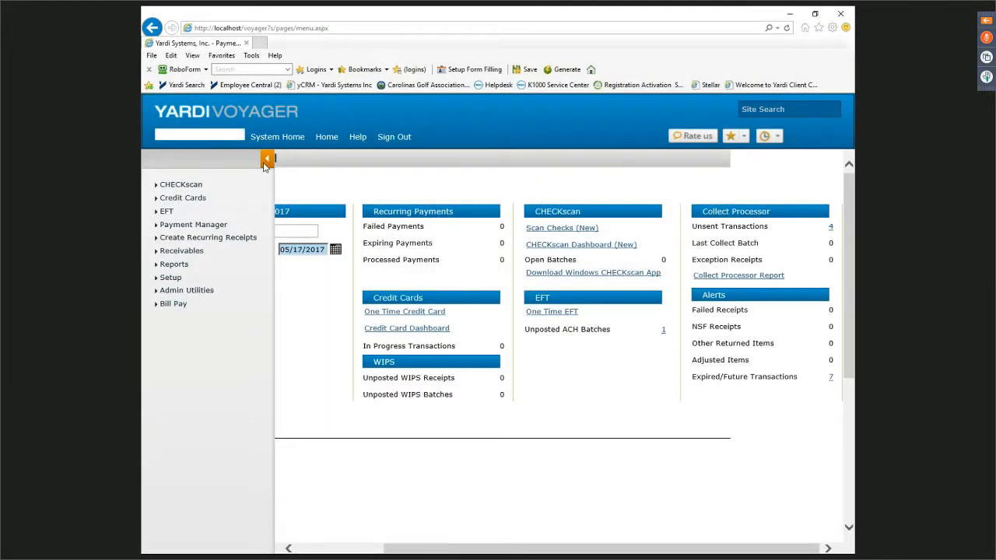
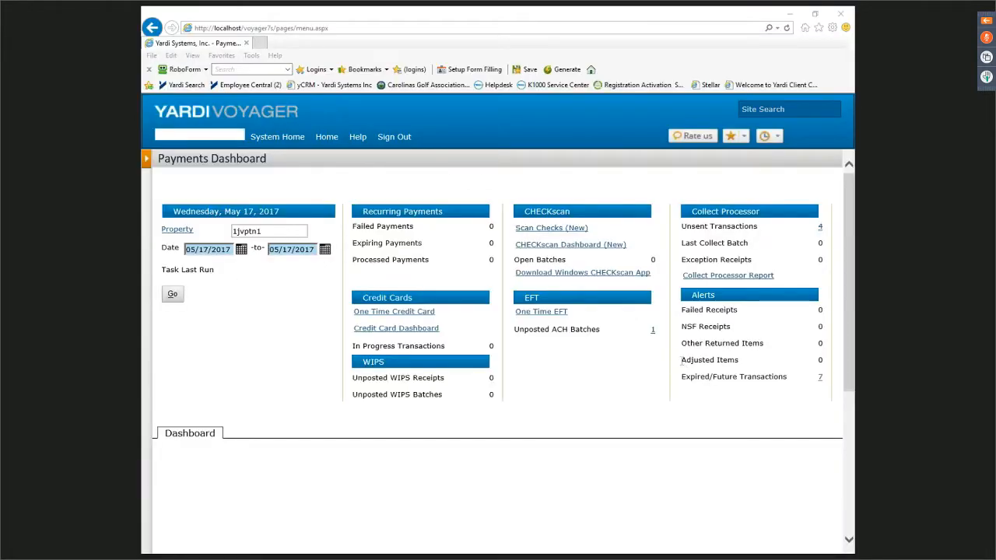
Highlight the Adjusted Items entry in the Payments Dashboard's Alerts section
{"action": "left_click_drag", "start_coordinate": [682, 360], "coordinate": [738, 362]}
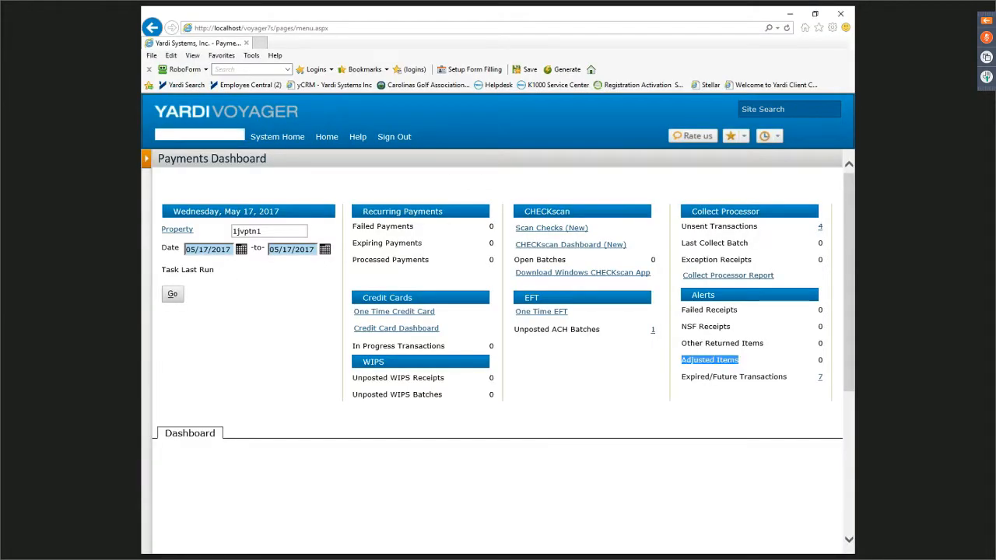
{"action": "key", "text": "alt+Tab"}
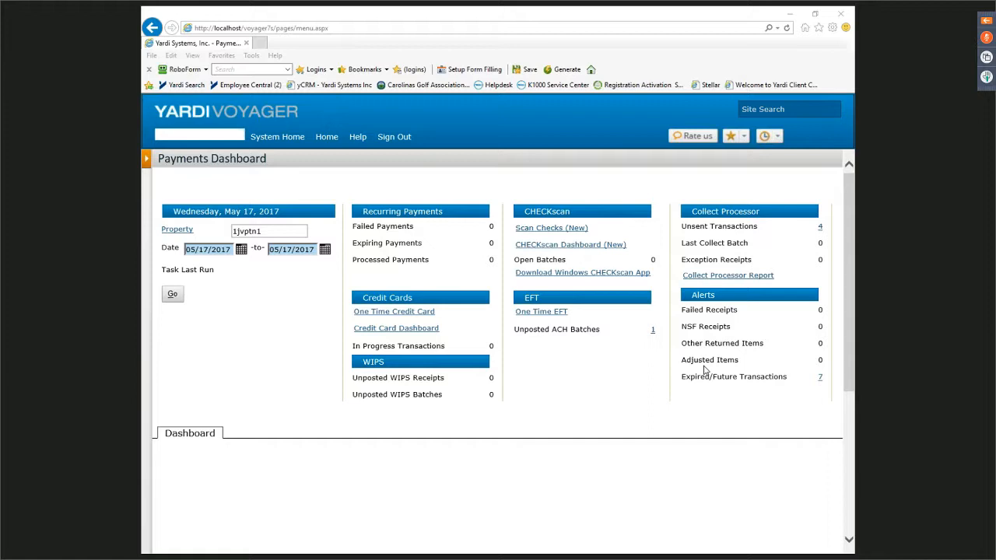
{"action": "triple_click", "coordinate": [700, 361]}
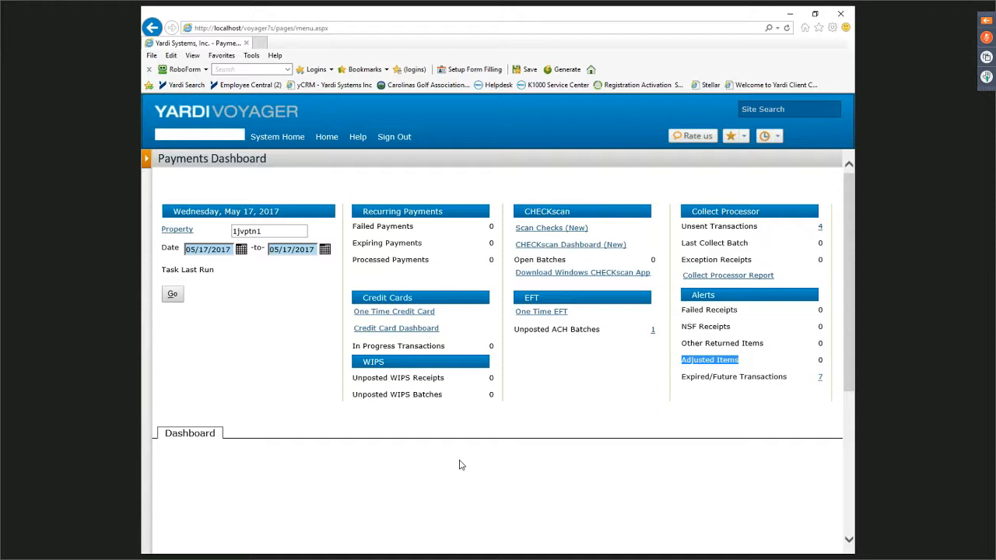
List the Expired/Future Transactions from the Payments Dashboard's Alerts section and review the transactions
{"action": "left_click", "coordinate": [820, 378]}
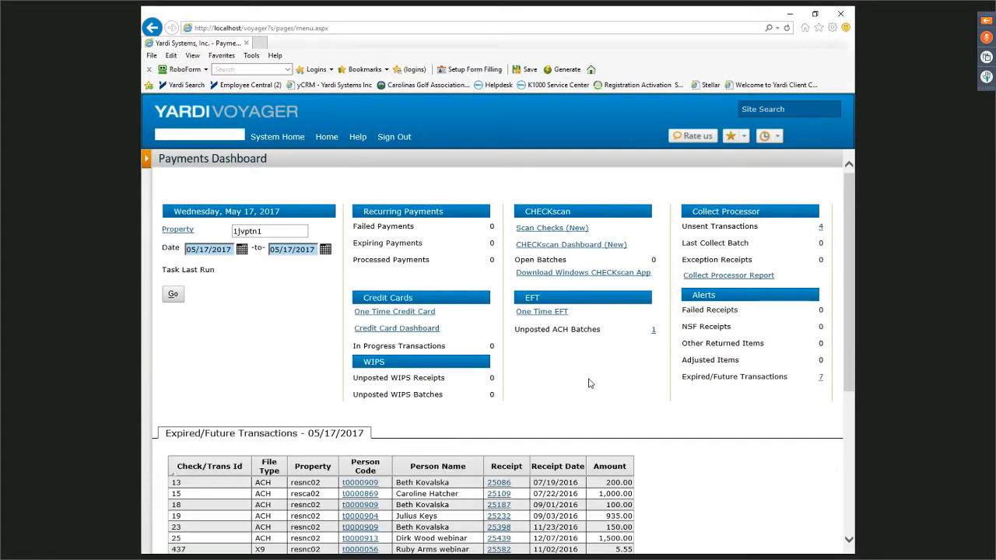
{"action": "scroll", "coordinate": [589, 383], "scroll_direction": "down", "scroll_amount": 3}
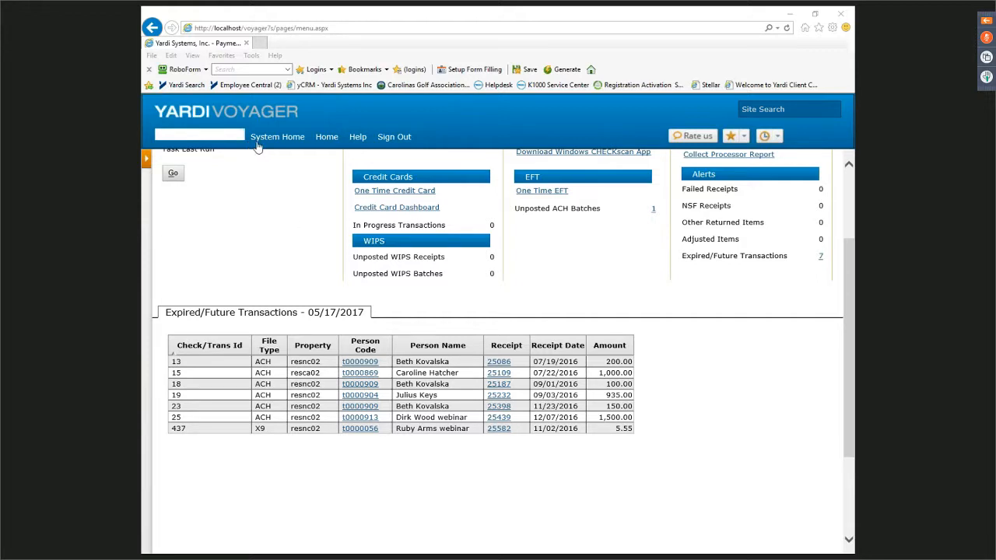
Open the Resident EFT Clean Up utility
{"action": "left_click", "coordinate": [145, 159]}
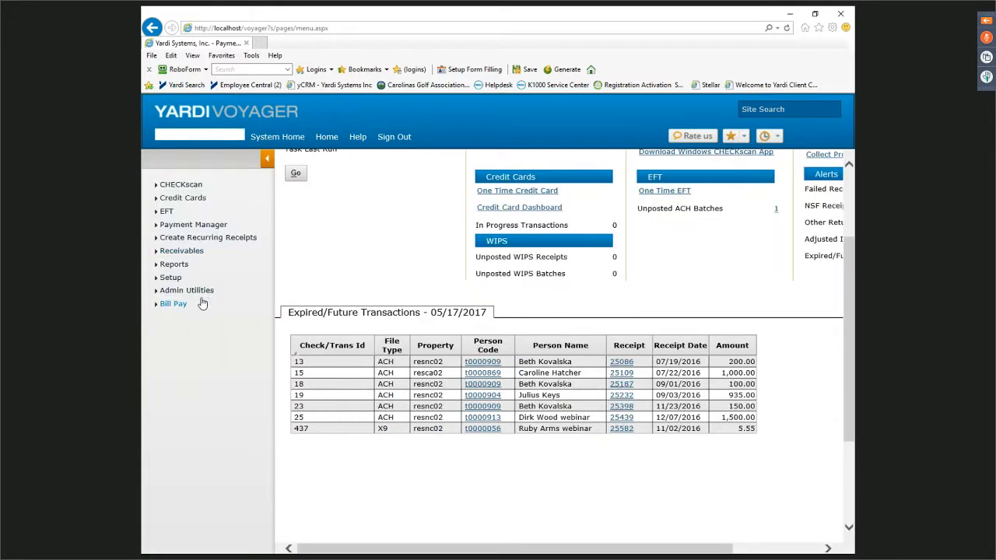
{"action": "mouse_move", "coordinate": [198, 294]}
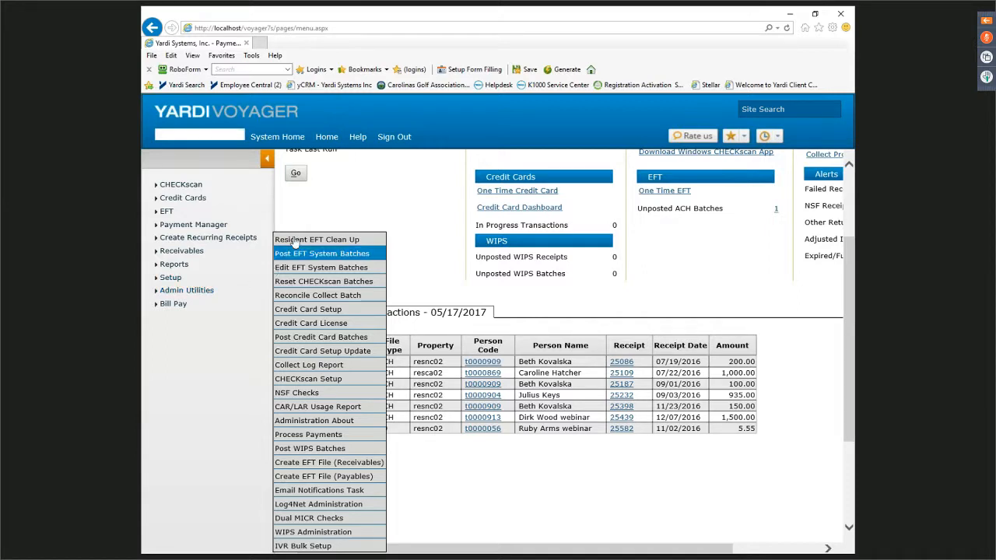
{"action": "left_click", "coordinate": [366, 243]}
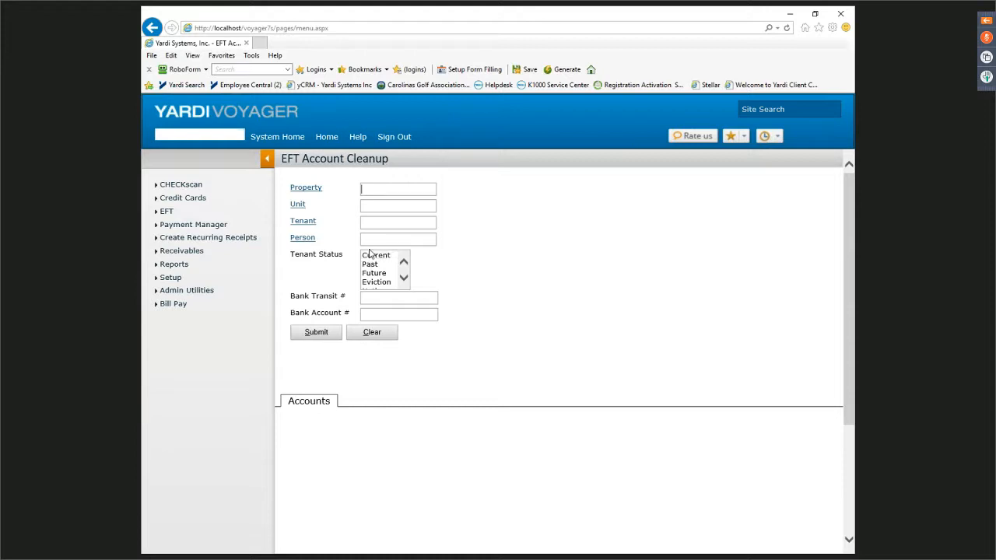
Try to find EFT accounts using "webinar" as the Person, and clear that entry
{"action": "left_click", "coordinate": [368, 240]}
{"action": "type", "text": "webinar"}
{"action": "left_click", "coordinate": [329, 333]}
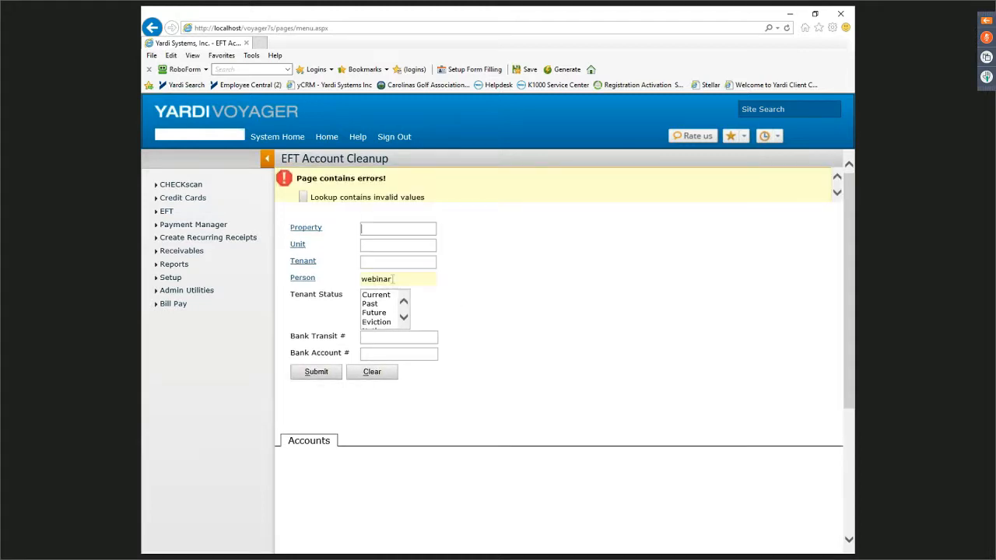
{"action": "left_click_drag", "start_coordinate": [393, 279], "coordinate": [371, 282]}
{"action": "key", "text": "BackSpace"}
{"action": "key", "text": "BackSpace"}
Look up tenants matching "webin", choose the first suggestion, and list that tenant's EFT accounts
{"action": "type", "text": "webin"}
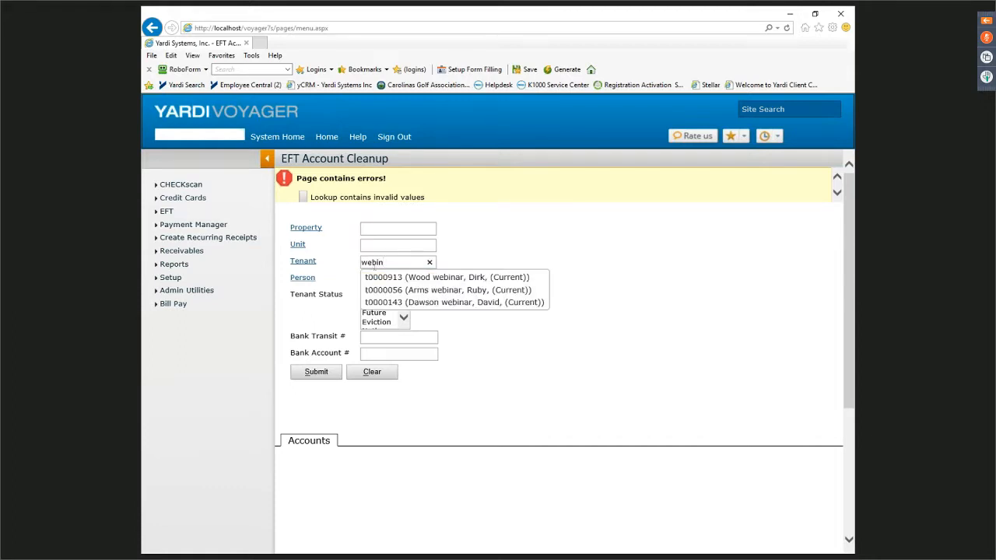
{"action": "left_click", "coordinate": [437, 277]}
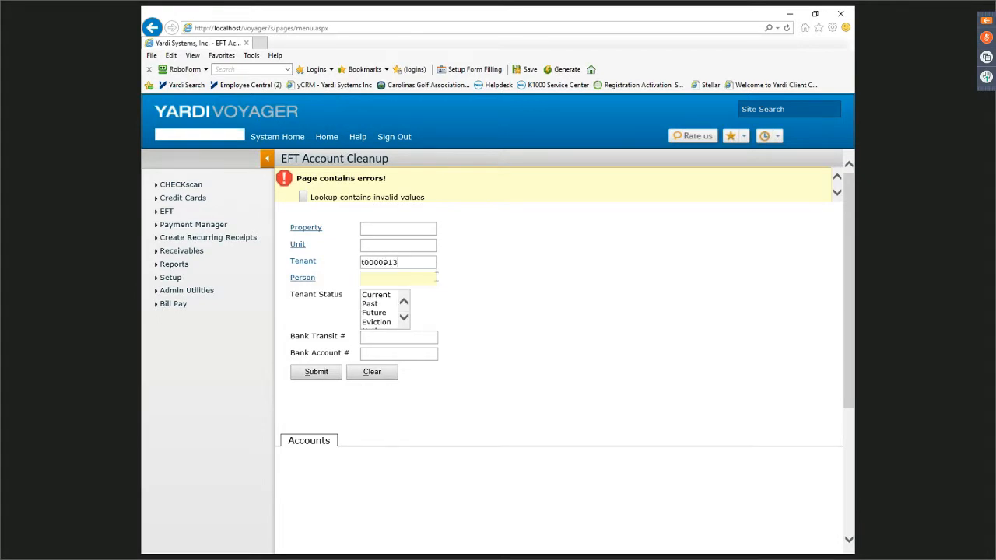
{"action": "left_click", "coordinate": [342, 371]}
{"action": "scroll", "coordinate": [525, 400], "scroll_direction": "down", "scroll_amount": 3}
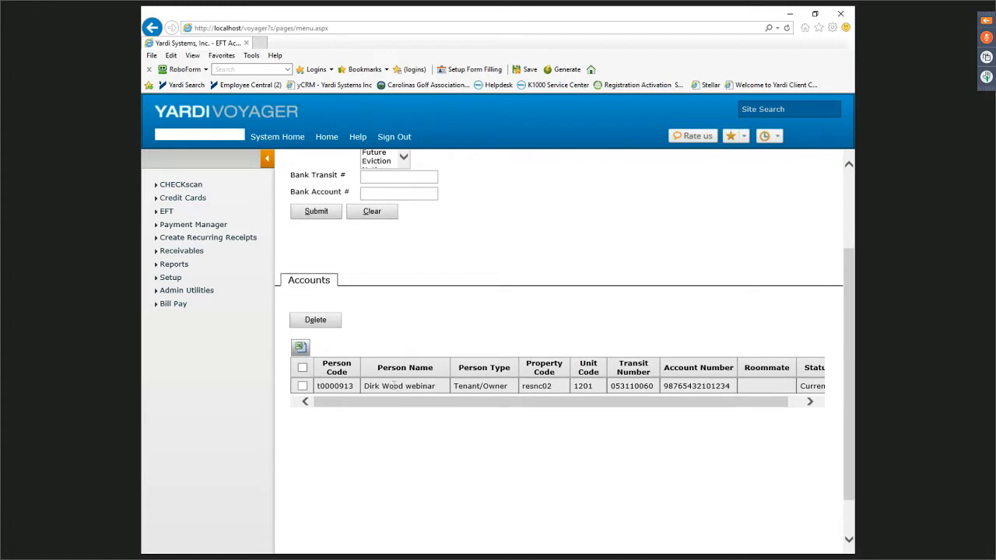
Highlight the tenant's name and bank account number in the Accounts results
{"action": "left_click_drag", "start_coordinate": [433, 387], "coordinate": [397, 393]}
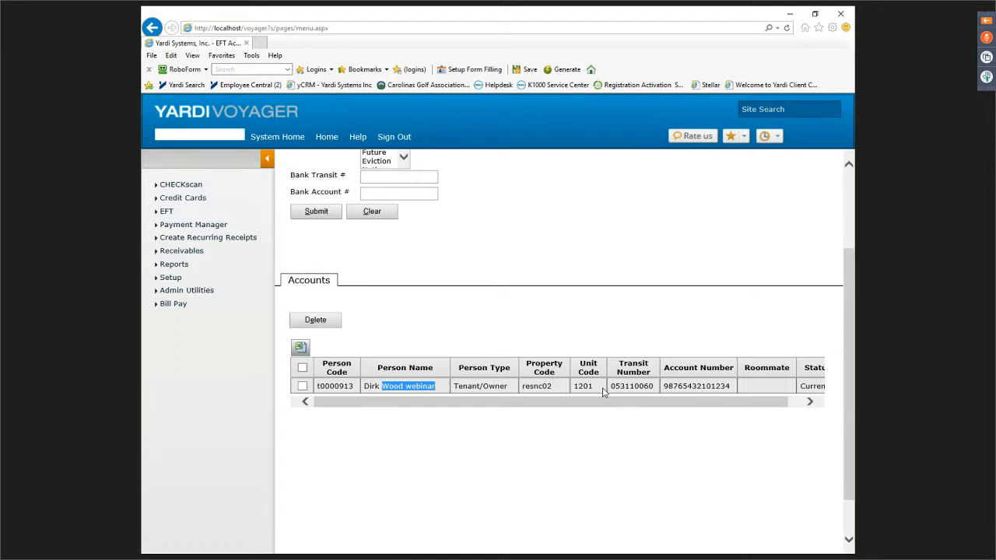
{"action": "left_click_drag", "start_coordinate": [607, 387], "coordinate": [730, 389]}
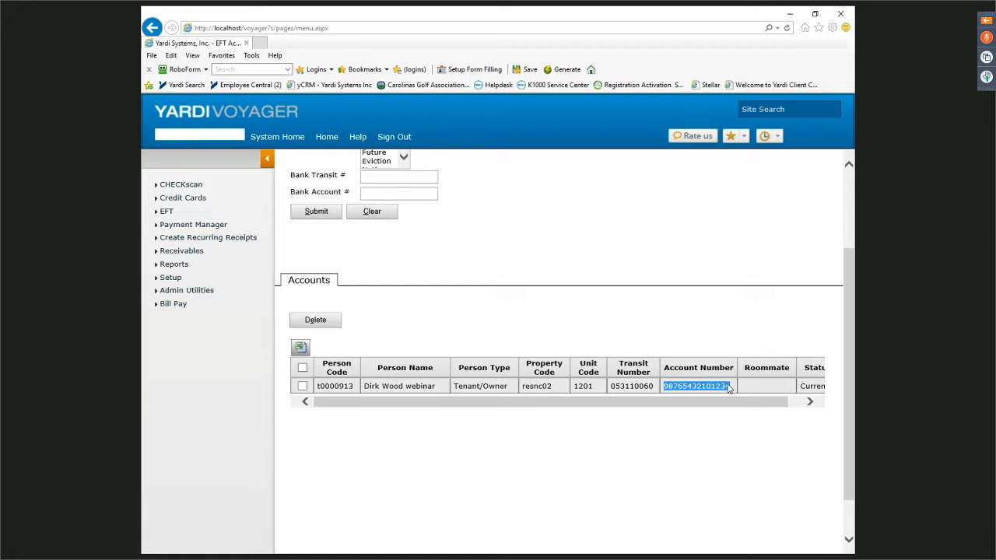
{"action": "key", "text": "alt+Tab"}
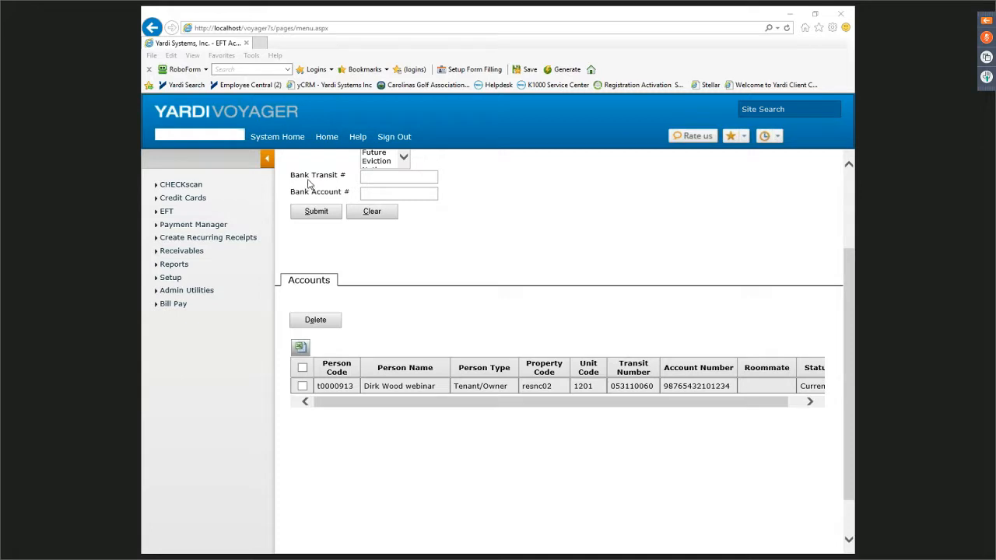
Return to the Payments Dashboard, view the CHECKscan Dashboard's batch filters in a maximized window, and close it
{"action": "left_click", "coordinate": [326, 137]}
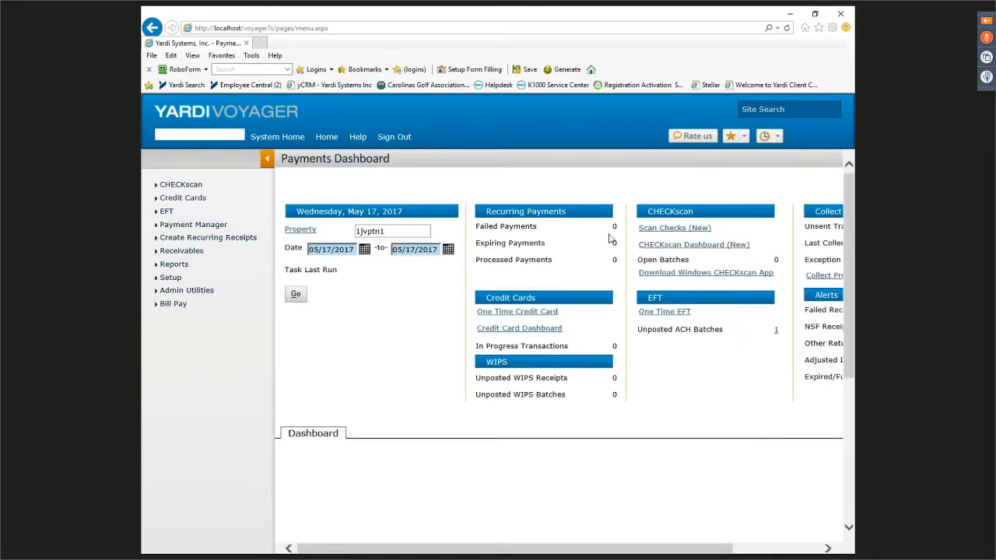
{"action": "left_click", "coordinate": [686, 247]}
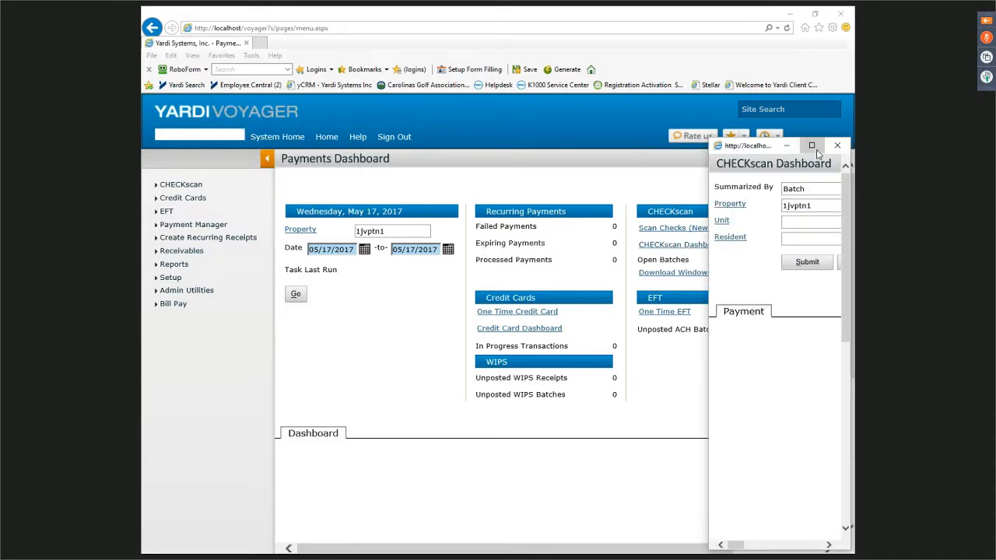
{"action": "left_click", "coordinate": [812, 146]}
{"action": "left_click", "coordinate": [398, 72]}
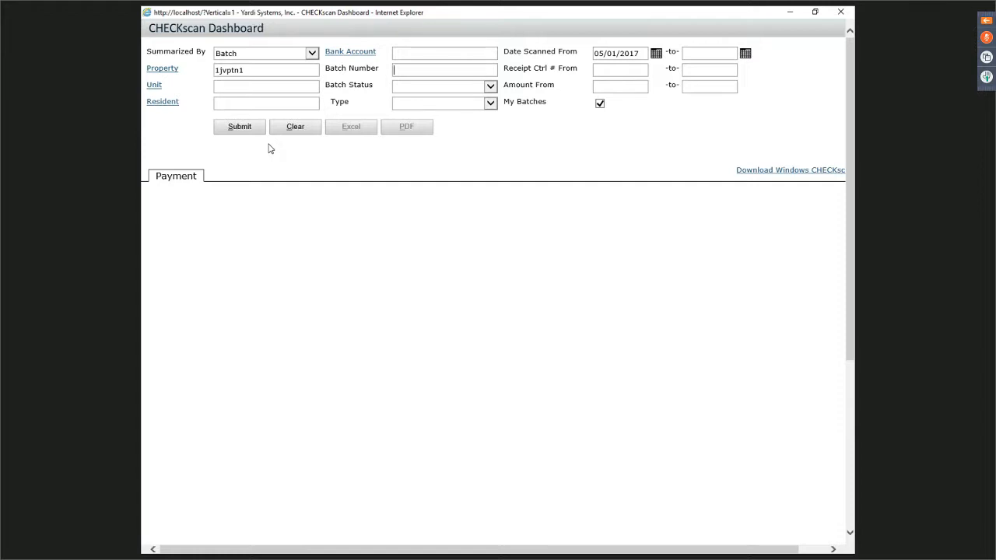
{"action": "left_click", "coordinate": [843, 14]}
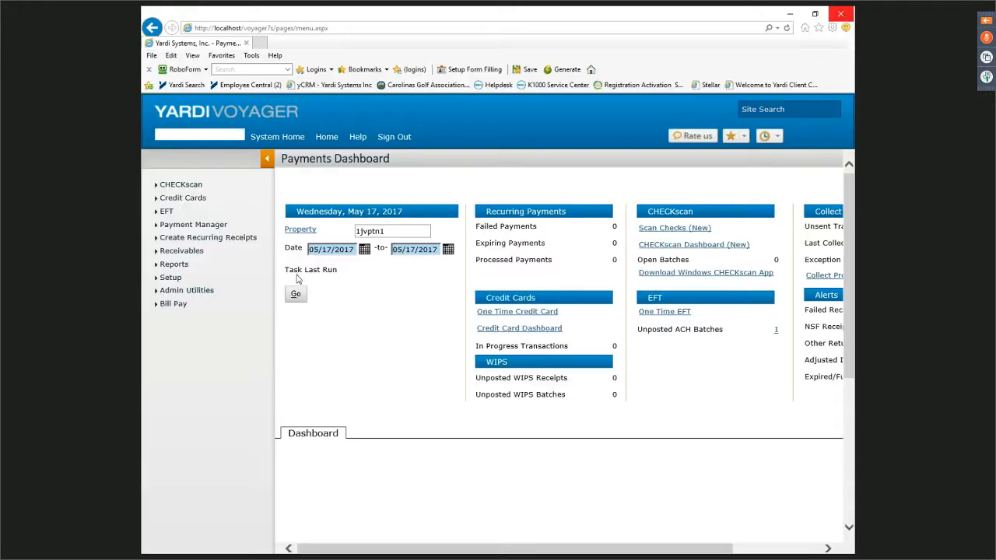
Open Reset CHECKscan Batches and check the Current Status options, trying Ready to Post before returning to Scanning in Progress
{"action": "mouse_move", "coordinate": [202, 293]}
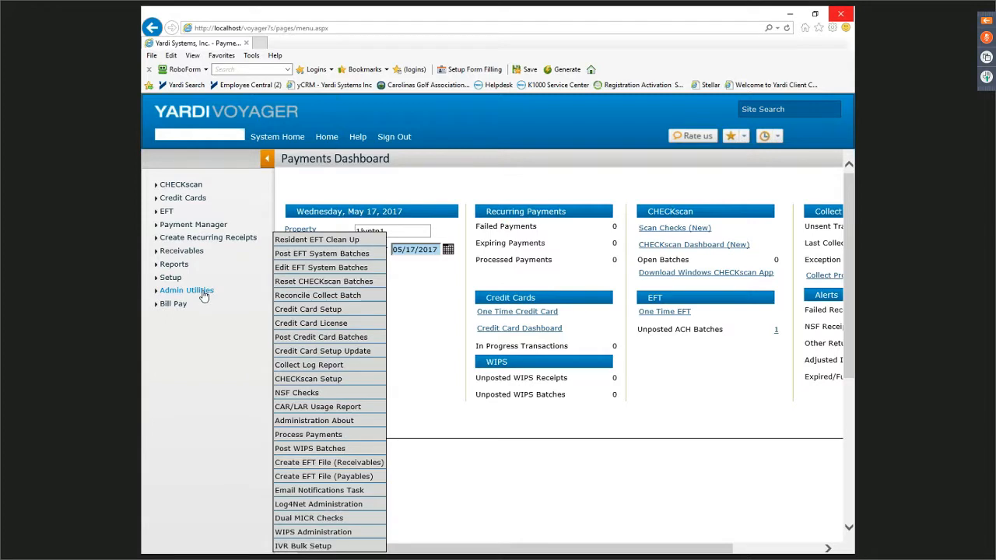
{"action": "left_click", "coordinate": [339, 282]}
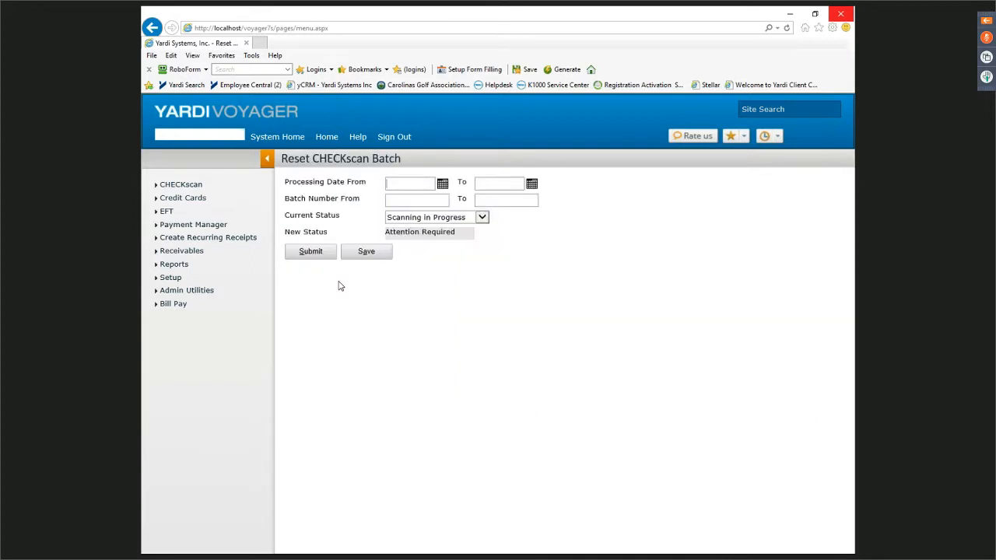
{"action": "left_click", "coordinate": [482, 218]}
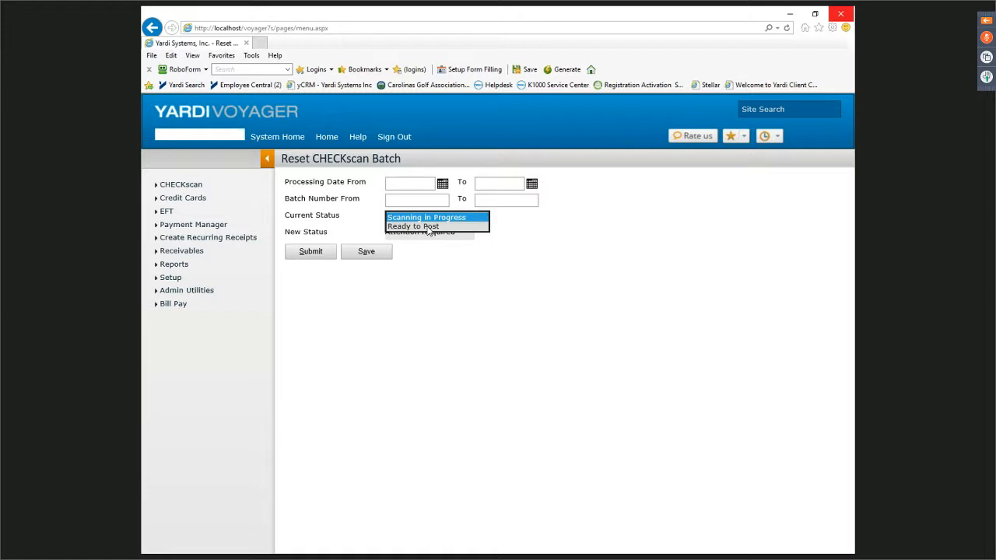
{"action": "left_click", "coordinate": [429, 227]}
{"action": "left_click", "coordinate": [485, 216]}
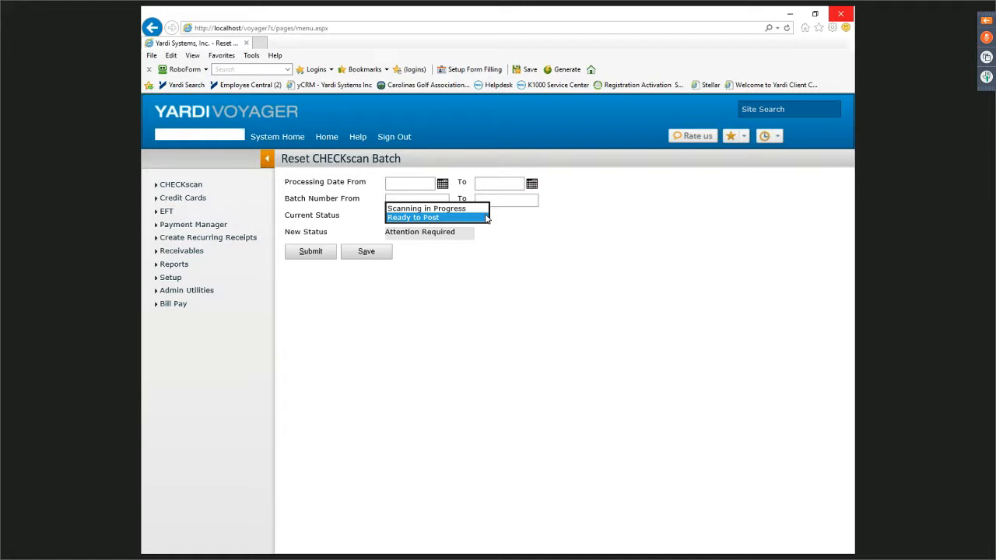
{"action": "left_click", "coordinate": [467, 209]}
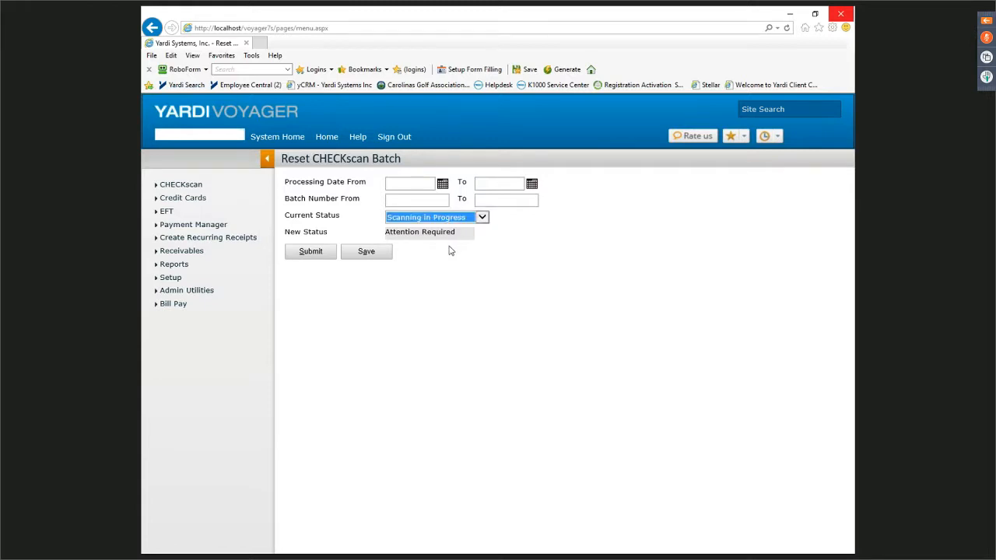
List the CHECKscan batches that are Scanning in Progress, without a batch number range, and mark the select-all box
{"action": "left_click", "coordinate": [400, 200]}
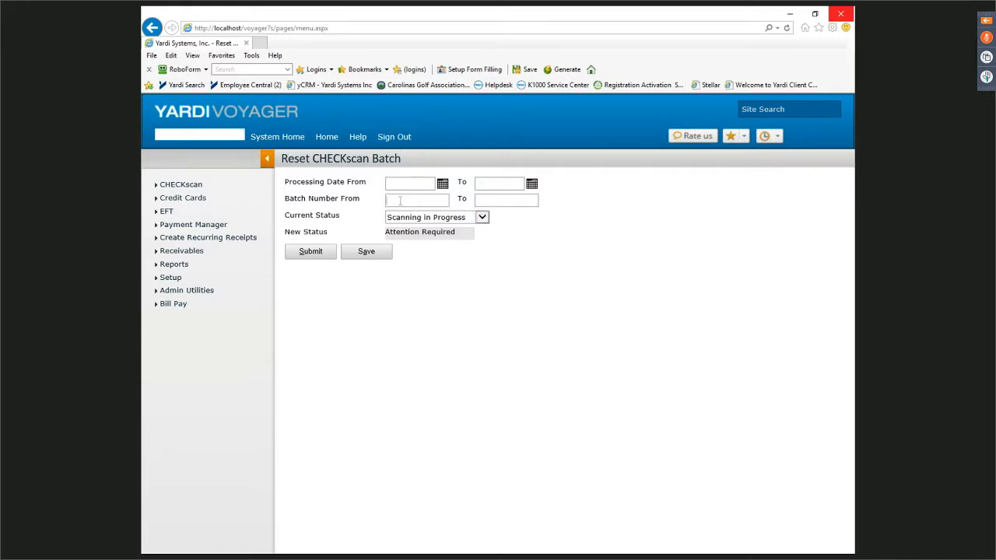
{"action": "left_click", "coordinate": [515, 200]}
{"action": "left_click", "coordinate": [318, 254]}
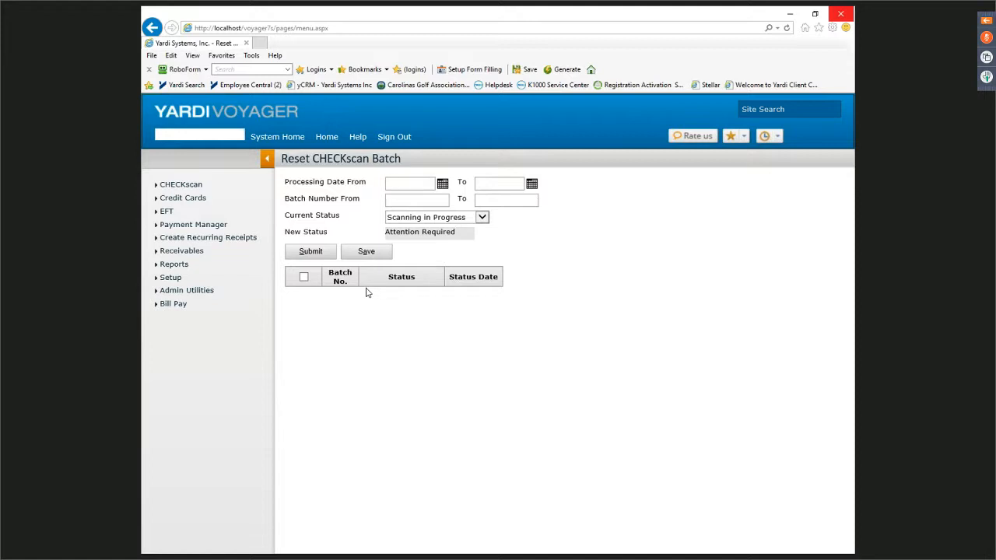
{"action": "left_click", "coordinate": [304, 277]}
Set the Current Status to Ready to Post, keep select-all marked, and highlight the Attention Required new status
{"action": "left_click", "coordinate": [483, 217]}
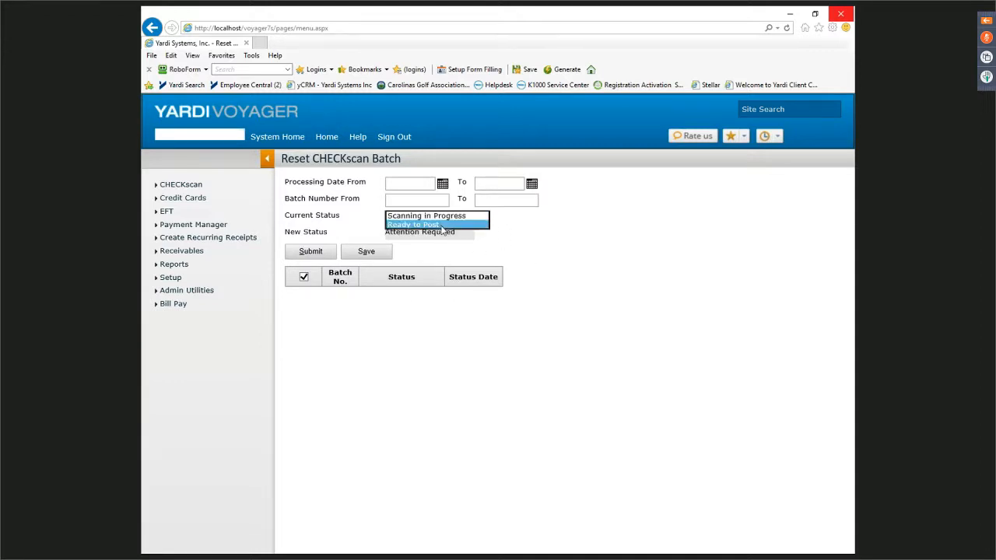
{"action": "left_click", "coordinate": [439, 227]}
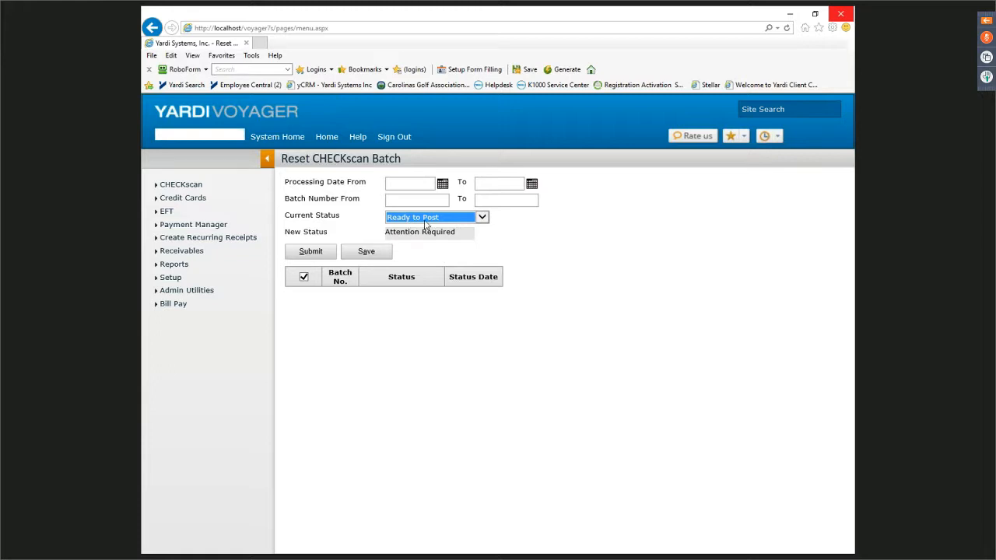
{"action": "left_click", "coordinate": [303, 277]}
{"action": "left_click", "coordinate": [303, 277]}
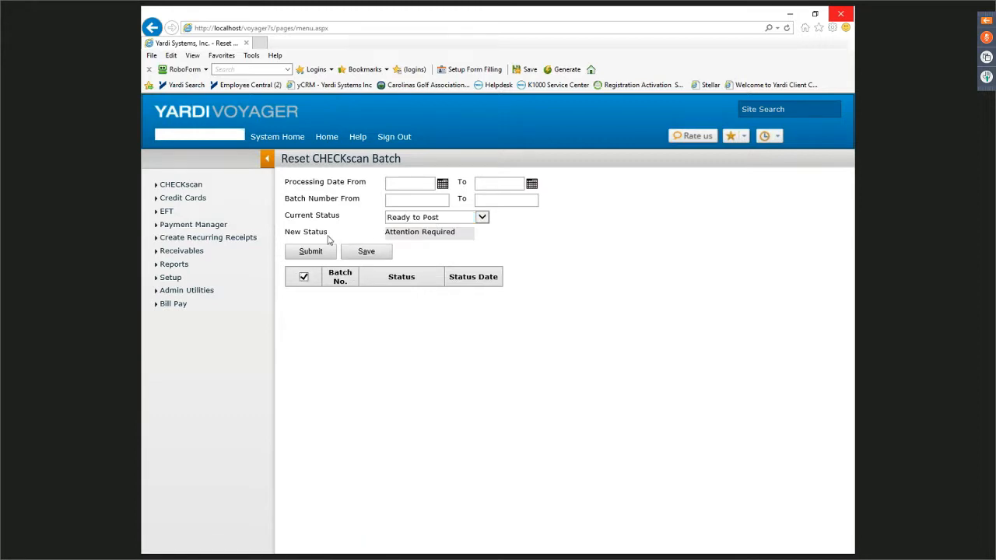
{"action": "left_click_drag", "start_coordinate": [330, 233], "coordinate": [285, 233]}
{"action": "left_click_drag", "start_coordinate": [453, 236], "coordinate": [412, 240]}
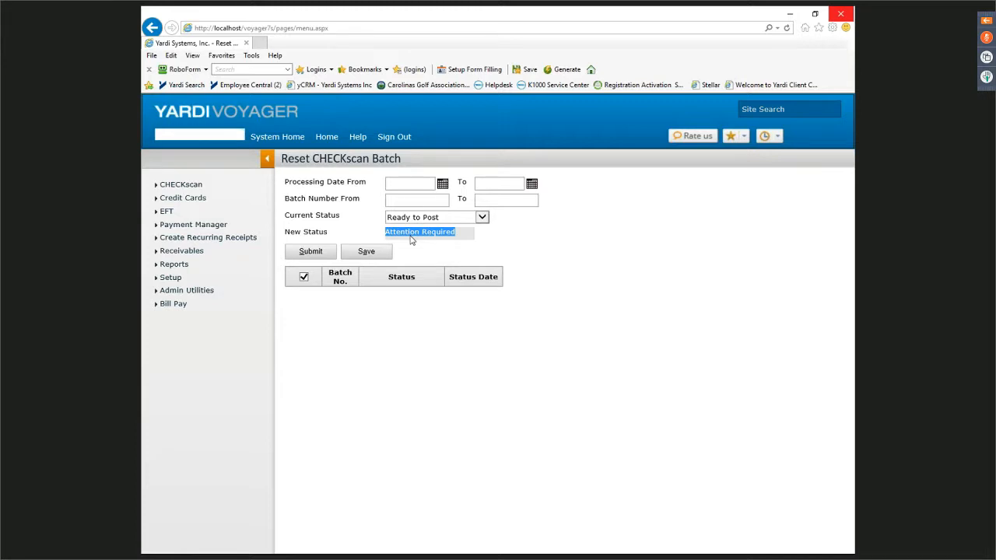
{"action": "key", "text": "alt+Tab"}
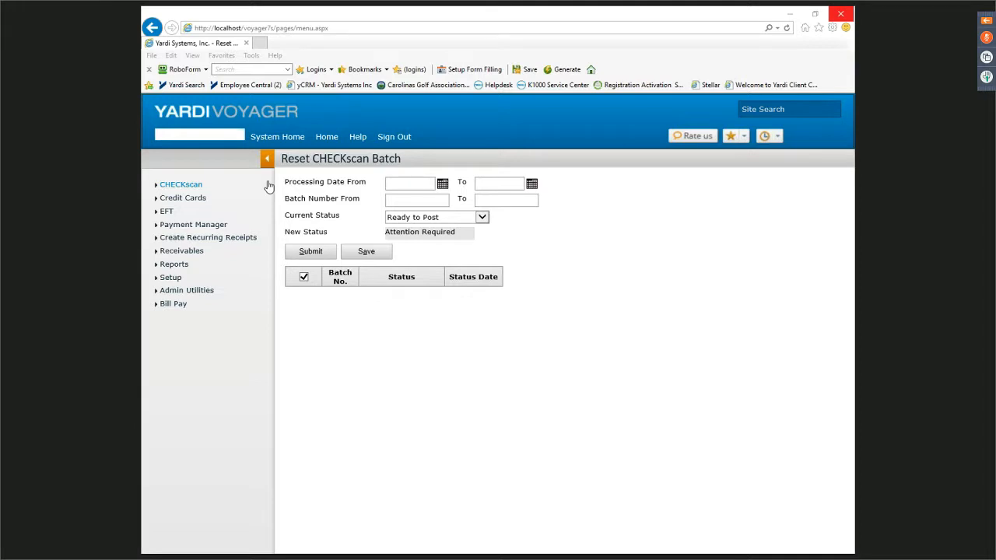
Open the Transaction Registers report and display the receipt register with the prefilled property and control number filters
{"action": "left_click", "coordinate": [186, 268]}
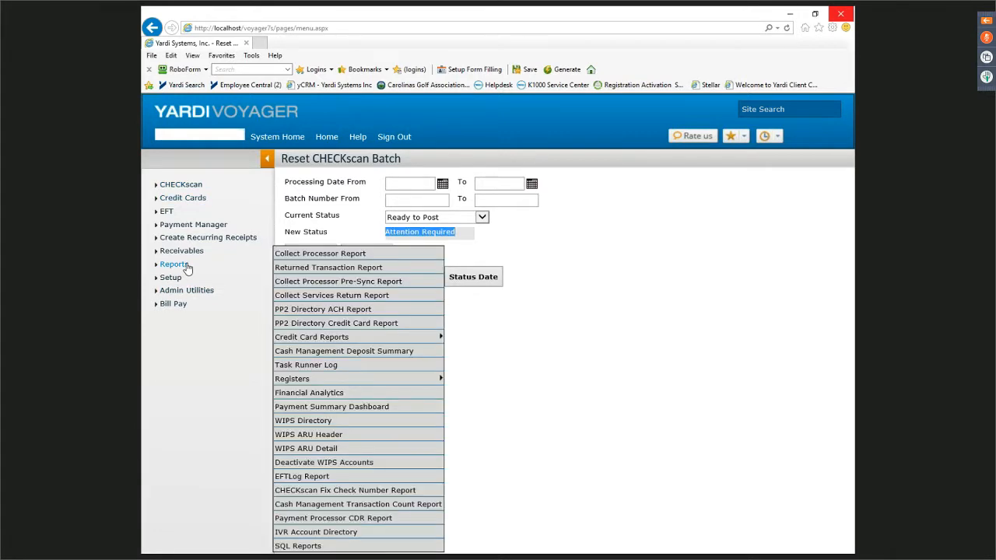
{"action": "left_click", "coordinate": [185, 267]}
{"action": "mouse_move", "coordinate": [299, 382]}
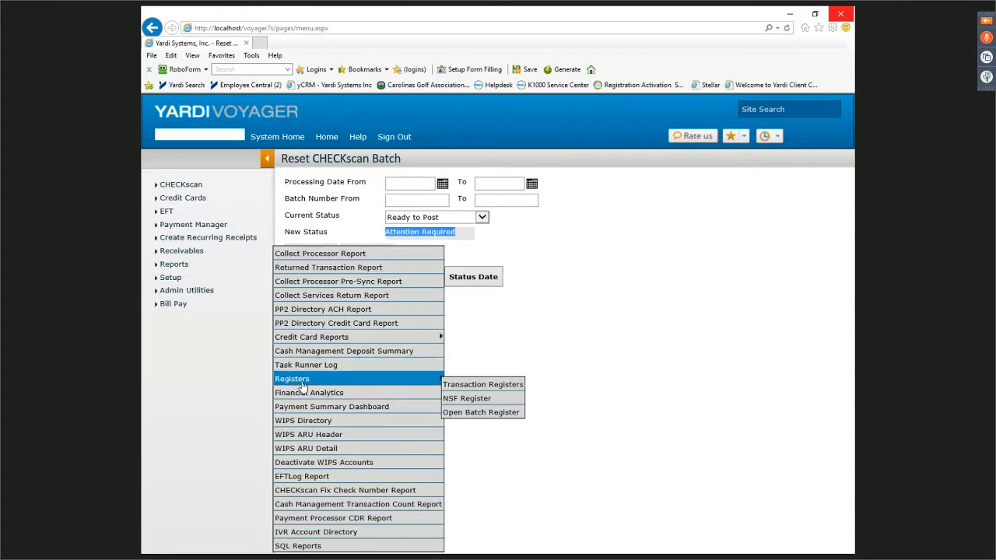
{"action": "left_click", "coordinate": [477, 386]}
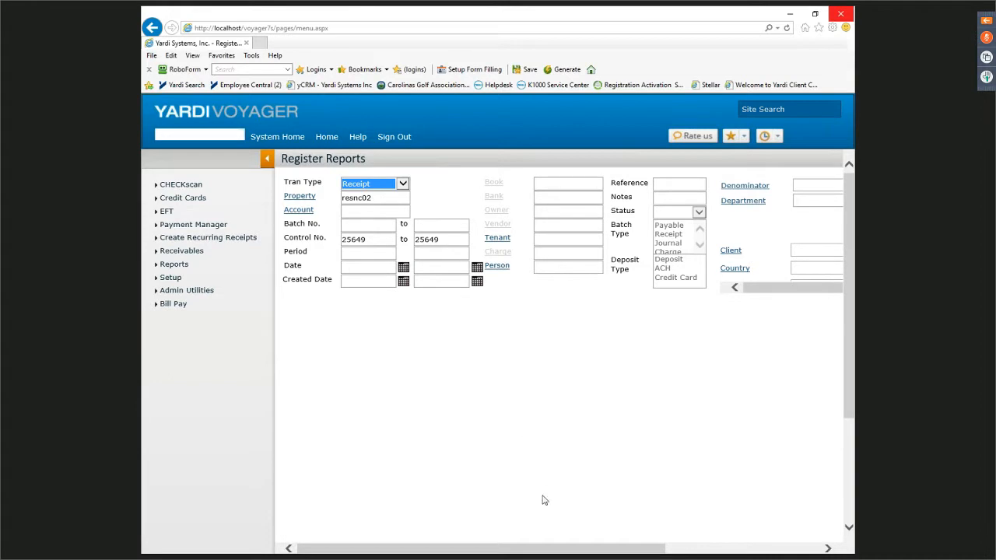
{"action": "left_click_drag", "start_coordinate": [565, 549], "coordinate": [730, 530]}
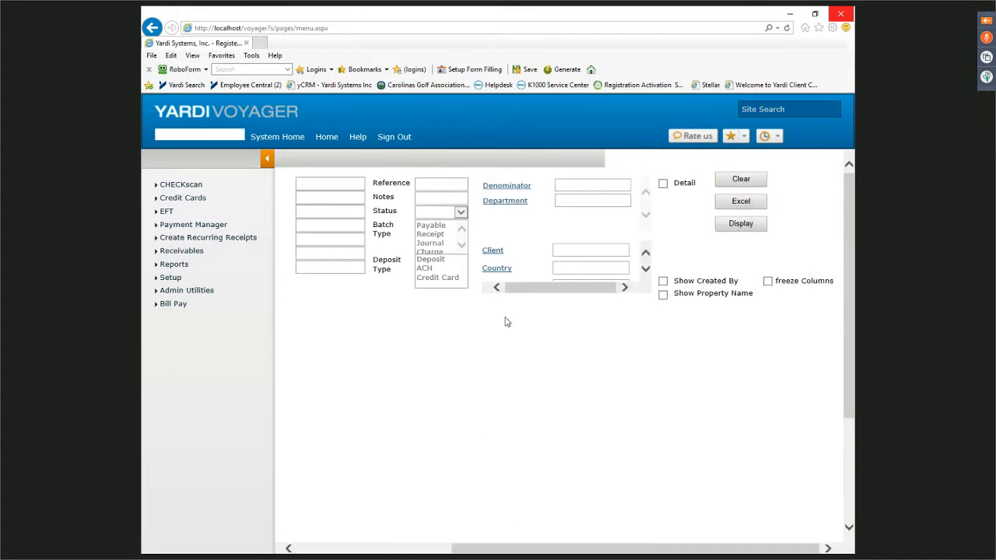
{"action": "left_click_drag", "start_coordinate": [562, 549], "coordinate": [405, 551]}
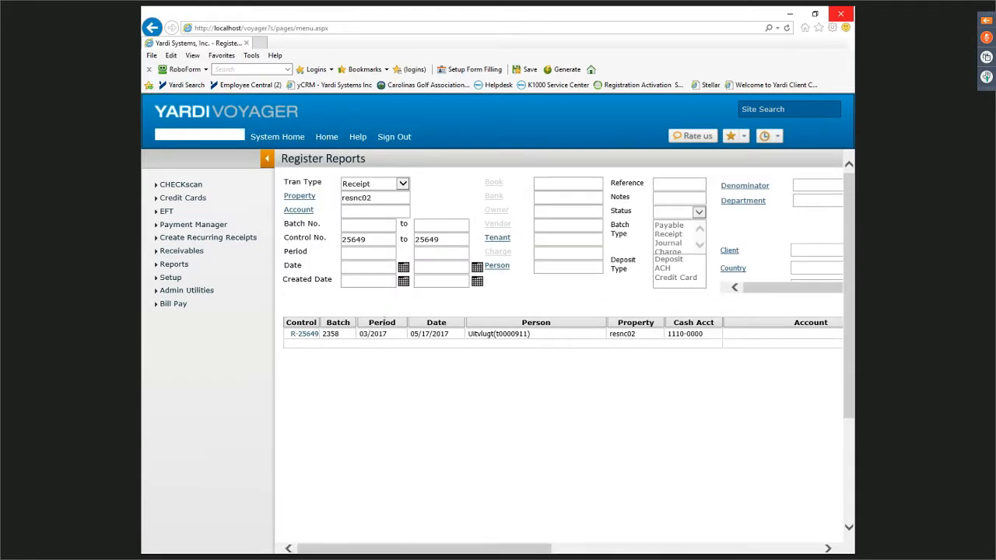
Clear the control number range, filter Notes by %rev%, and display the matching receipts with the side menu collapsed
{"action": "double_click", "coordinate": [449, 239]}
{"action": "key", "text": "Delete"}
{"action": "double_click", "coordinate": [364, 239]}
{"action": "key", "text": "Delete"}
{"action": "type", "text": "%rev%"}
{"action": "left_click_drag", "start_coordinate": [545, 545], "coordinate": [766, 545]}
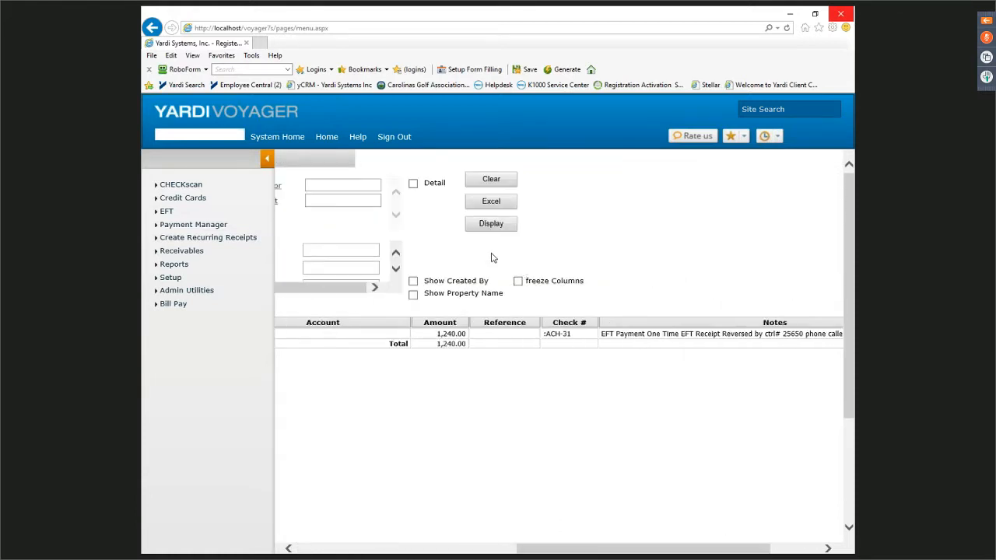
{"action": "left_click", "coordinate": [264, 160]}
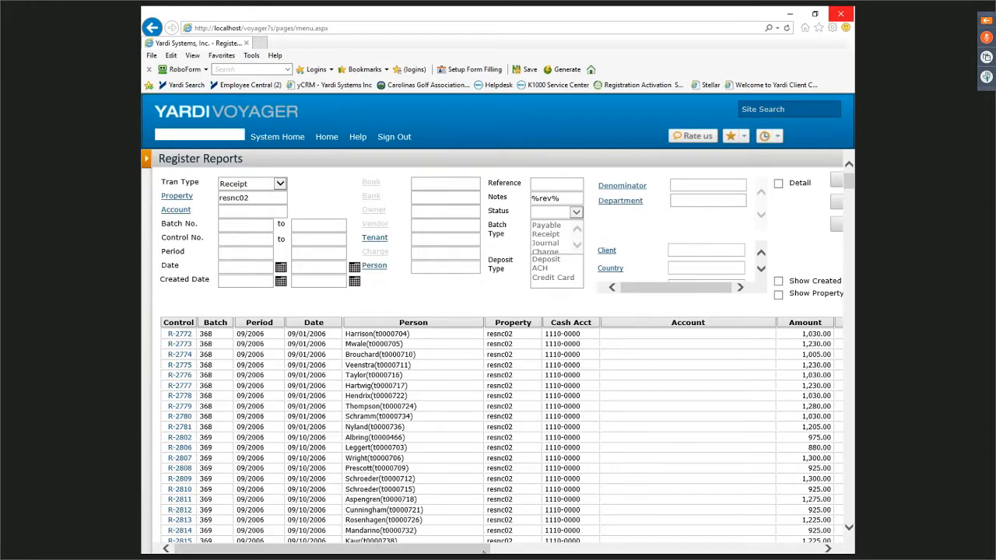
Examine the amounts, check numbers and reversal notes of the receipts listed in the register
{"action": "left_click_drag", "start_coordinate": [483, 550], "coordinate": [641, 549]}
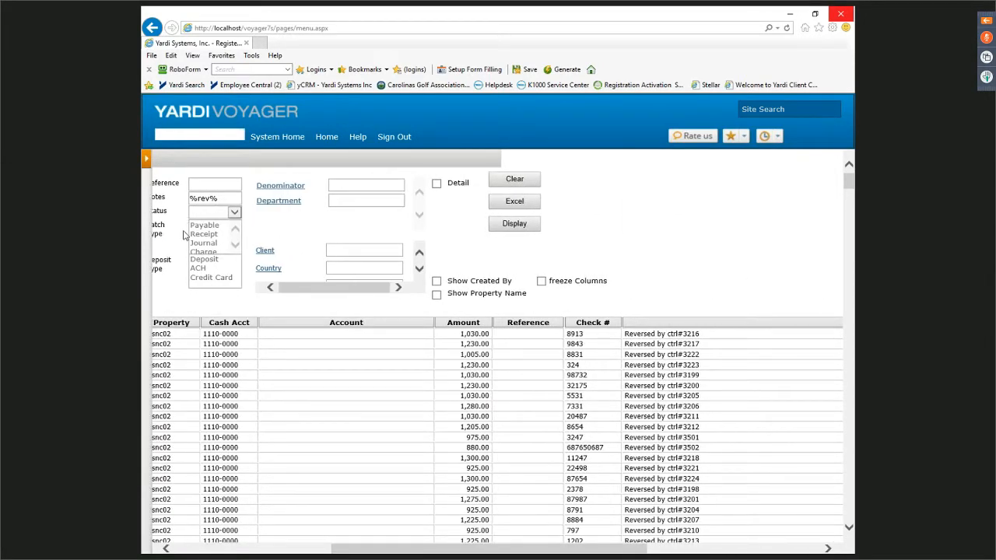
{"action": "left_click_drag", "start_coordinate": [398, 550], "coordinate": [372, 550]}
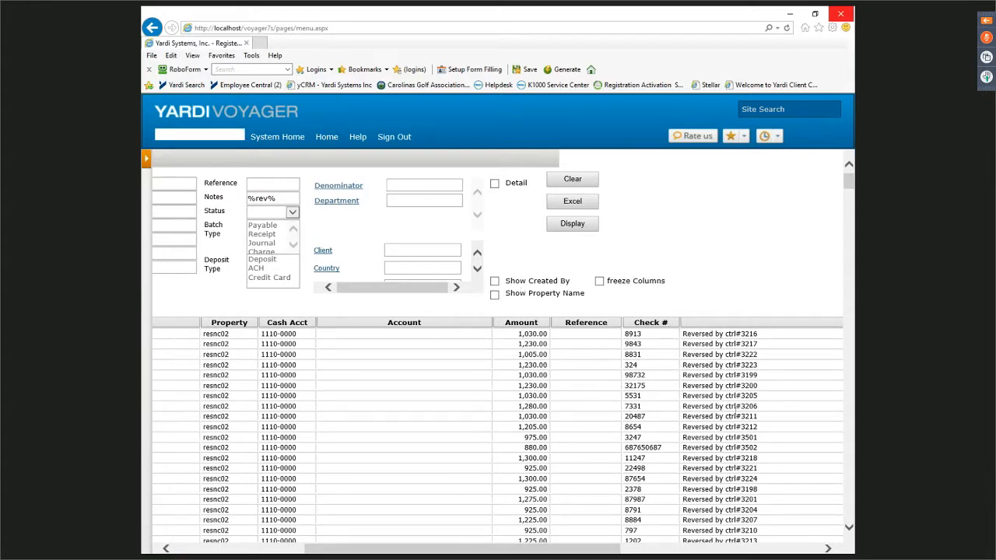
{"action": "scroll", "coordinate": [732, 436], "scroll_direction": "down", "scroll_amount": 2}
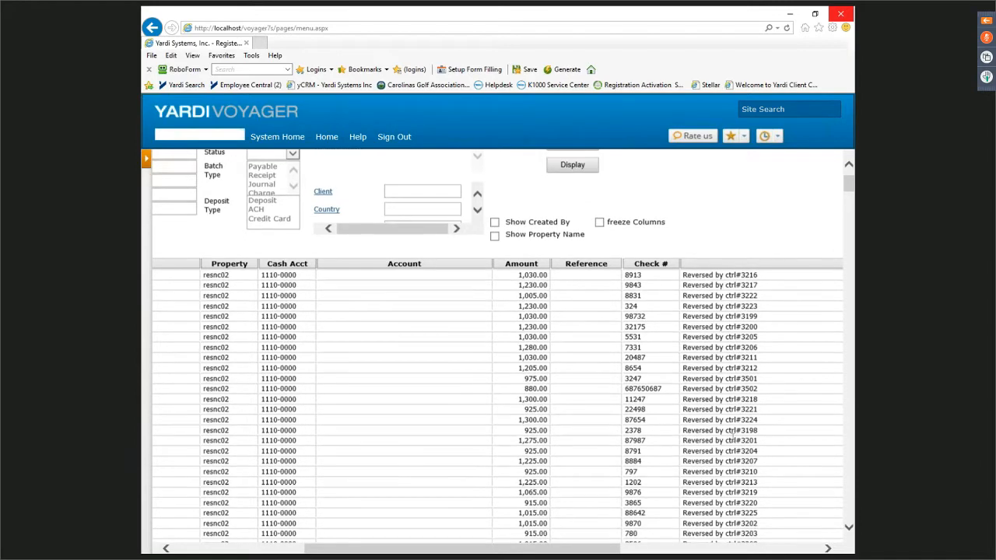
{"action": "scroll", "coordinate": [733, 435], "scroll_direction": "down", "scroll_amount": 4}
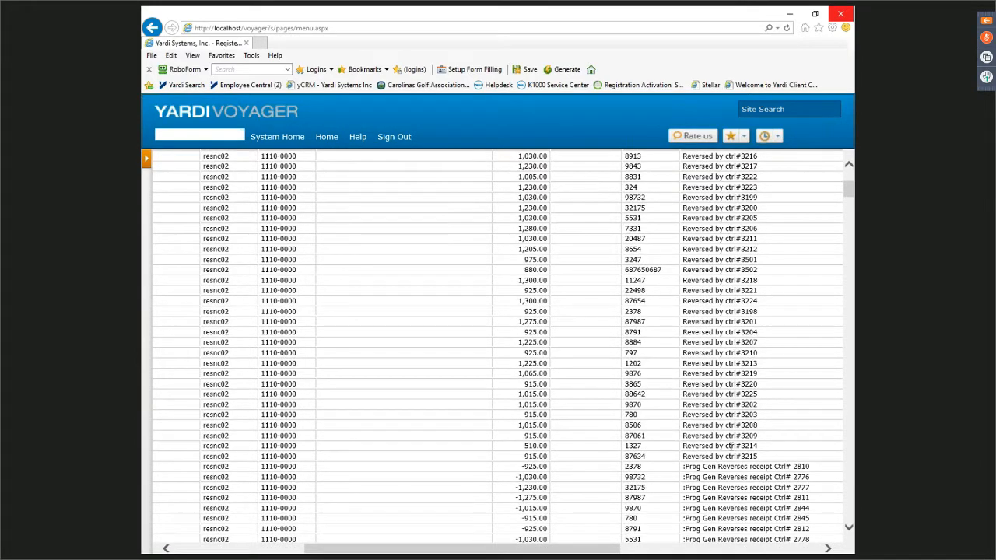
{"action": "scroll", "coordinate": [730, 447], "scroll_direction": "down", "scroll_amount": 8}
{"action": "scroll", "coordinate": [732, 447], "scroll_direction": "up", "scroll_amount": 10}
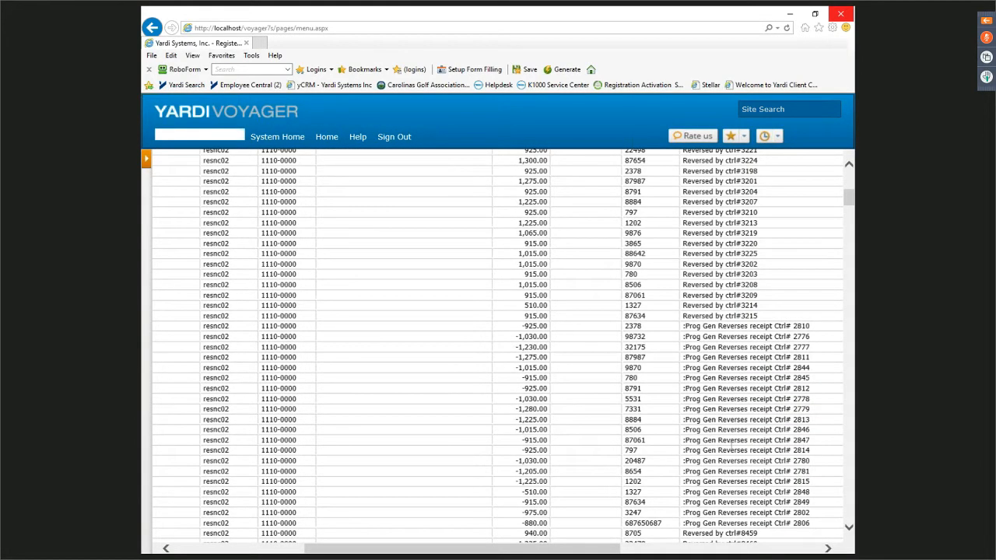
{"action": "left_click_drag", "start_coordinate": [549, 548], "coordinate": [374, 530]}
{"action": "scroll", "coordinate": [274, 398], "scroll_direction": "up", "scroll_amount": 4}
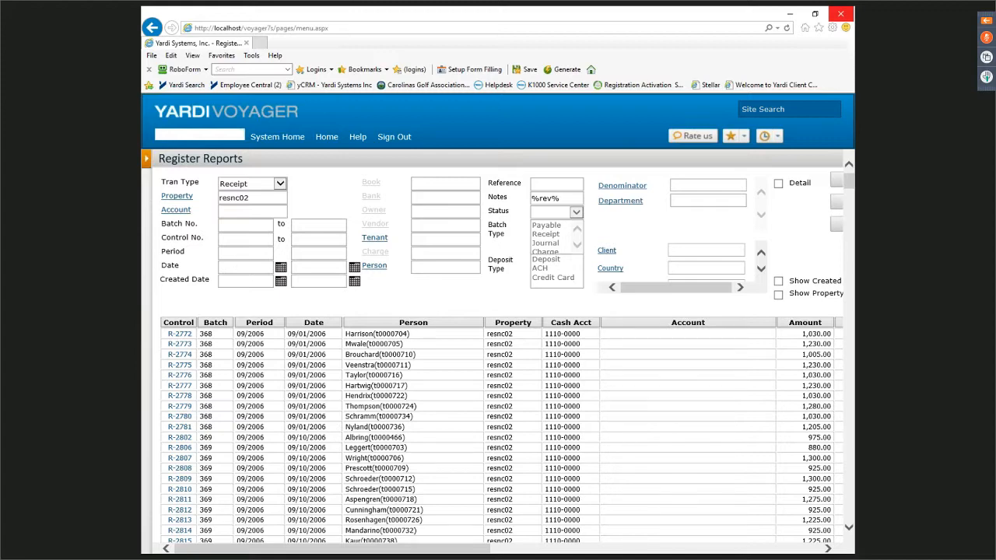
Run the NSF Receipt Register report with the prefilled property and month range and review its columns
{"action": "left_click", "coordinate": [146, 159]}
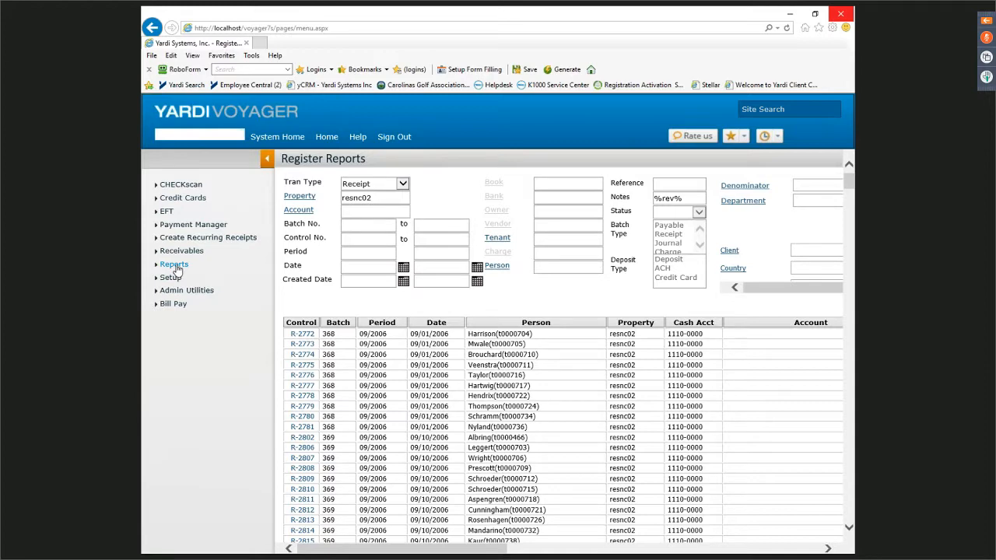
{"action": "mouse_move", "coordinate": [179, 266]}
{"action": "mouse_move", "coordinate": [304, 382]}
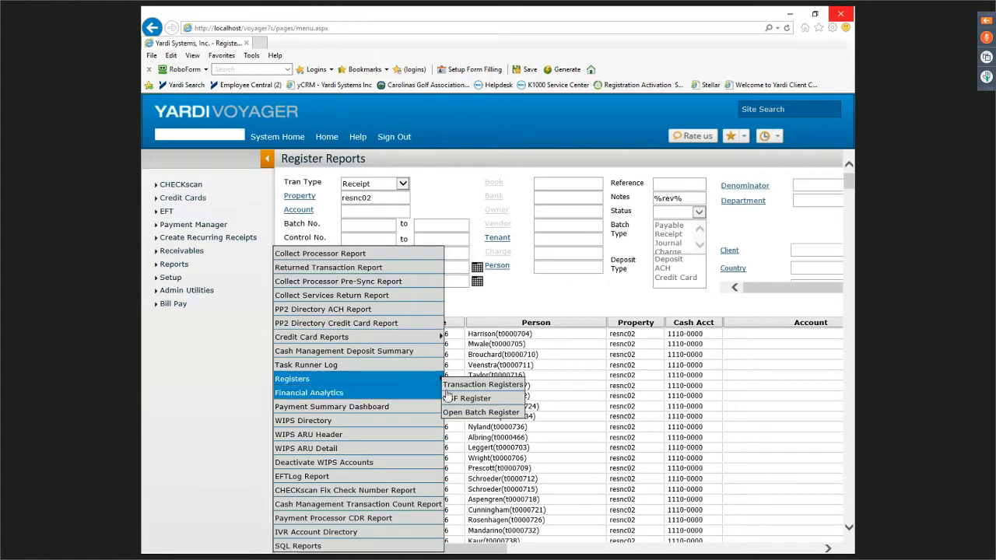
{"action": "left_click", "coordinate": [478, 401]}
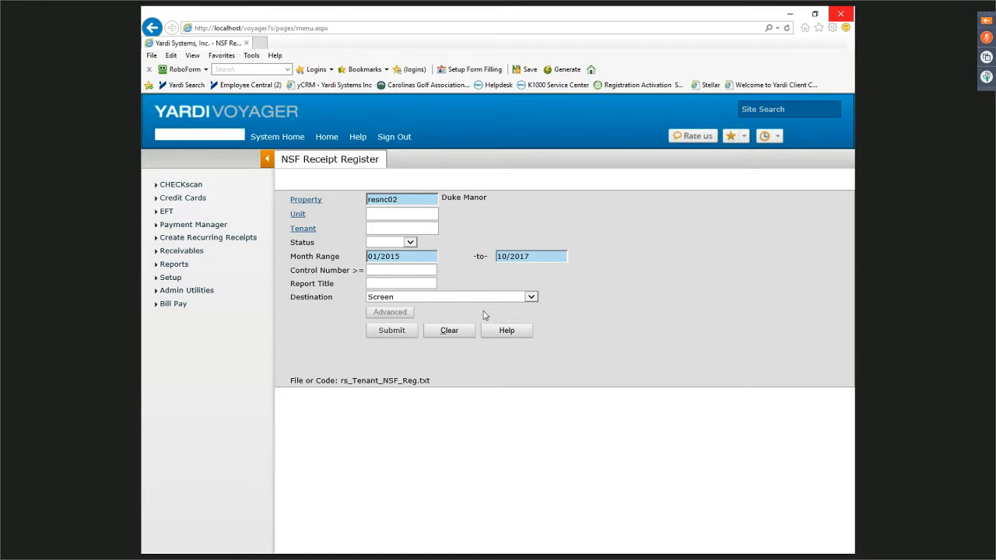
{"action": "left_click", "coordinate": [396, 331]}
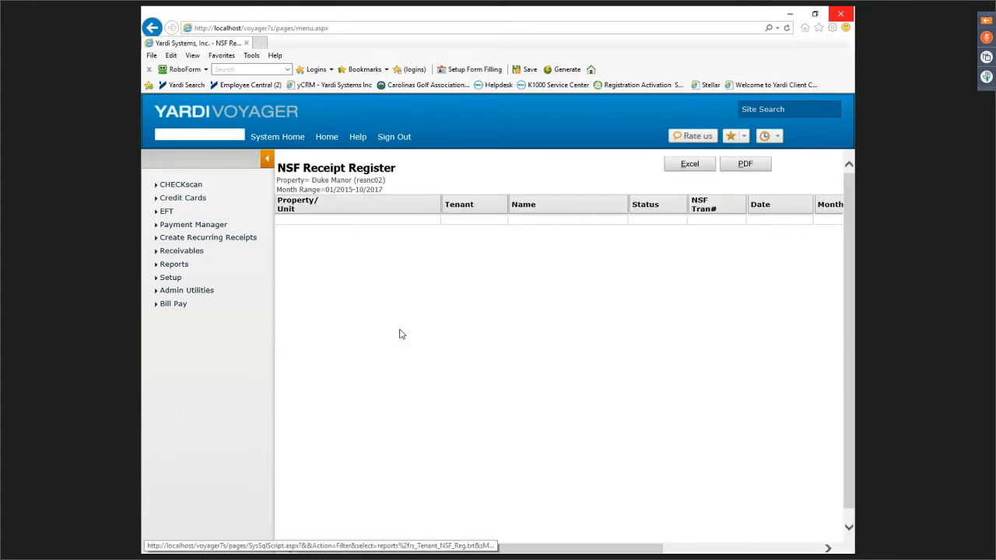
{"action": "mouse_move", "coordinate": [435, 551]}
{"action": "left_mouse_down"}
{"action": "mouse_move", "coordinate": [678, 550]}
{"action": "mouse_move", "coordinate": [429, 547]}
{"action": "left_mouse_up"}
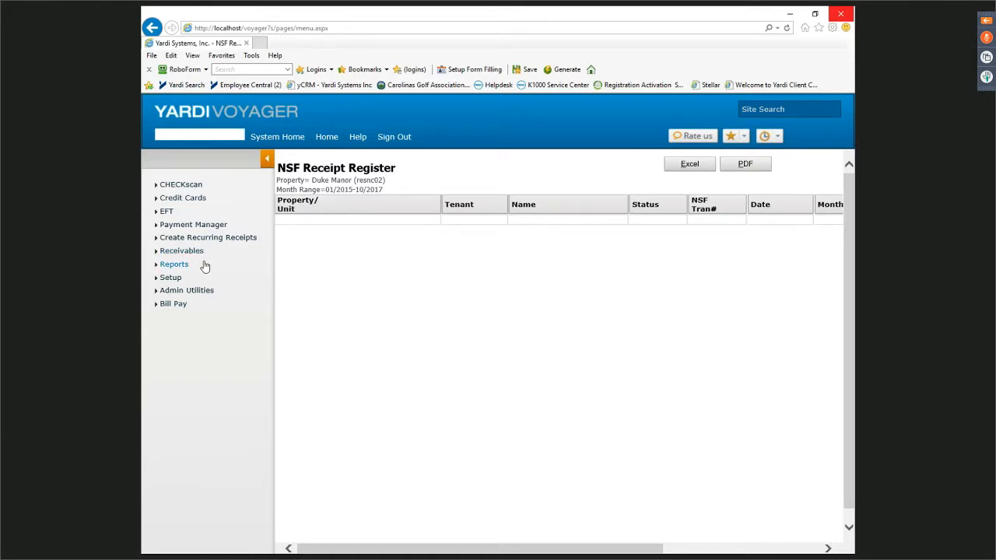
Run the Collect Services Return Report with the prefilled return dates, collapse the side menu, and review all report columns
{"action": "mouse_move", "coordinate": [185, 268]}
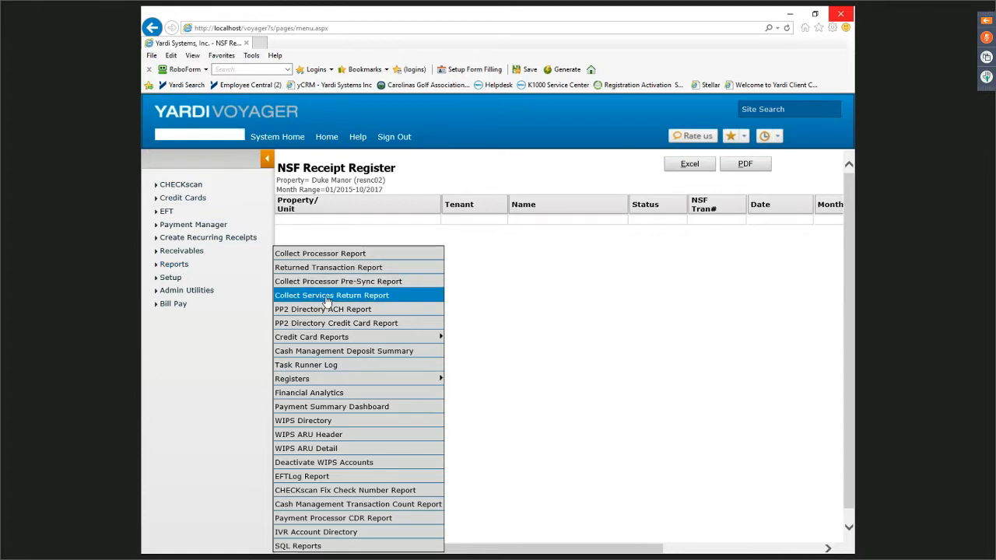
{"action": "left_click", "coordinate": [373, 297]}
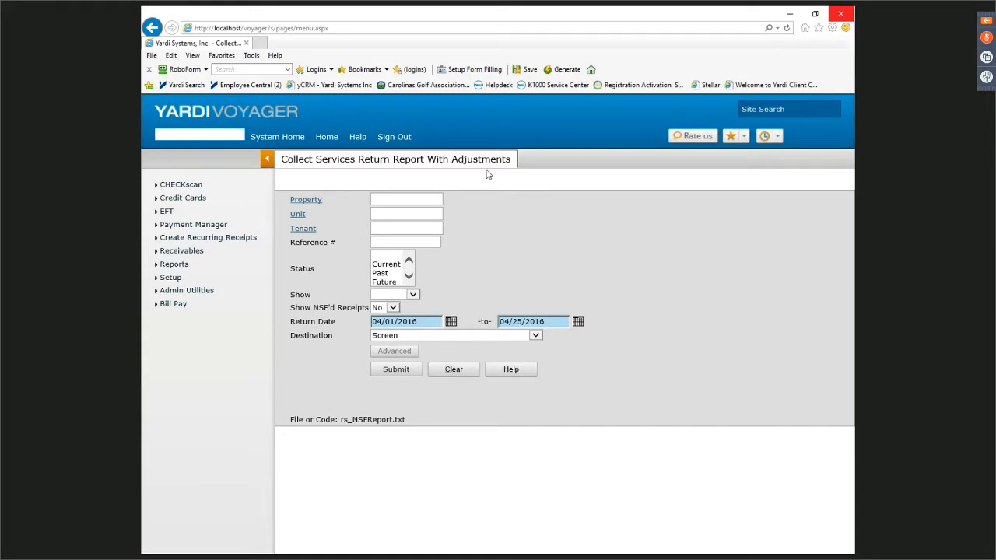
{"action": "left_click", "coordinate": [399, 371]}
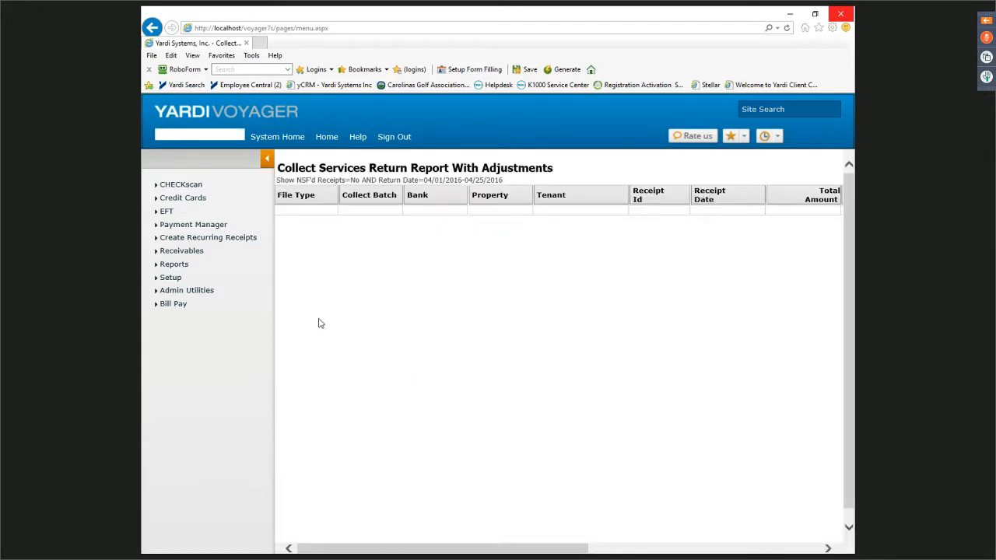
{"action": "left_click", "coordinate": [265, 160]}
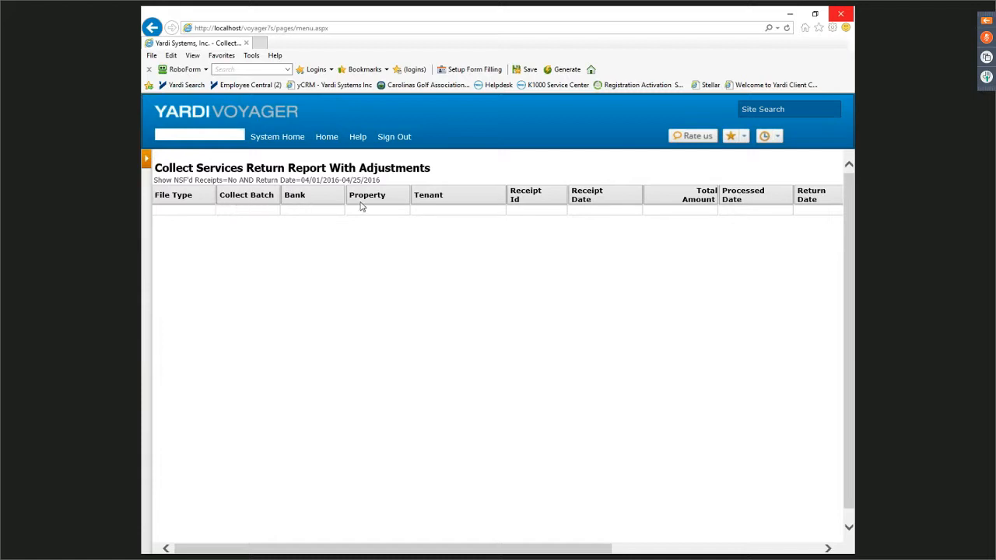
{"action": "left_click_drag", "start_coordinate": [448, 551], "coordinate": [803, 545]}
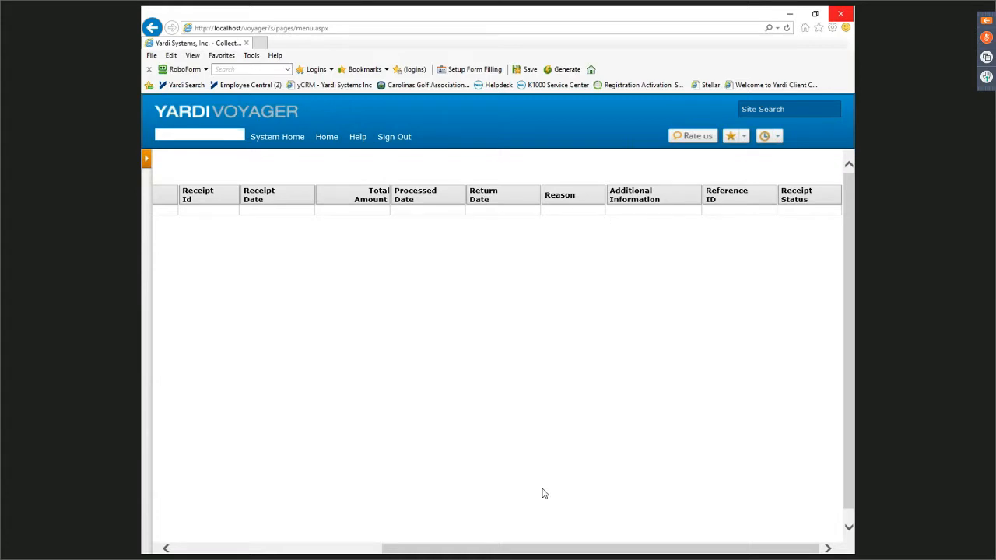
{"action": "left_click_drag", "start_coordinate": [527, 550], "coordinate": [311, 537]}
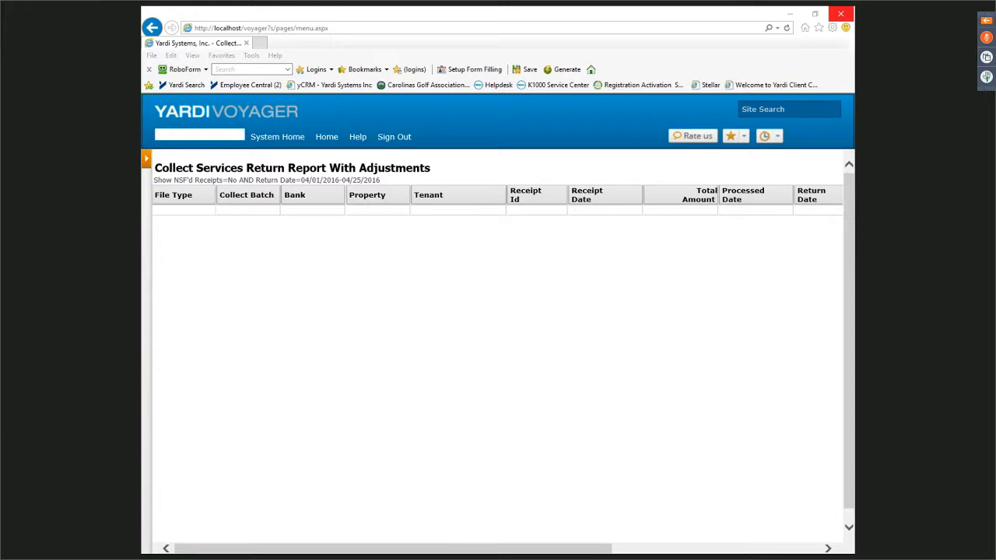
Open the SQL Reports list and highlight the Yardi Support - CHECKscan Check No and MICRbank Update By Control Number entry
{"action": "left_click", "coordinate": [146, 160]}
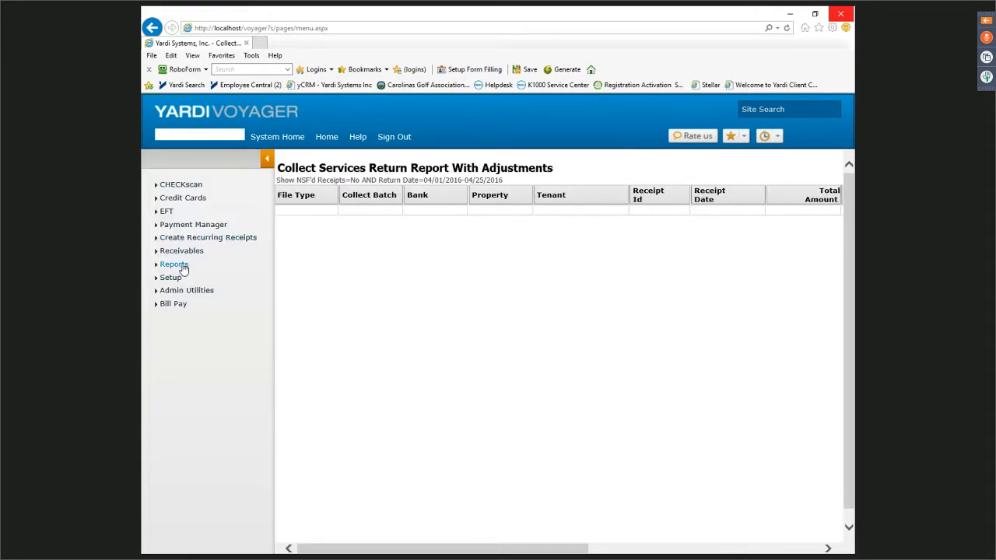
{"action": "left_click", "coordinate": [184, 267]}
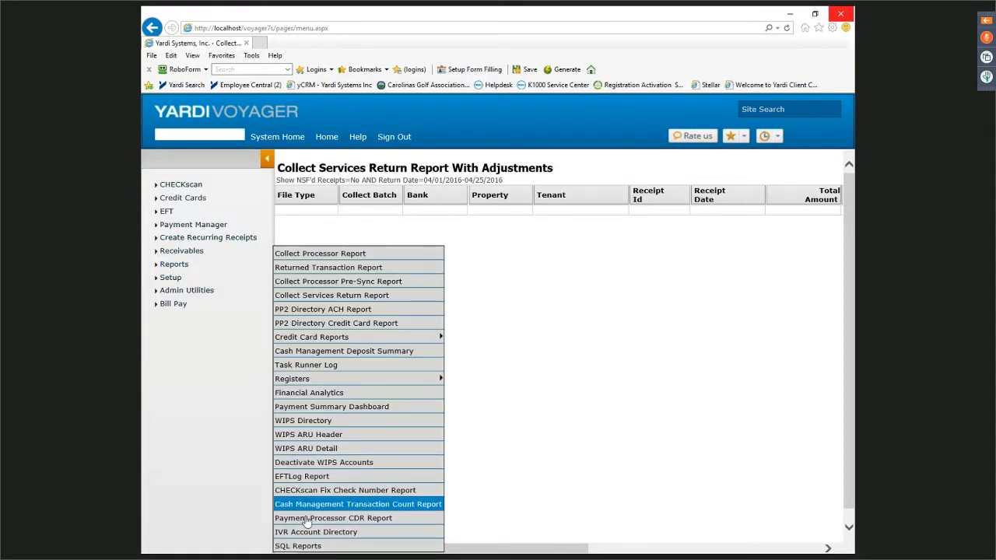
{"action": "left_click", "coordinate": [315, 547]}
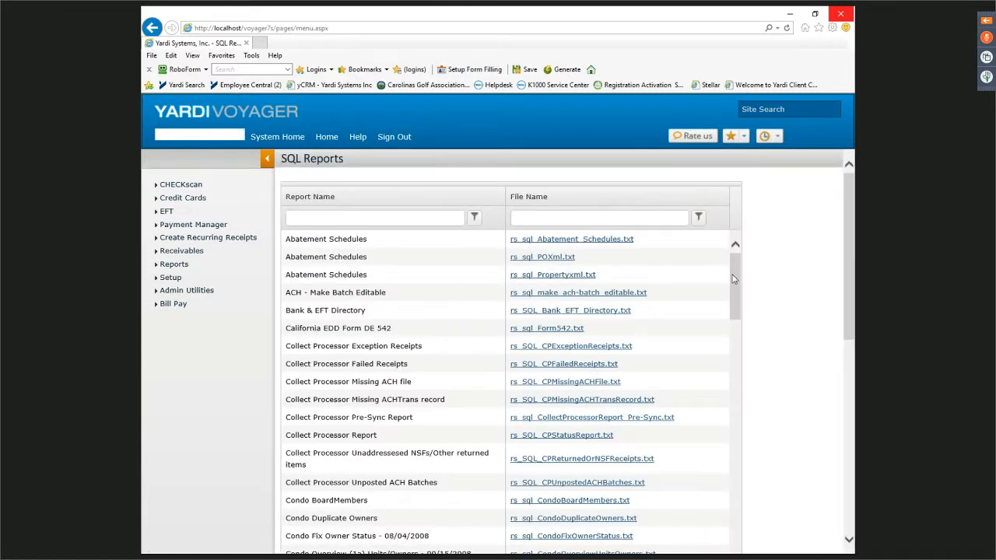
{"action": "left_click_drag", "start_coordinate": [735, 279], "coordinate": [741, 541]}
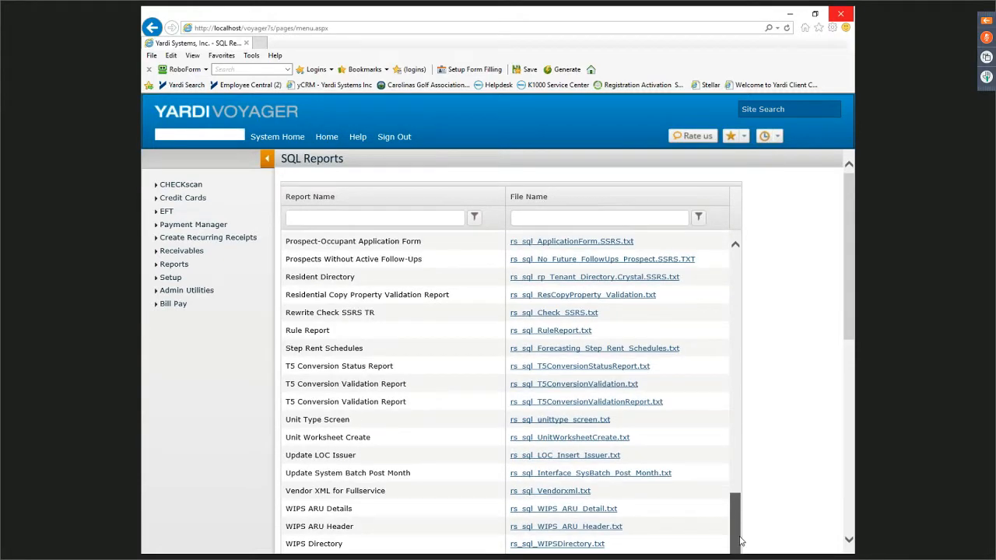
{"action": "scroll", "coordinate": [781, 441], "scroll_direction": "down", "scroll_amount": 3}
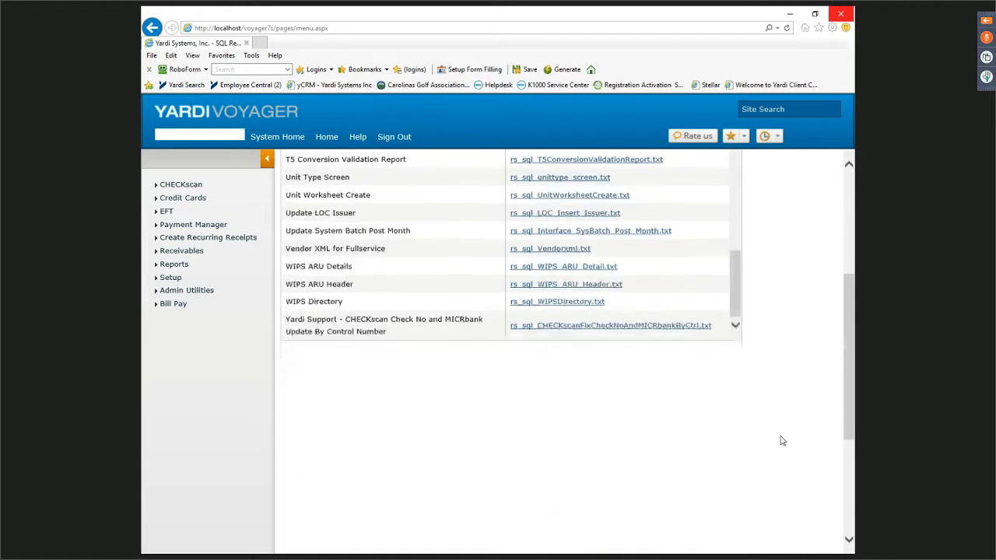
{"action": "left_click_drag", "start_coordinate": [286, 323], "coordinate": [459, 330]}
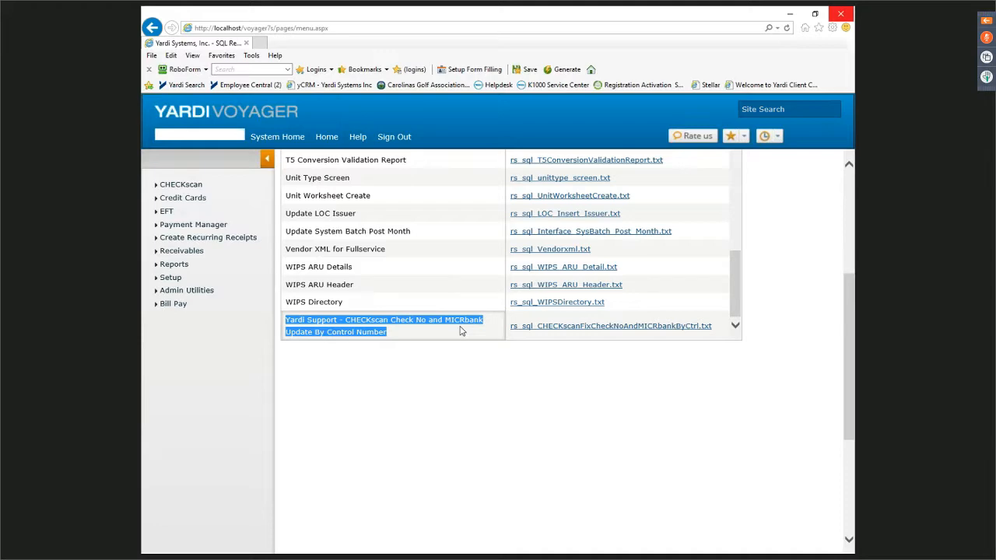
{"action": "scroll", "coordinate": [426, 404], "scroll_direction": "up", "scroll_amount": 3}
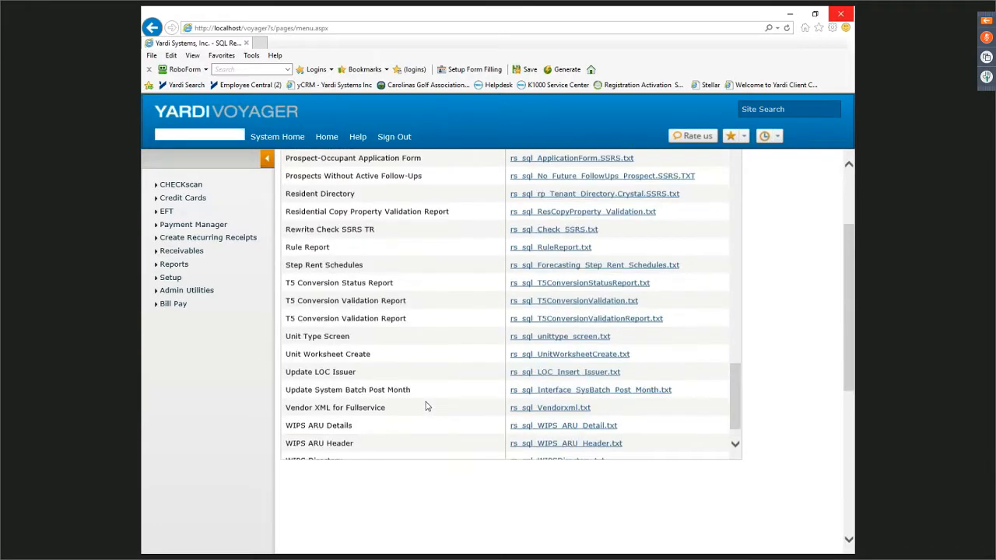
{"action": "scroll", "coordinate": [426, 405], "scroll_direction": "down", "scroll_amount": 1}
{"action": "scroll", "coordinate": [424, 311], "scroll_direction": "up", "scroll_amount": 10}
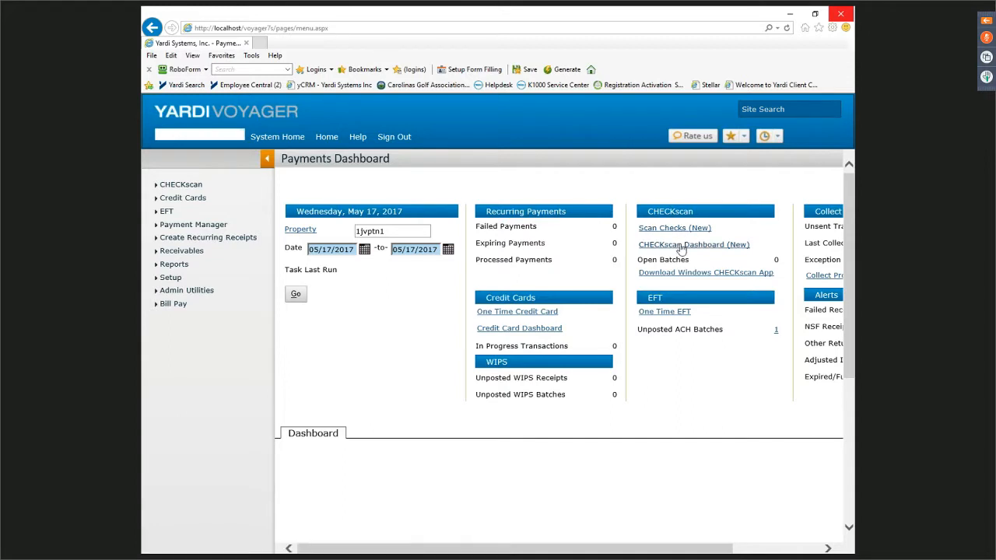
Open the CHECKscan Dashboard from the Payments Dashboard, maximize it, clear its filters, and list all batches
{"action": "left_click", "coordinate": [682, 246]}
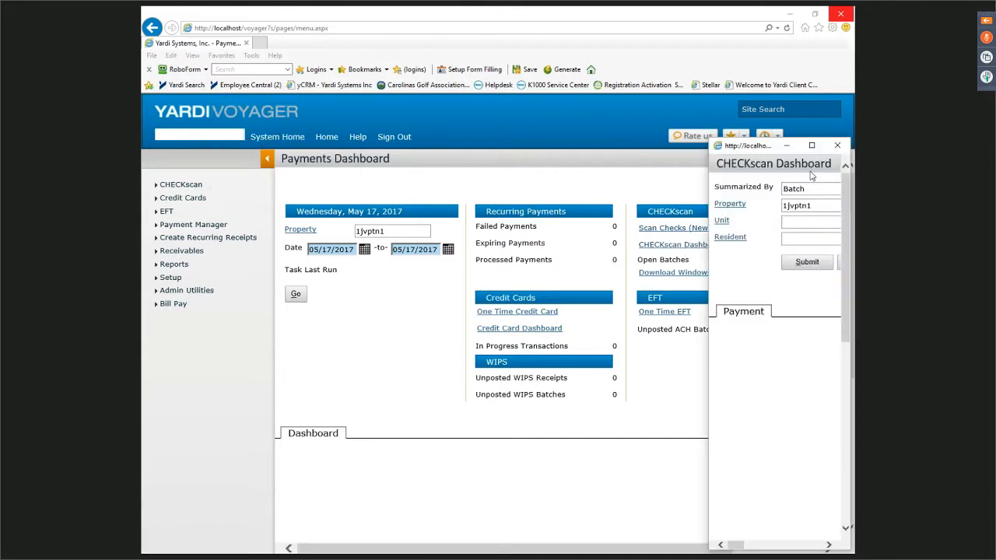
{"action": "left_click", "coordinate": [811, 146]}
{"action": "left_click", "coordinate": [295, 126]}
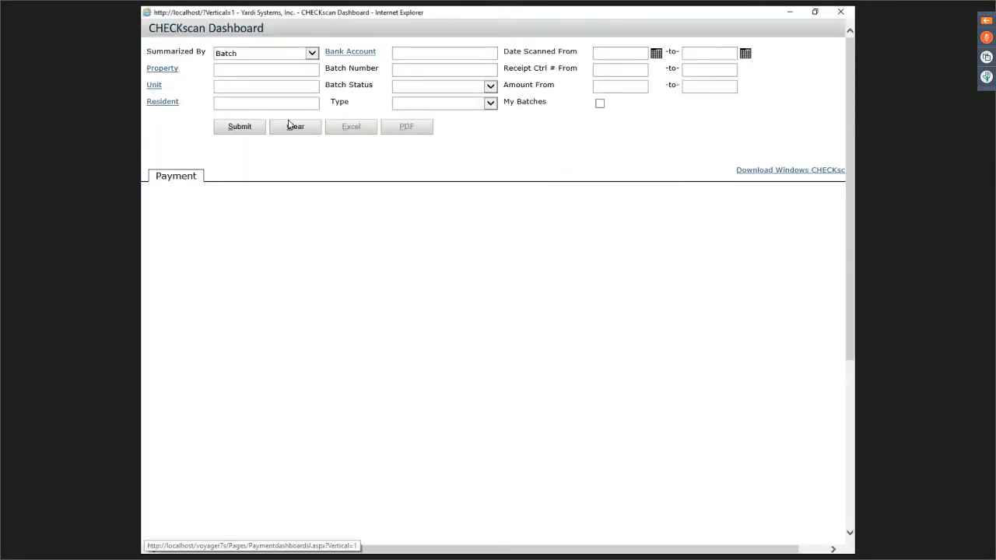
{"action": "left_click", "coordinate": [226, 127]}
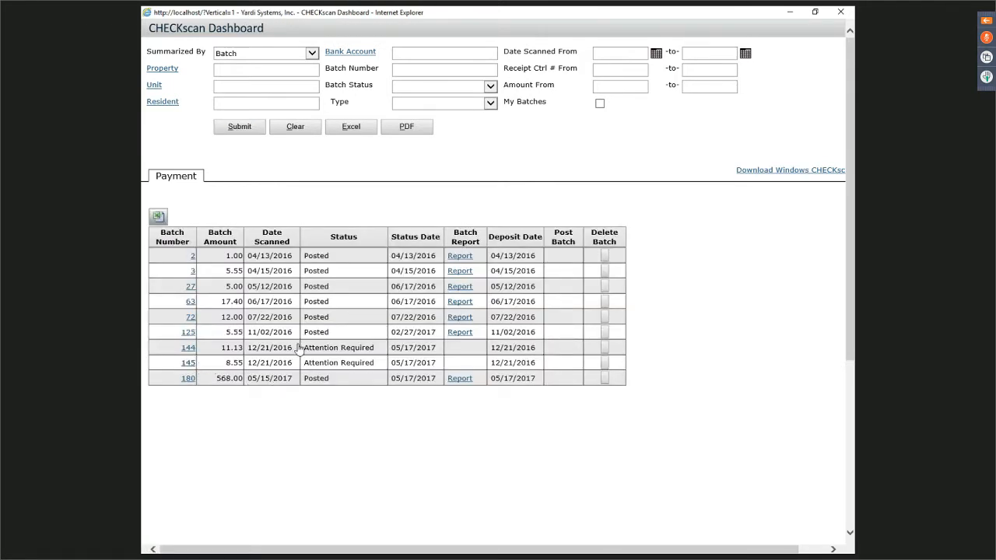
Review the scanned documents of CHECKscan batch 145, and close both the batch and the CHECKscan Dashboard
{"action": "left_click", "coordinate": [301, 350]}
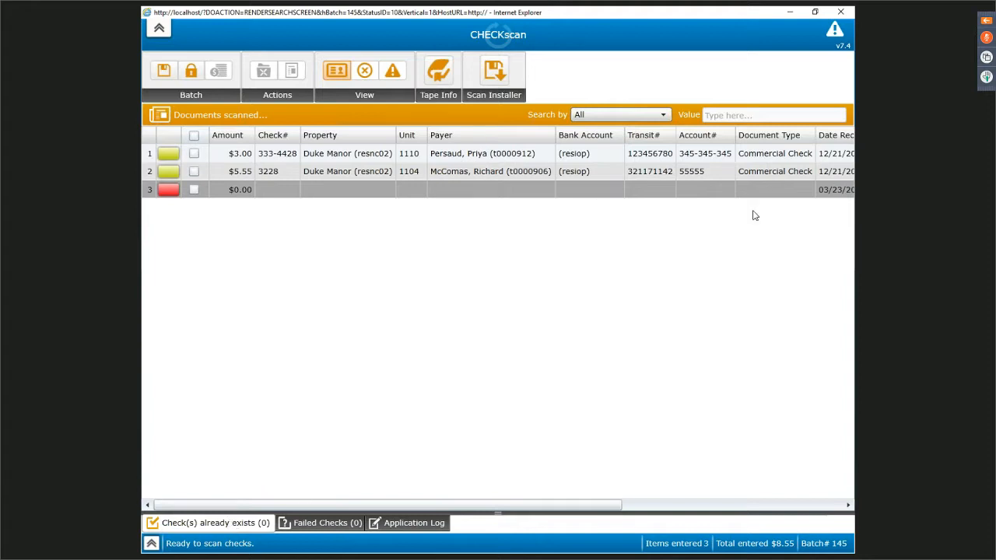
{"action": "left_click", "coordinate": [842, 12]}
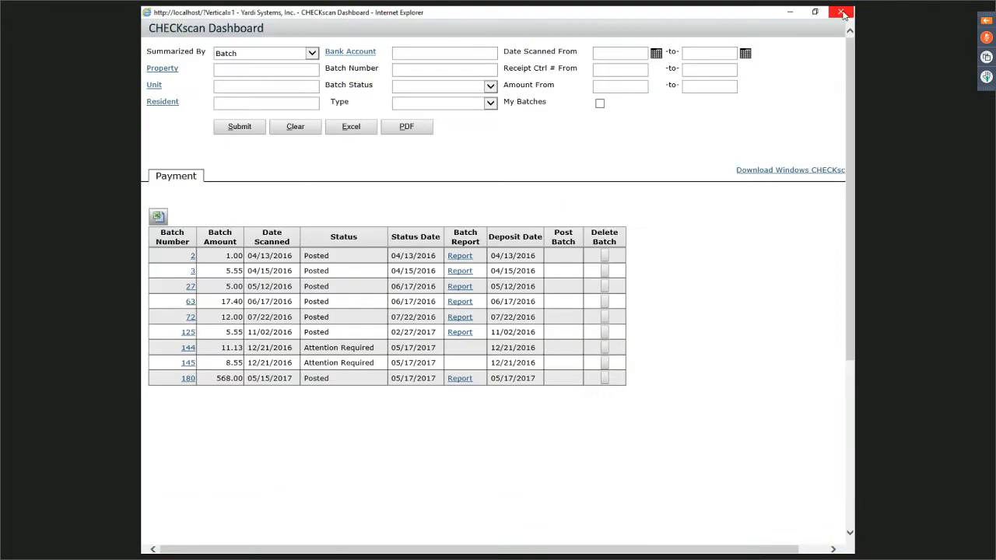
{"action": "left_click", "coordinate": [842, 12]}
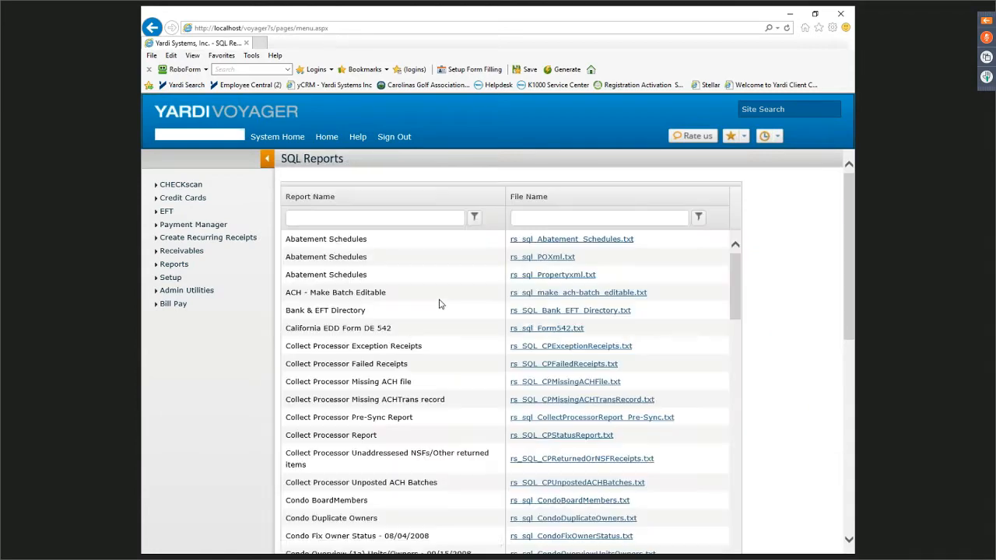
Open the Yardi Support - CHECKscan Check No and MICRbank Update By Control Number report from the SQL Reports list
{"action": "left_click_drag", "start_coordinate": [737, 282], "coordinate": [744, 557]}
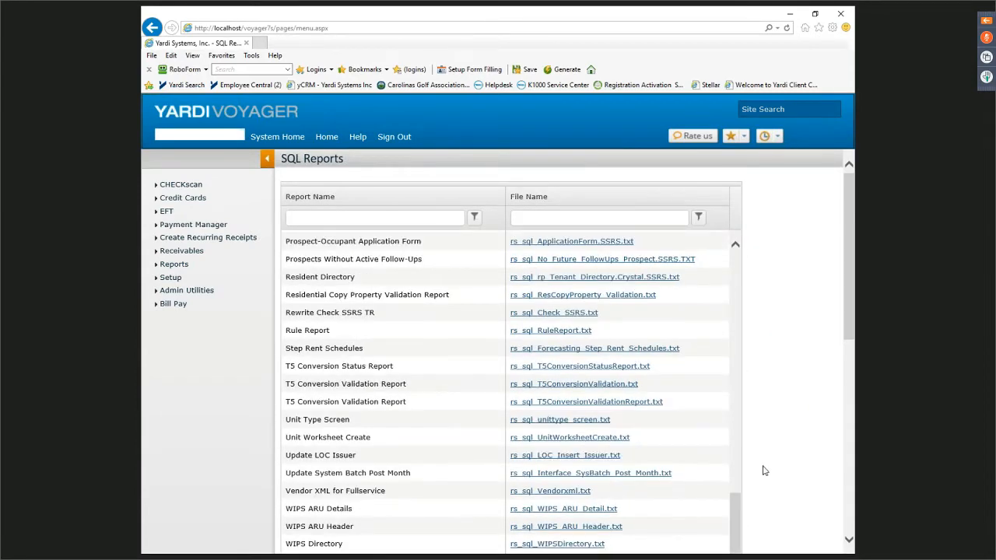
{"action": "scroll", "coordinate": [423, 356], "scroll_direction": "down", "scroll_amount": 7}
{"action": "scroll", "coordinate": [423, 355], "scroll_direction": "up", "scroll_amount": 3}
{"action": "left_click", "coordinate": [558, 327]}
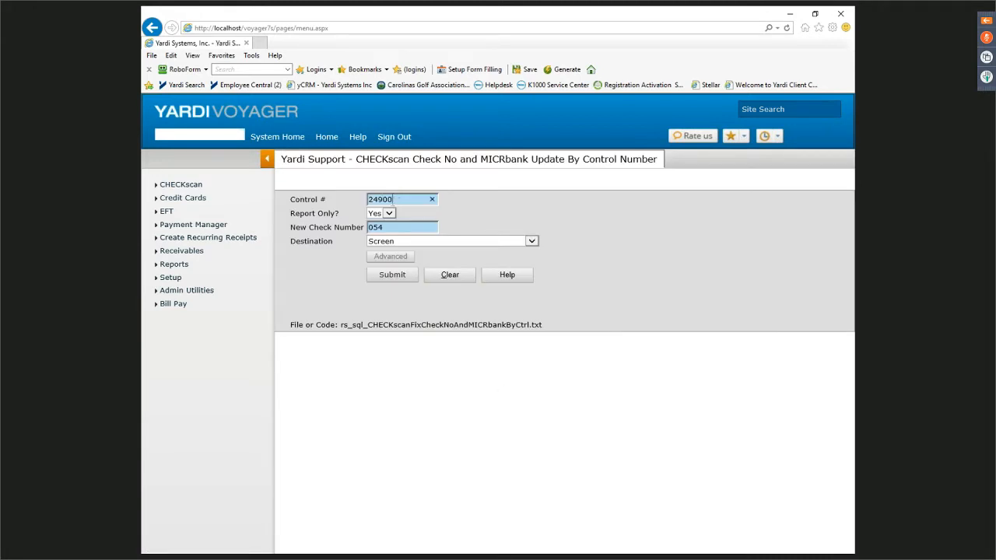
Run the update report in Report Only mode with the prefilled control and check numbers, and highlight the resulting routing and account numbers
{"action": "left_click_drag", "start_coordinate": [400, 201], "coordinate": [363, 205]}
{"action": "left_click_drag", "start_coordinate": [384, 227], "coordinate": [368, 227]}
{"action": "left_click", "coordinate": [393, 275]}
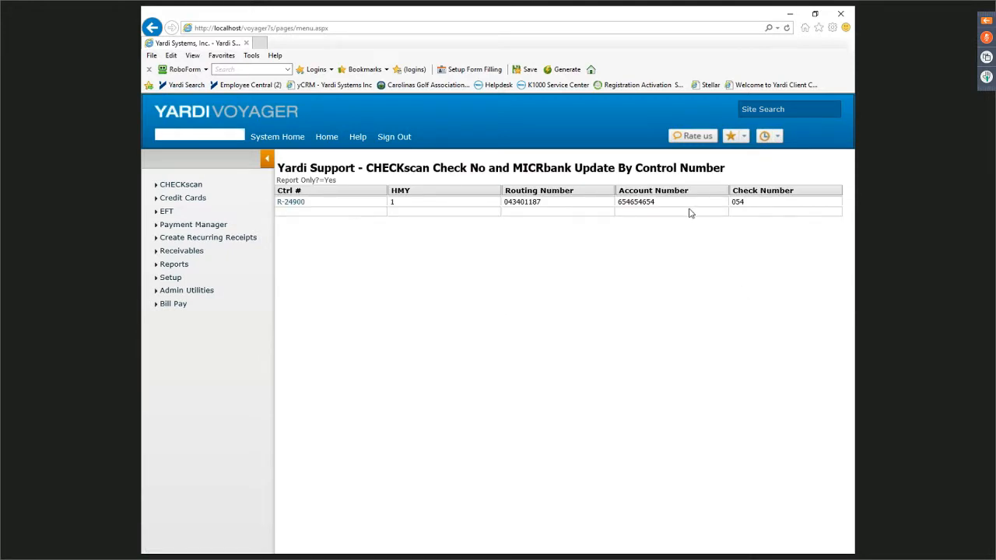
{"action": "left_click_drag", "start_coordinate": [666, 207], "coordinate": [498, 201]}
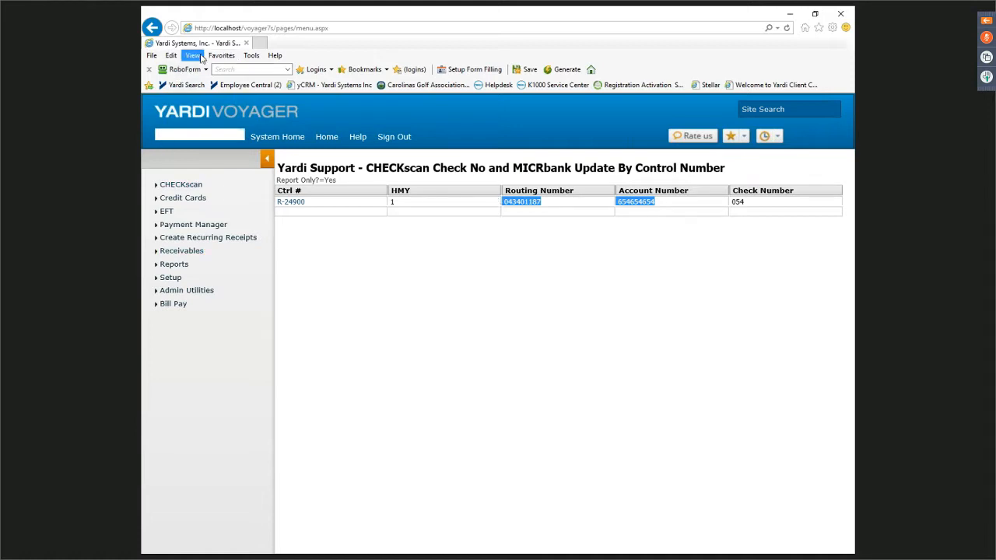
Return to the update report's filters, switch Report Only to No and back to Yes, and highlight the new check number
{"action": "left_click", "coordinate": [152, 28]}
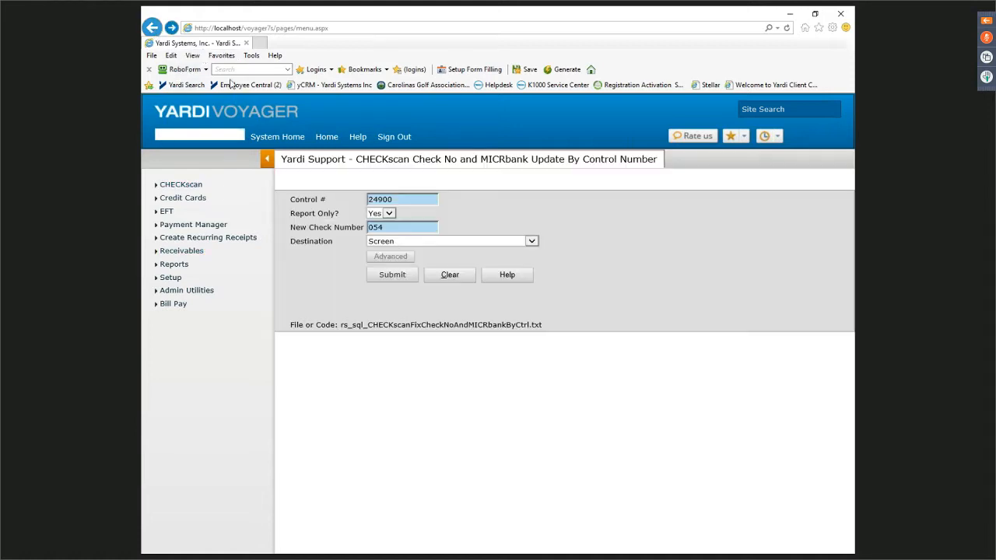
{"action": "left_click", "coordinate": [389, 213]}
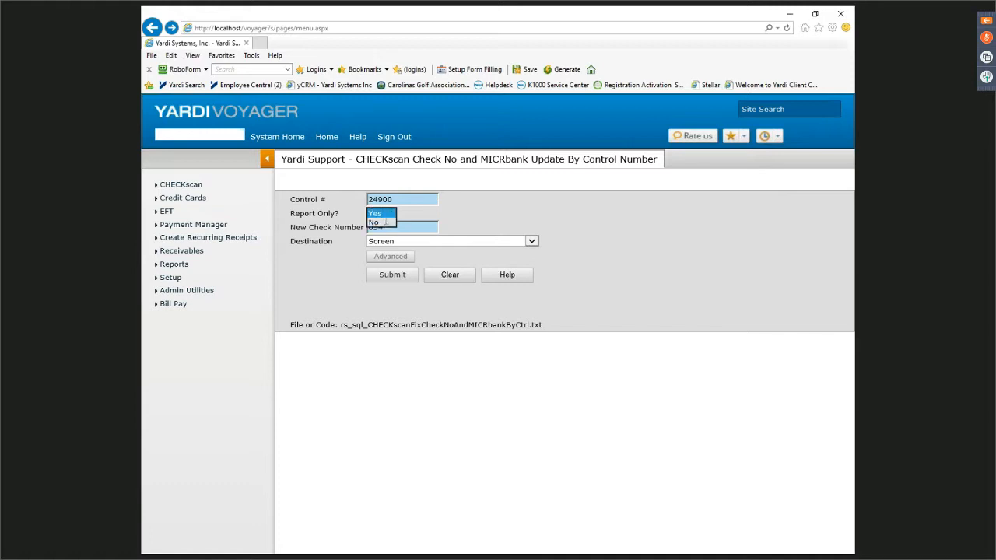
{"action": "left_click", "coordinate": [384, 223]}
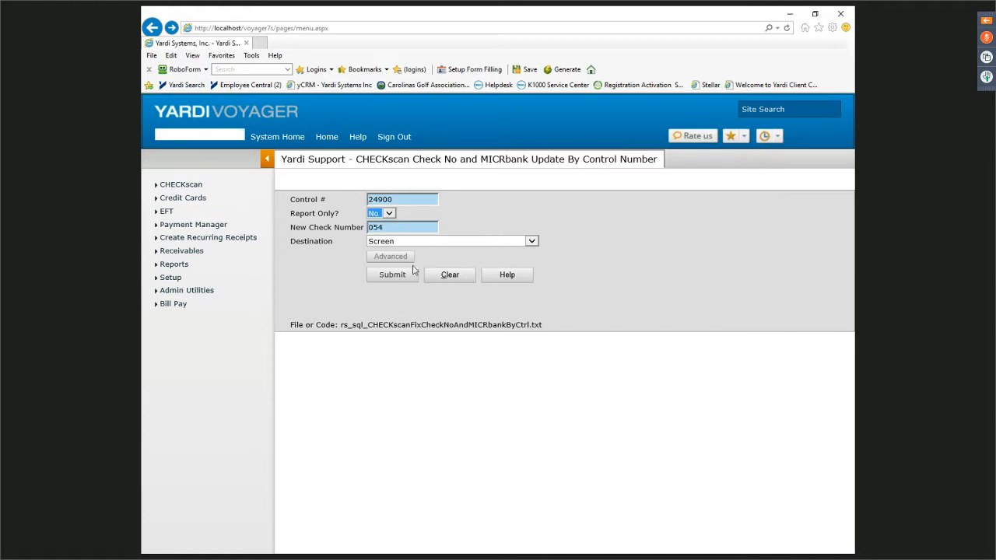
{"action": "left_click", "coordinate": [388, 213]}
{"action": "left_click", "coordinate": [382, 202]}
{"action": "left_click", "coordinate": [506, 222]}
{"action": "left_click_drag", "start_coordinate": [388, 227], "coordinate": [362, 226]}
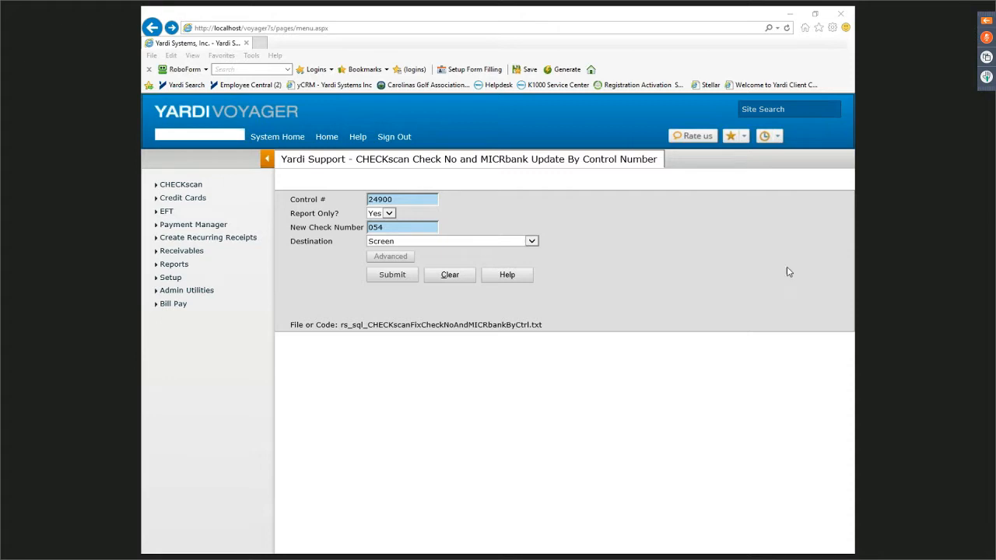
Return to the Payments Dashboard, open the CHECKscan Dashboard maximized, clear its filters, and list all batches
{"action": "left_click", "coordinate": [392, 146]}
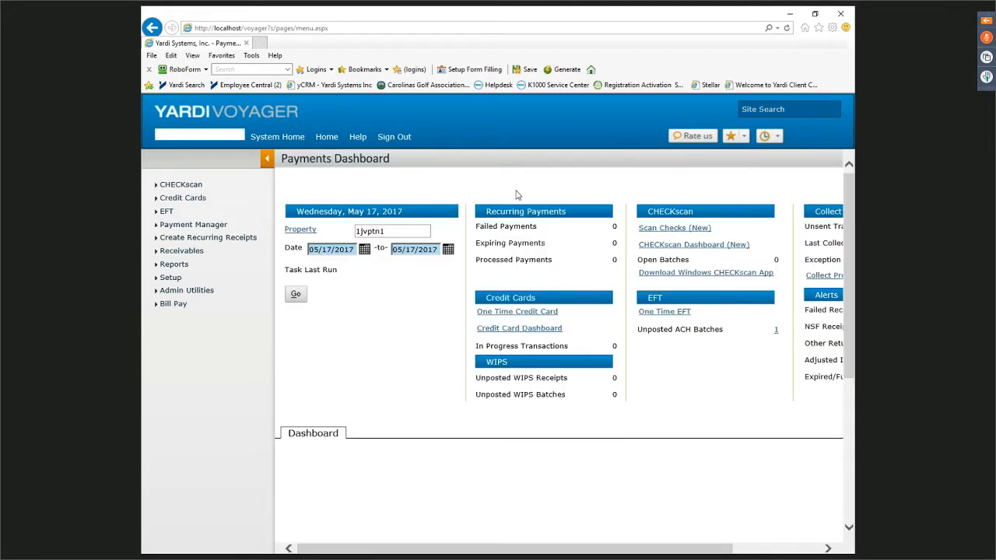
{"action": "left_click", "coordinate": [670, 246]}
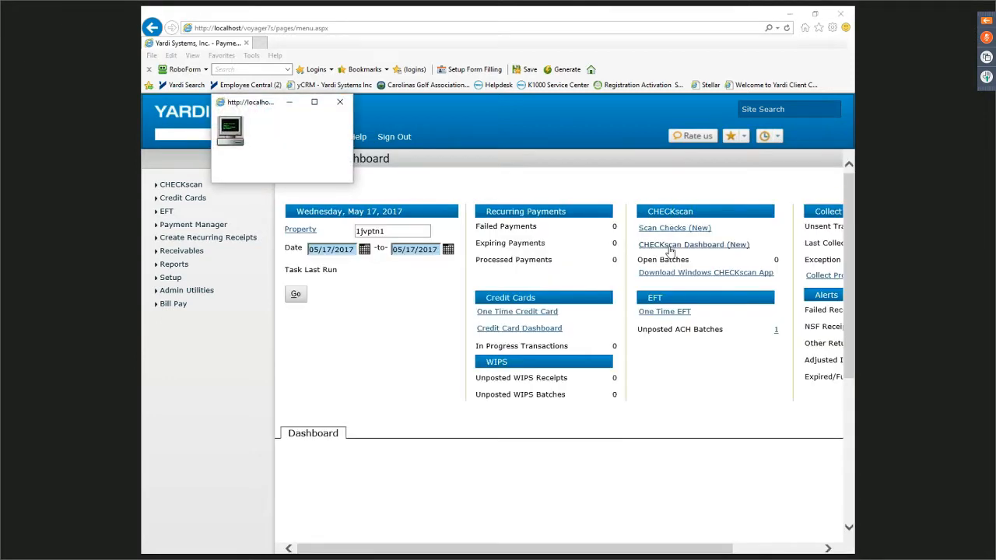
{"action": "left_click", "coordinate": [812, 146]}
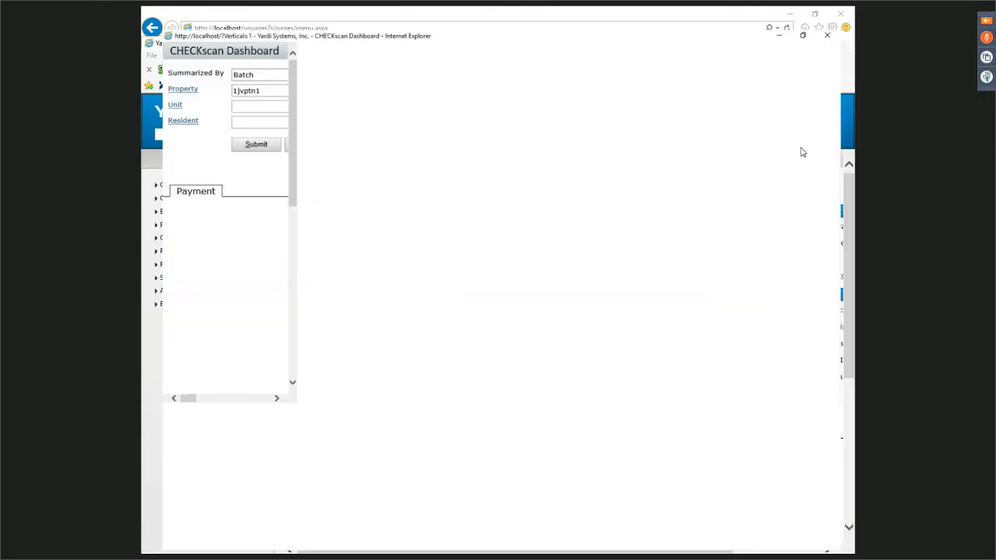
{"action": "left_click", "coordinate": [255, 130]}
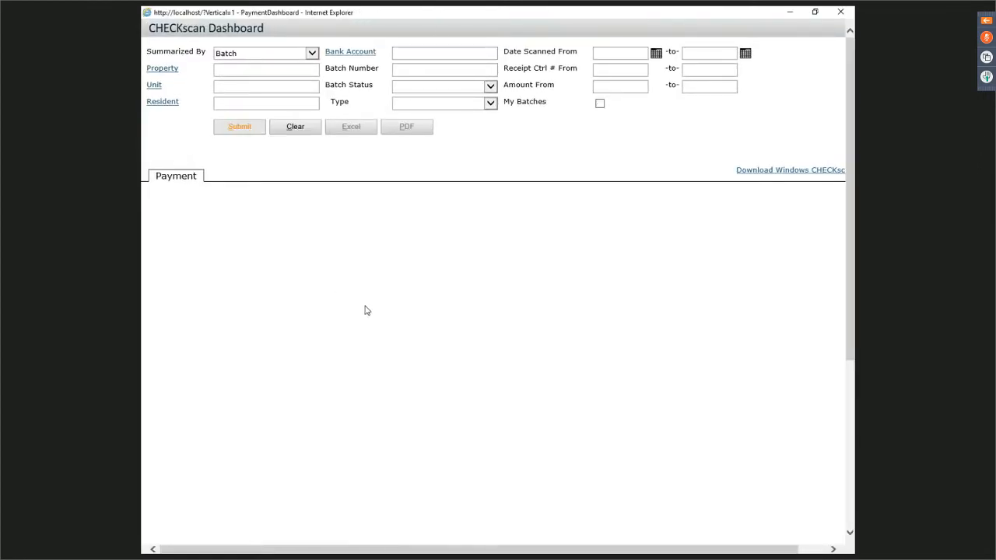
Open CHECKscan batch 180 maximized, view the MICR details of its $449.50 check, and close the batch
{"action": "left_click", "coordinate": [188, 378]}
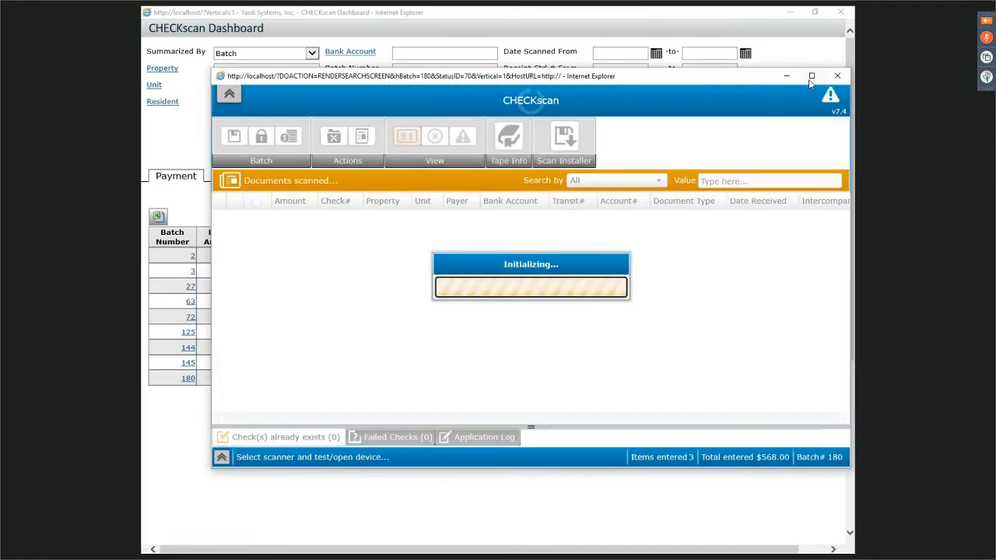
{"action": "left_click", "coordinate": [811, 76]}
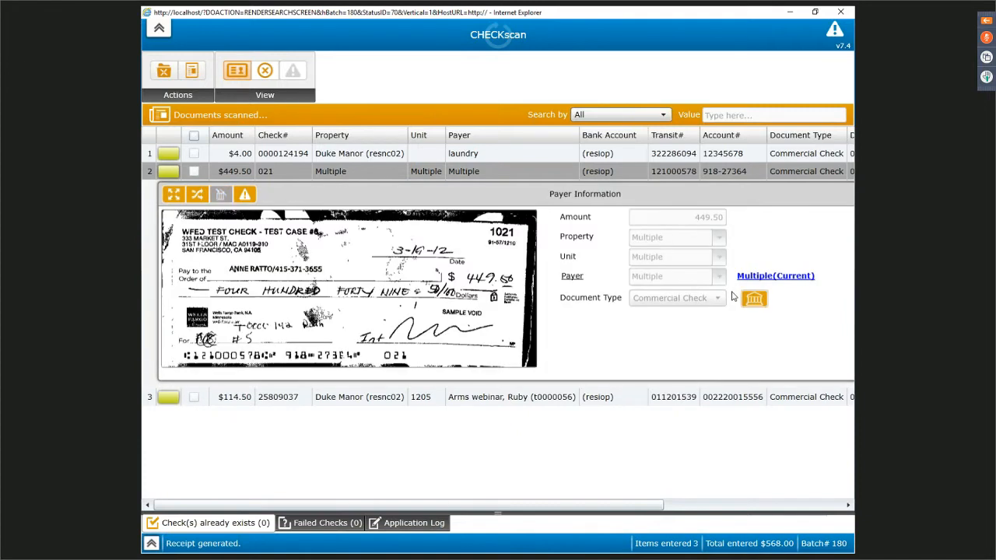
{"action": "left_click", "coordinate": [747, 301]}
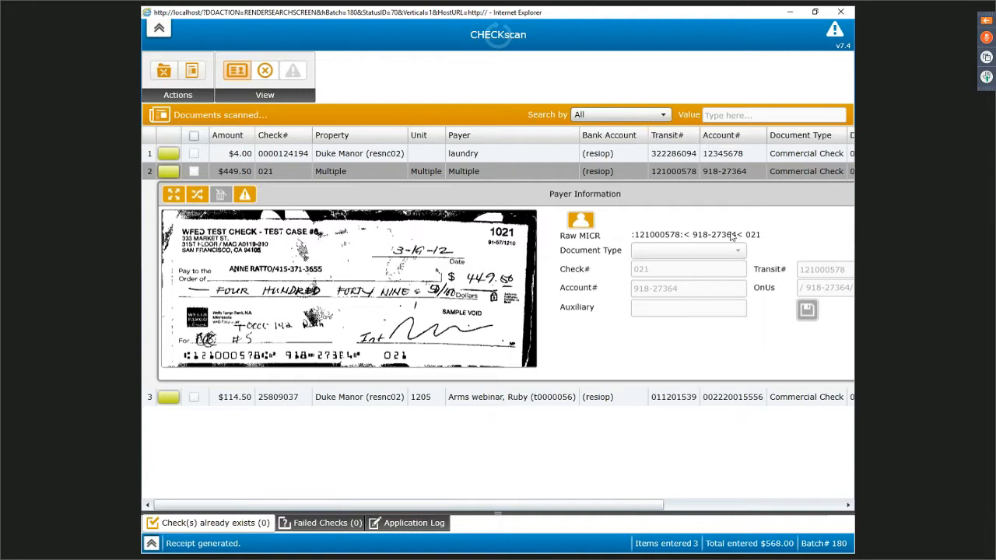
{"action": "left_click", "coordinate": [839, 12]}
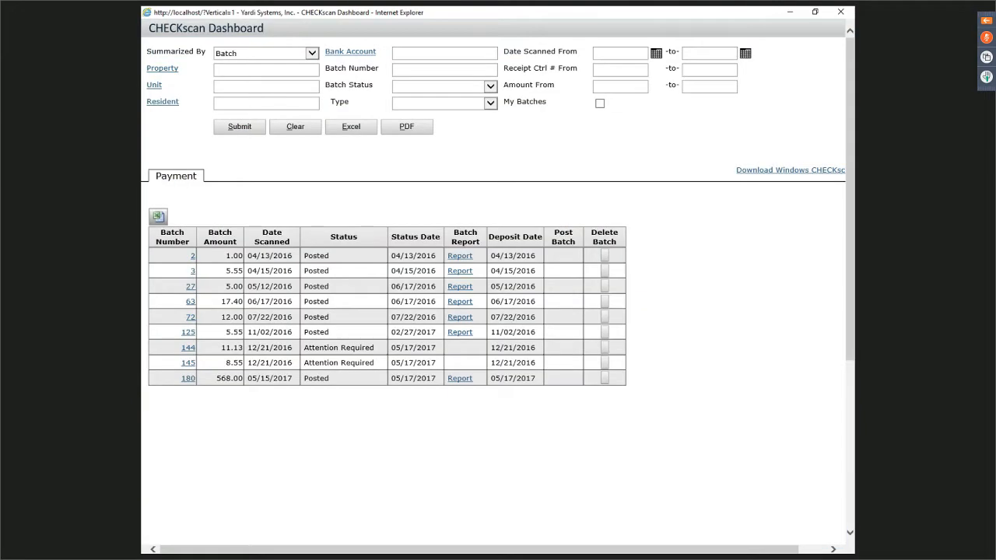